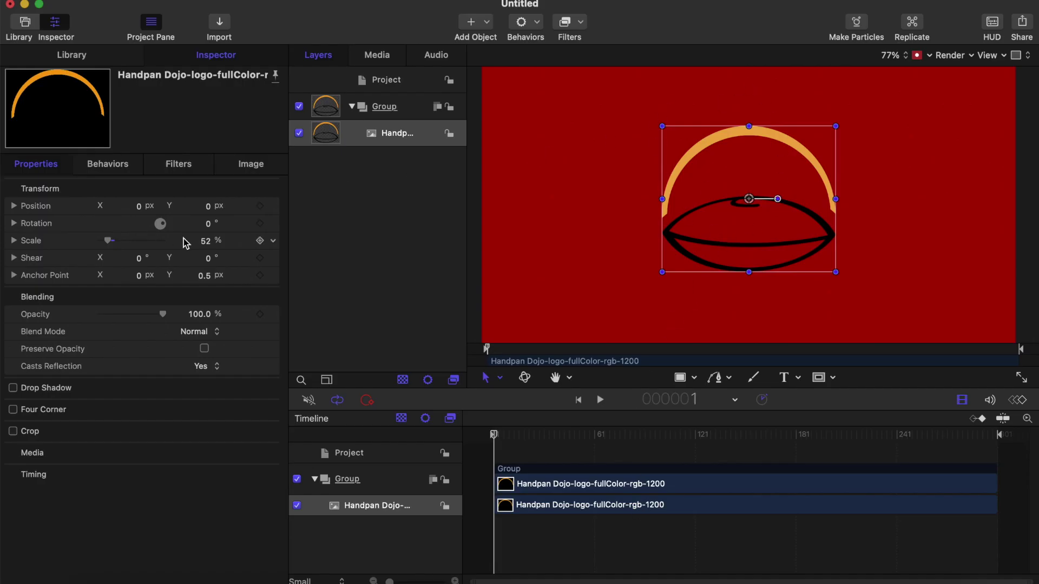
Step: Scale the Handpan logo image from 52% to 53% in the Properties tab
{"action": "left_click_drag", "start_coordinate": [204, 240], "coordinate": [206, 241]}
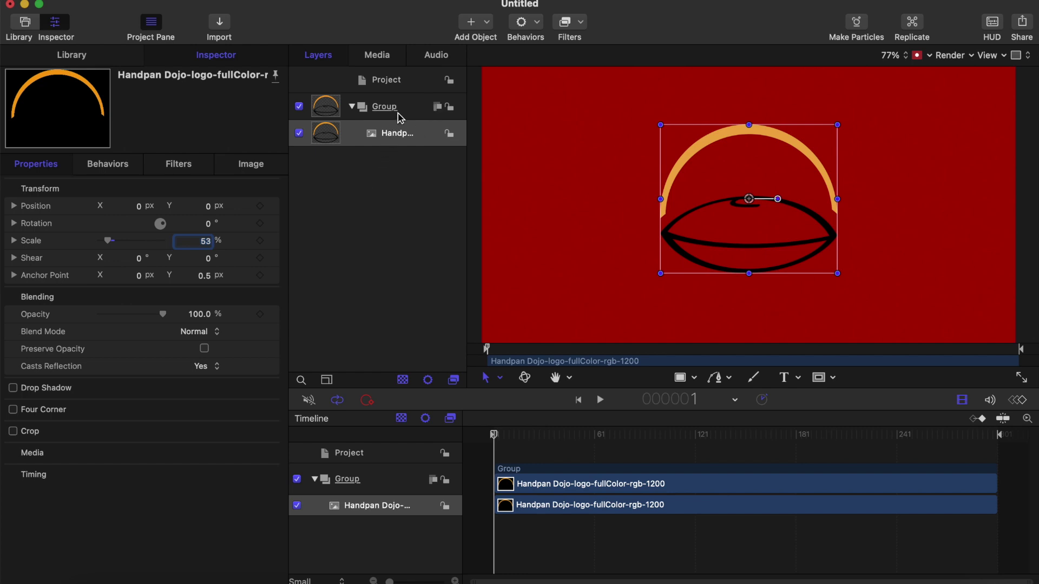
{"action": "right_click", "coordinate": [365, 234]}
Step: Add a new empty group above the logo's group and rename it 'Masking'
{"action": "left_click", "coordinate": [388, 244]}
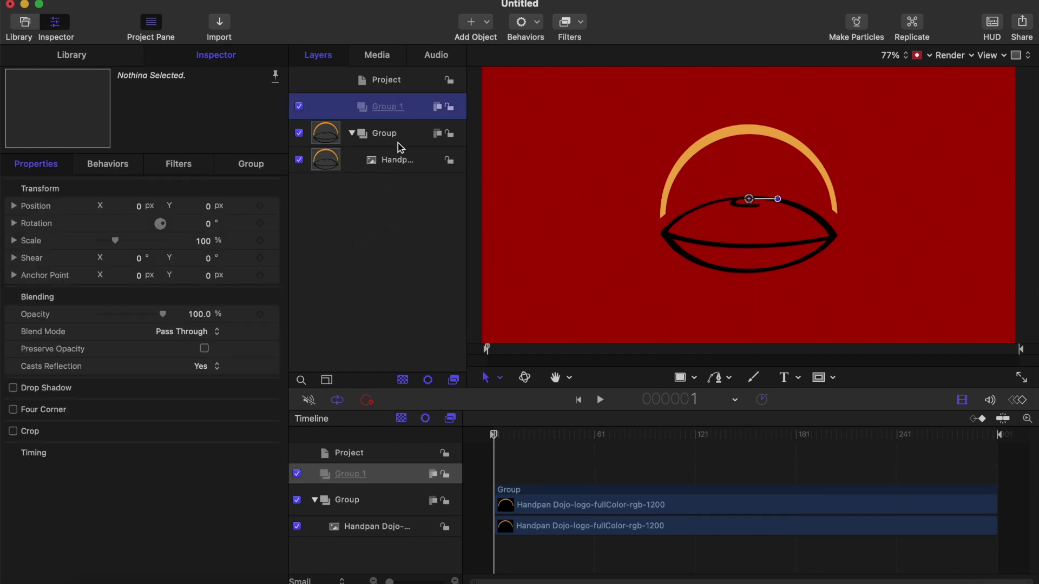
{"action": "double_click", "coordinate": [403, 106]}
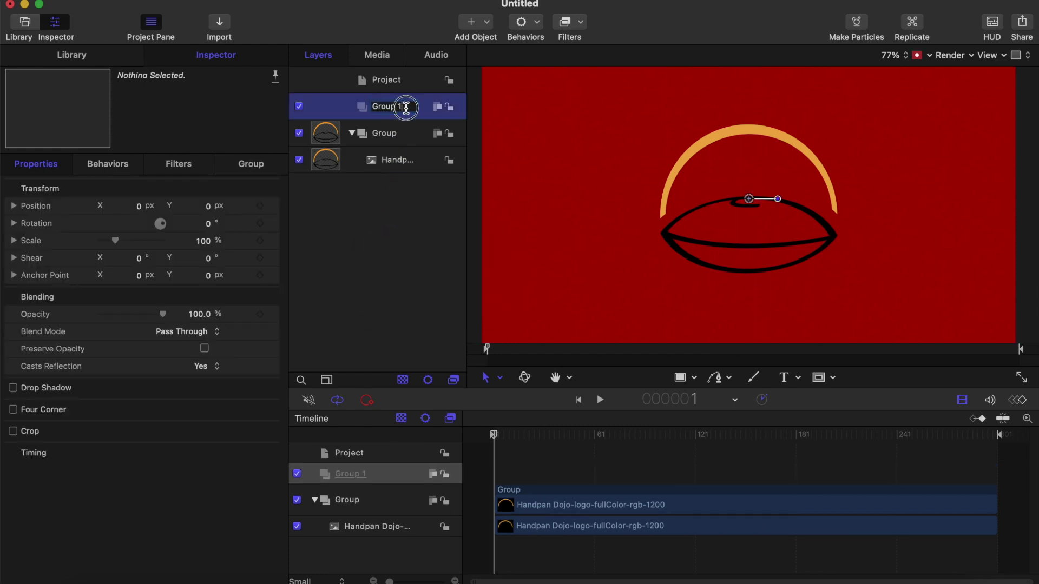
{"action": "type", "text": "Gr"}
{"action": "key", "text": "Return"}
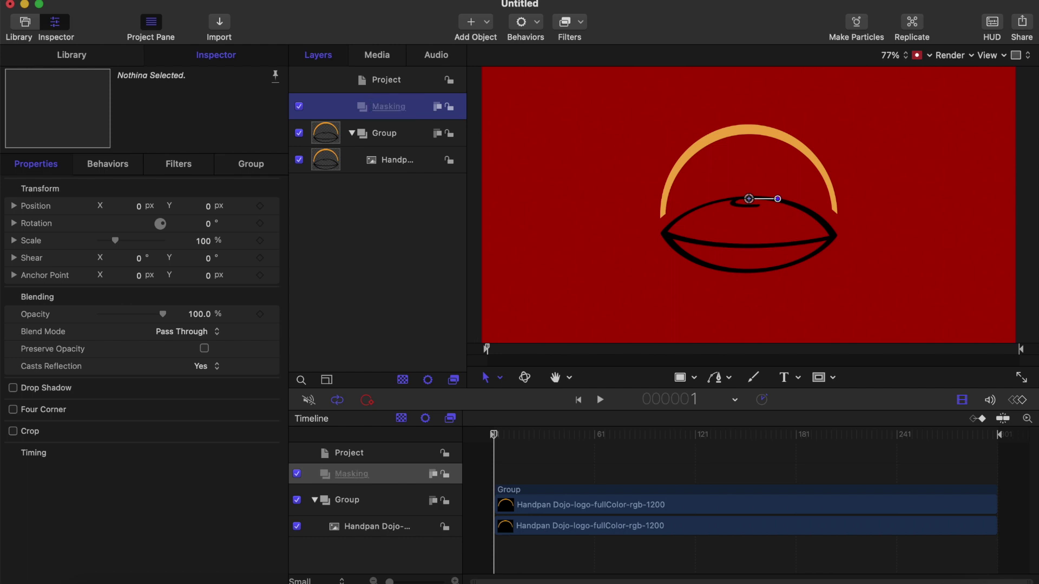
{"action": "left_click", "coordinate": [401, 107]}
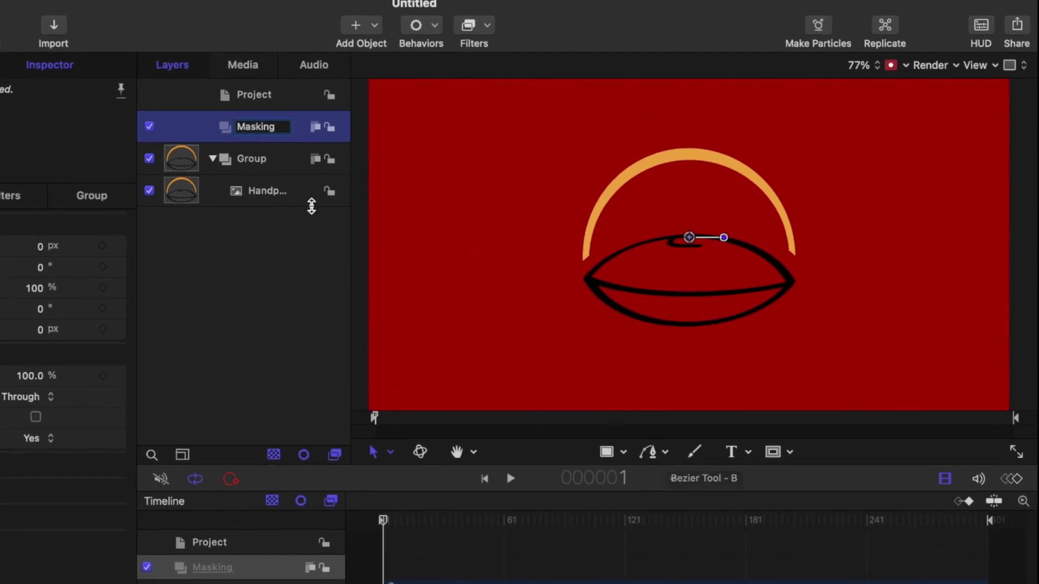
Step: Confirm the Masking name, then start a Bezier path at the arc's left end with a curved top point
{"action": "key", "text": "Return"}
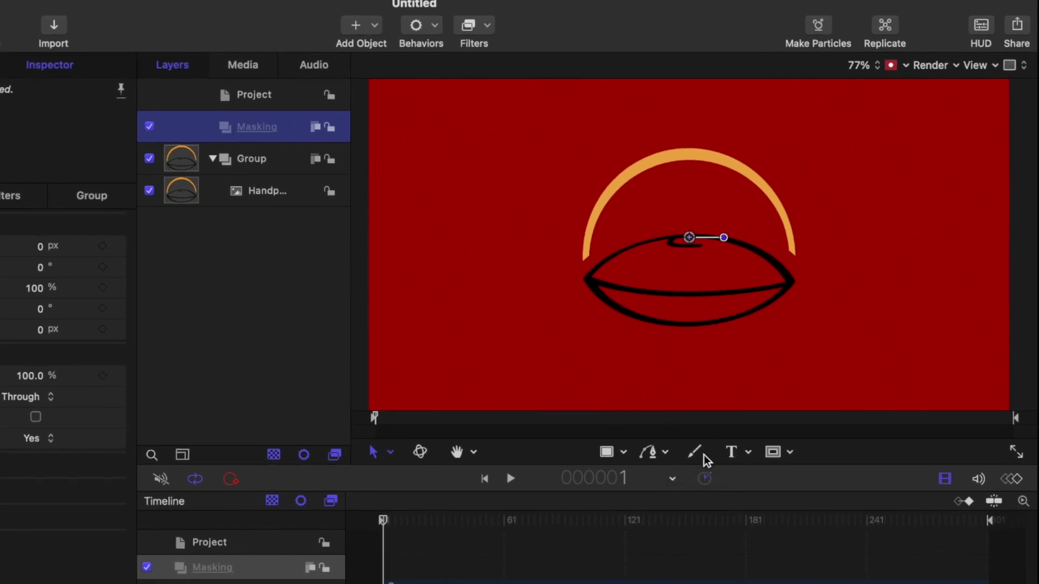
{"action": "left_click", "coordinate": [664, 454]}
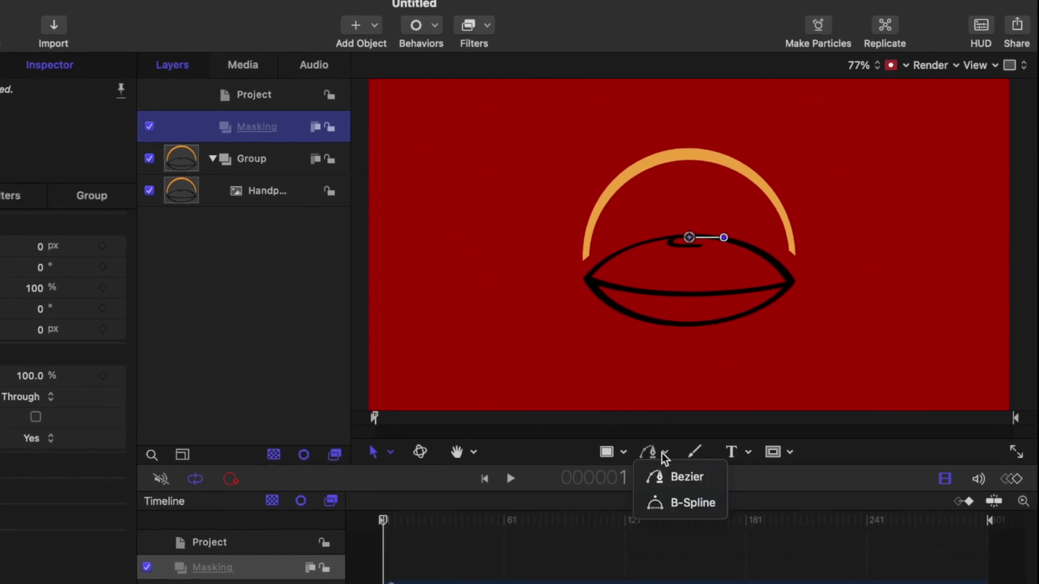
{"action": "left_click", "coordinate": [683, 472]}
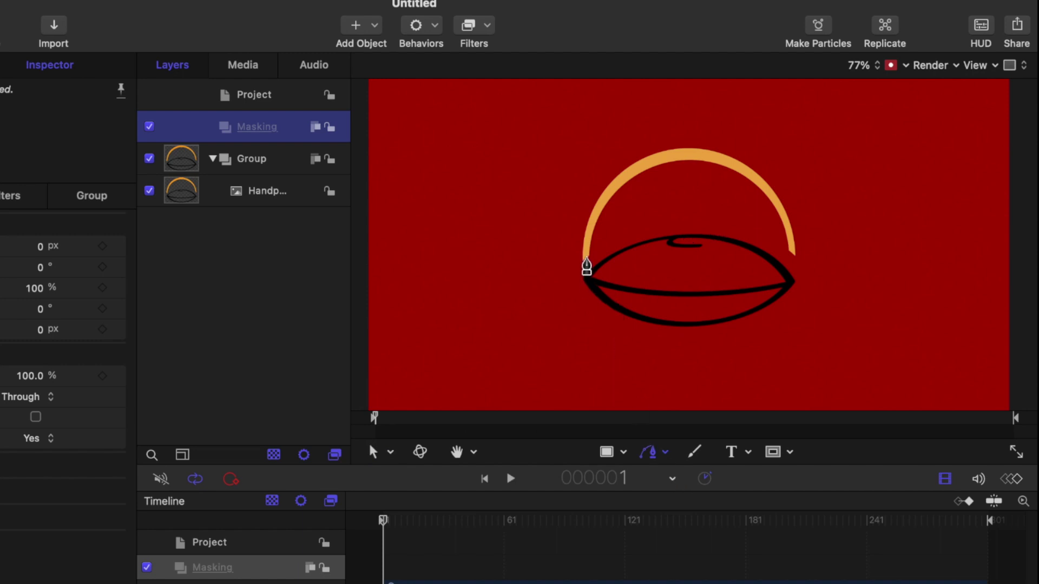
{"action": "left_click", "coordinate": [586, 261]}
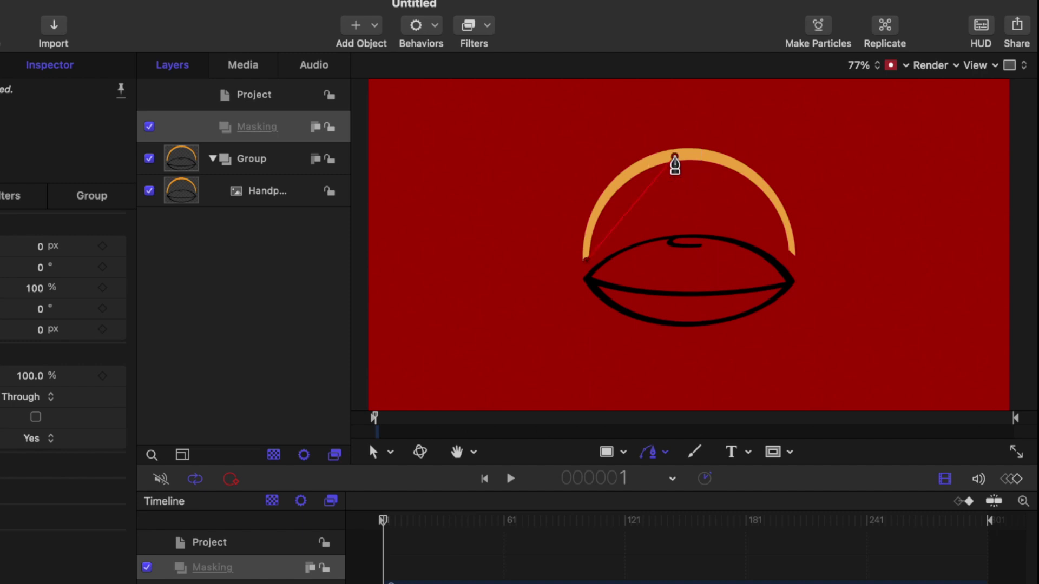
{"action": "left_click_drag", "start_coordinate": [675, 157], "coordinate": [743, 152]}
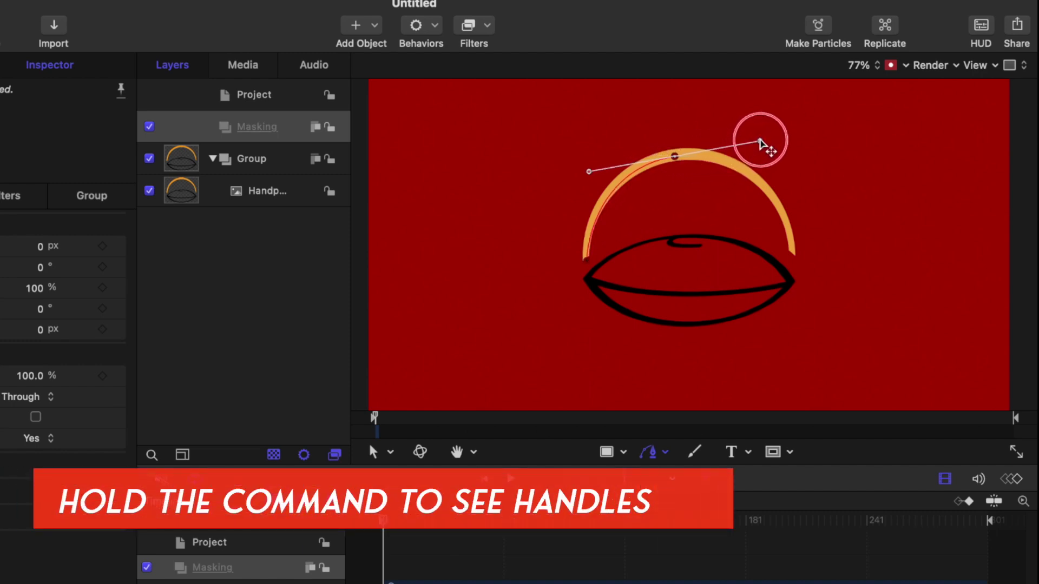
{"action": "left_click_drag", "start_coordinate": [743, 152], "coordinate": [759, 140]}
Step: Inspect the top point's options and raise the left handle so the curve fits the arc
{"action": "right_click", "coordinate": [676, 157]}
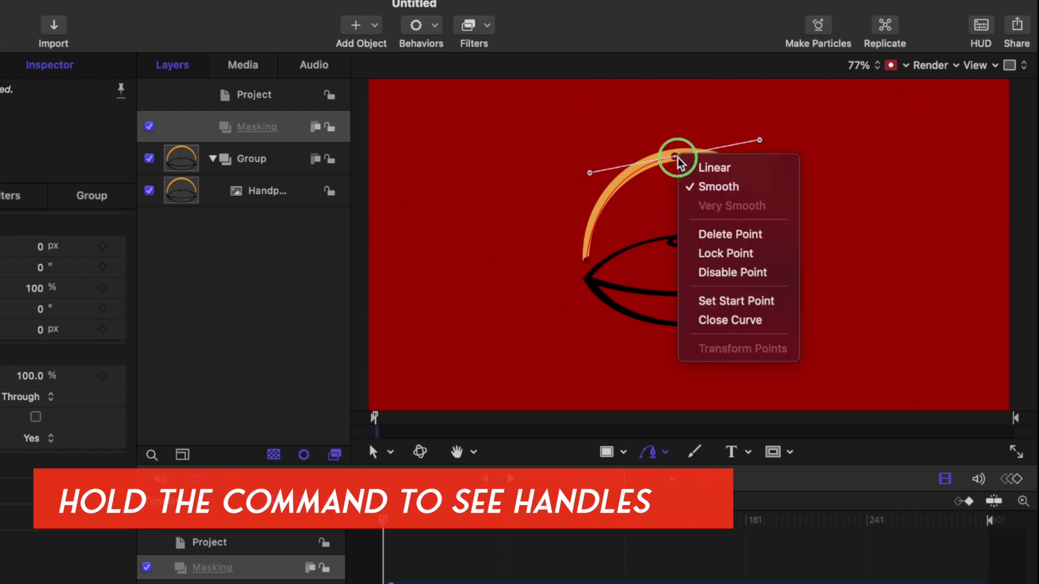
{"action": "left_click", "coordinate": [674, 156]}
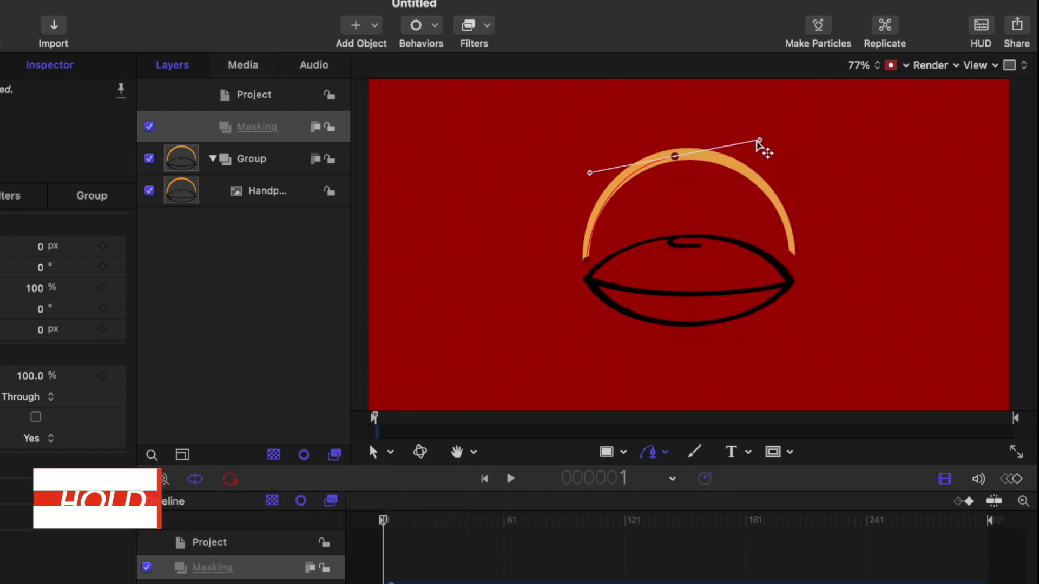
{"action": "right_click", "coordinate": [760, 142]}
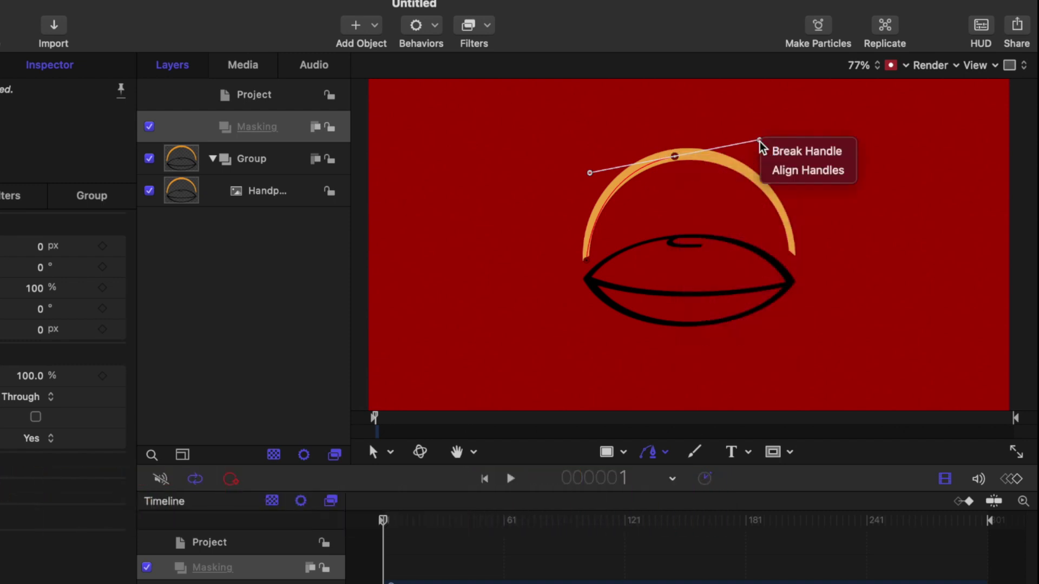
{"action": "left_click", "coordinate": [779, 152]}
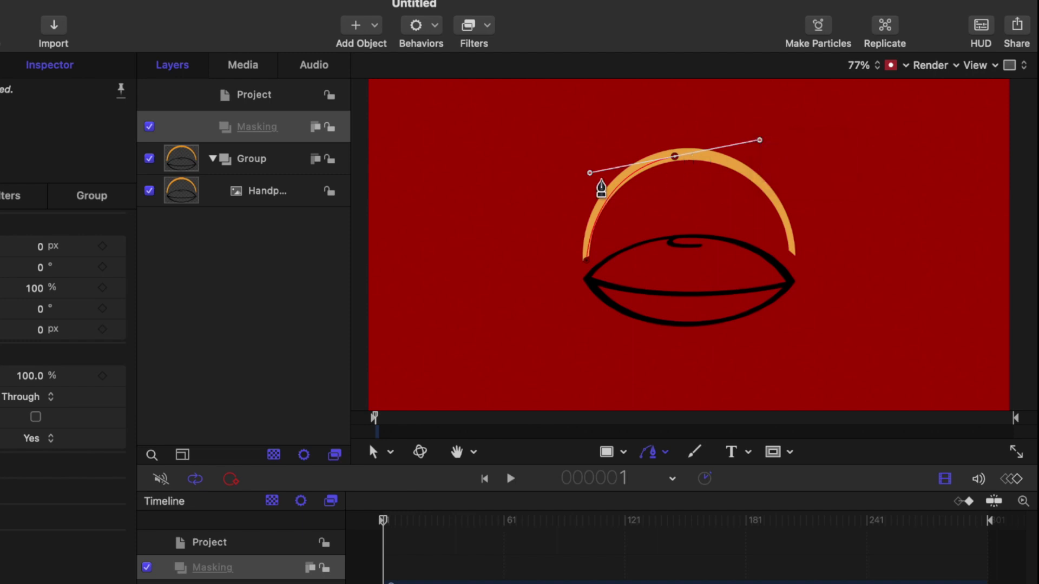
{"action": "left_click_drag", "start_coordinate": [590, 174], "coordinate": [583, 168]}
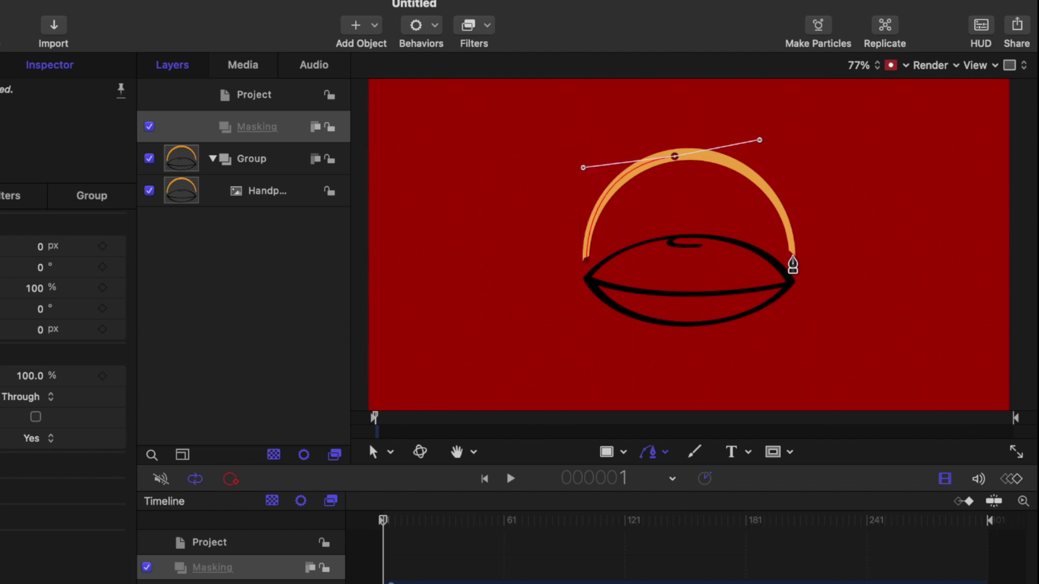
Step: Place the last point at the arc's right end and refine the handles so the path hugs the arc
{"action": "left_click", "coordinate": [792, 256]}
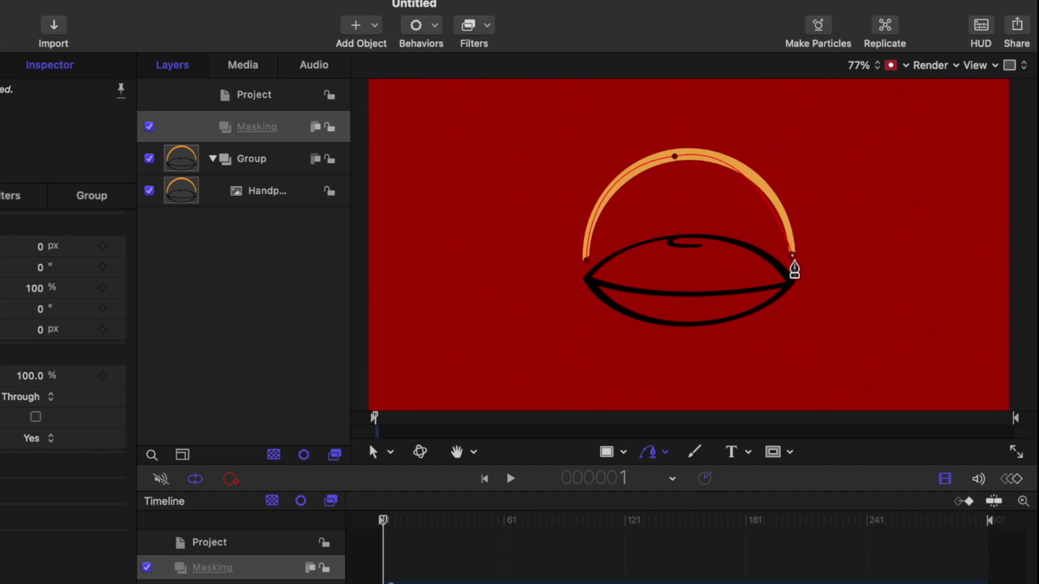
{"action": "left_click_drag", "start_coordinate": [793, 258], "coordinate": [783, 273]}
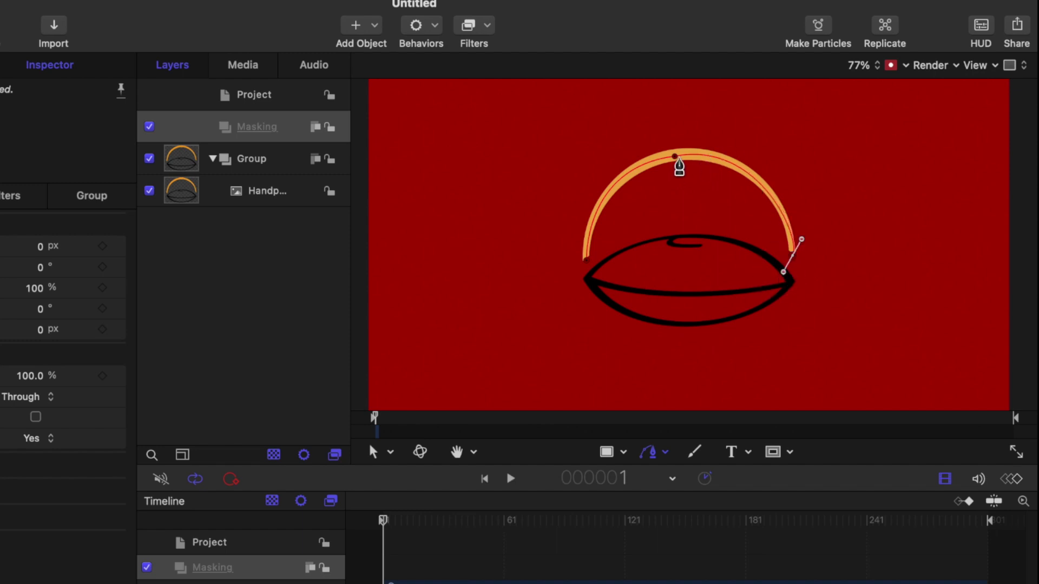
{"action": "left_click_drag", "start_coordinate": [676, 156], "coordinate": [677, 158]}
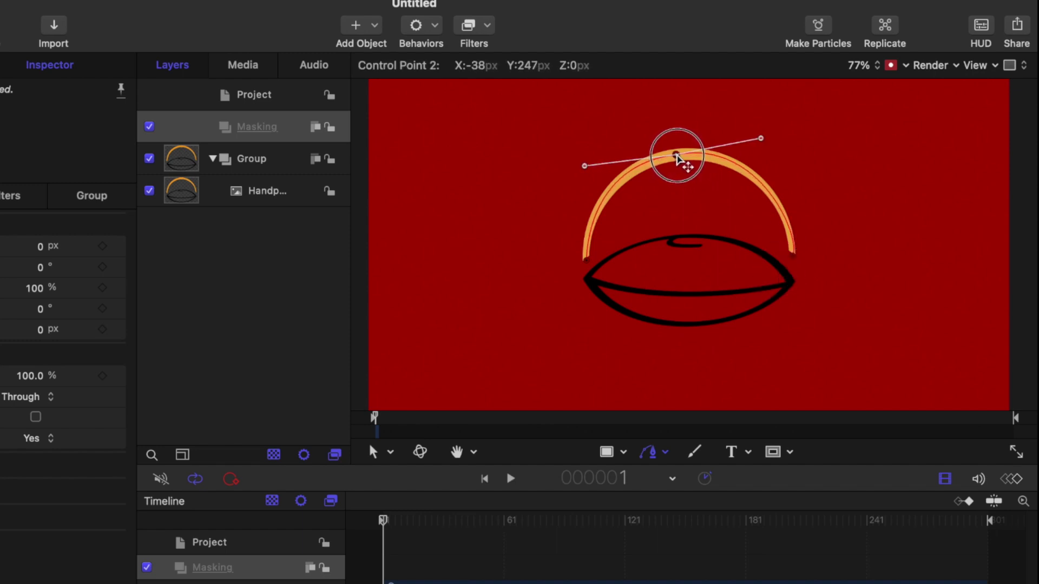
{"action": "mouse_move", "coordinate": [763, 142]}
{"action": "left_mouse_down"}
{"action": "mouse_move", "coordinate": [763, 151]}
{"action": "mouse_move", "coordinate": [750, 137]}
{"action": "left_mouse_up"}
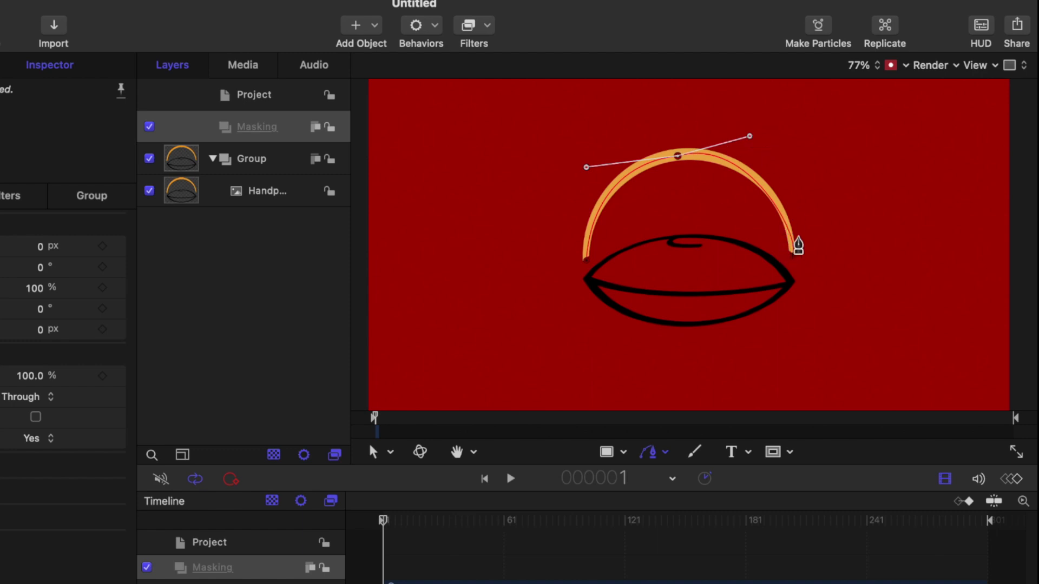
{"action": "left_click_drag", "start_coordinate": [792, 258], "coordinate": [801, 226]}
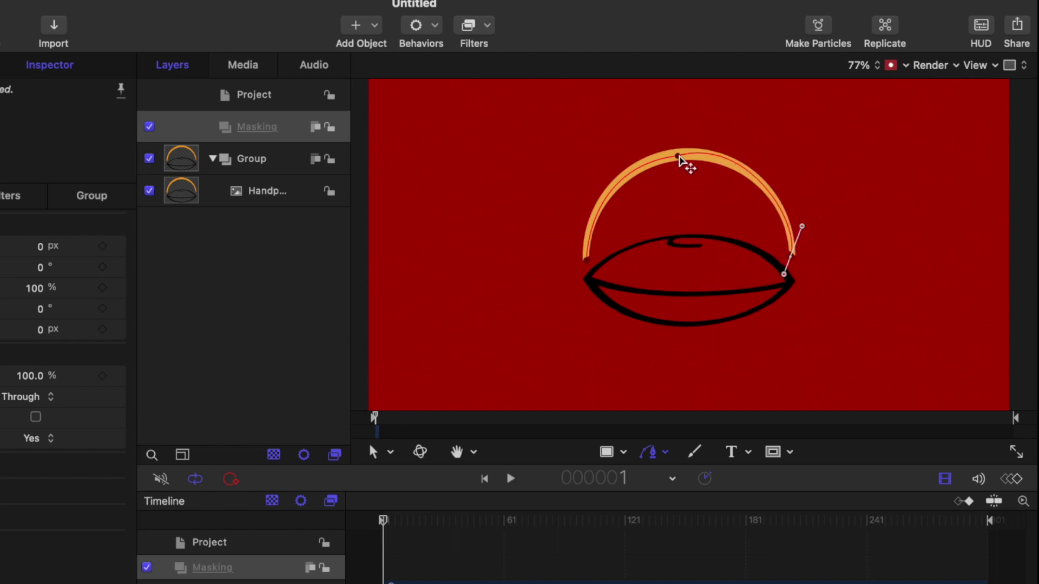
{"action": "left_click_drag", "start_coordinate": [679, 157], "coordinate": [752, 141]}
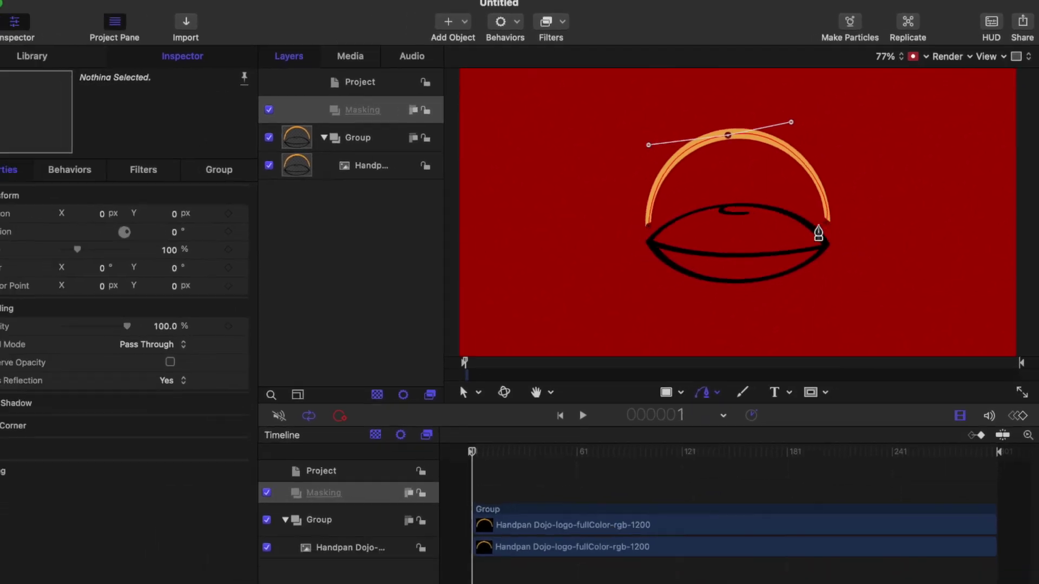
Step: Close the path, turn off its fill and set the white outline width to 45
{"action": "left_click", "coordinate": [833, 228]}
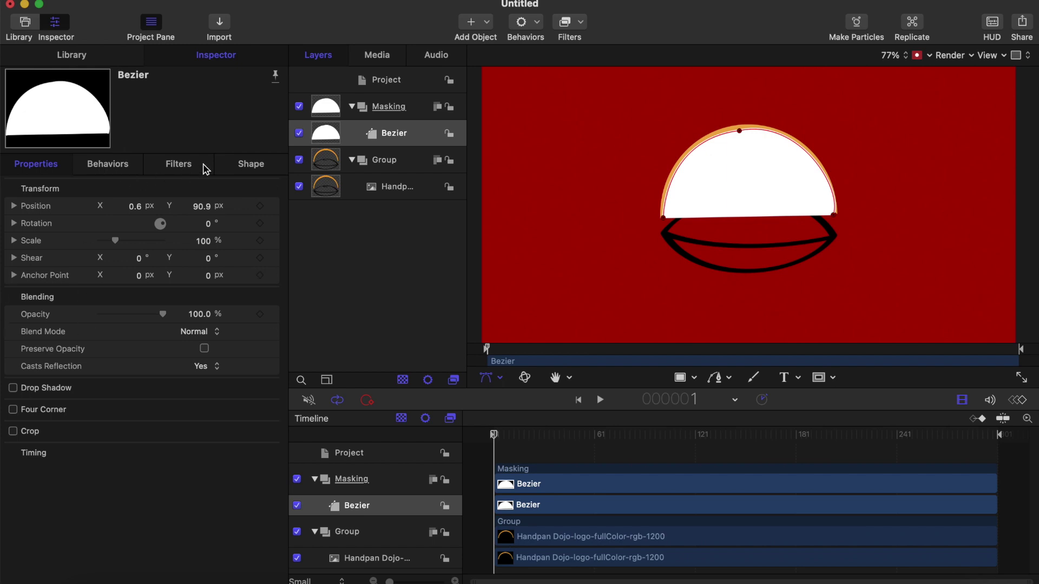
{"action": "left_click", "coordinate": [239, 168]}
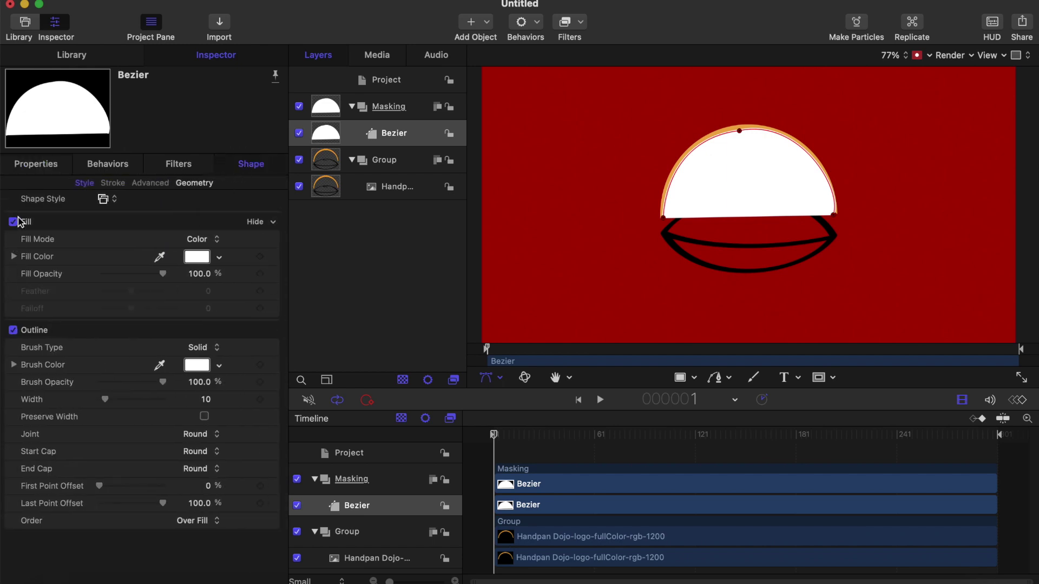
{"action": "left_click", "coordinate": [14, 223]}
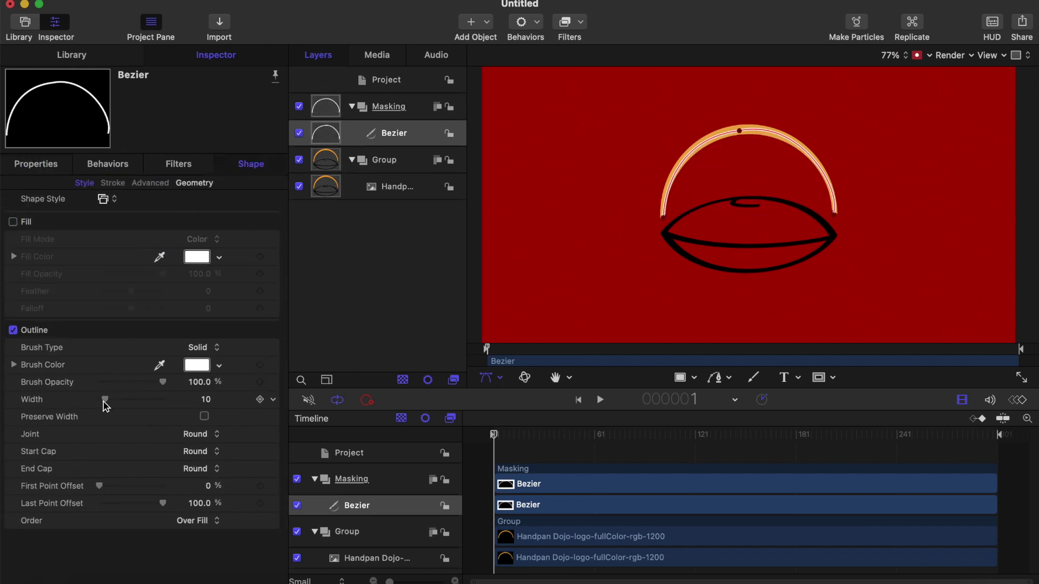
{"action": "left_click_drag", "start_coordinate": [106, 405], "coordinate": [128, 408]}
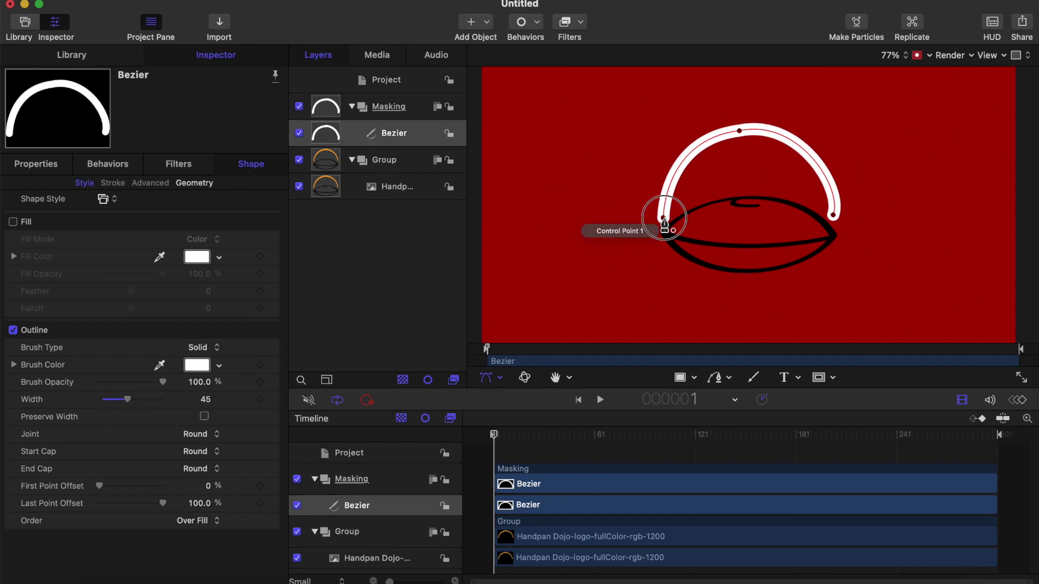
Step: Nudge the stroke's left and right end points up so they cover the arc's tips
{"action": "left_click_drag", "start_coordinate": [664, 218], "coordinate": [663, 214]}
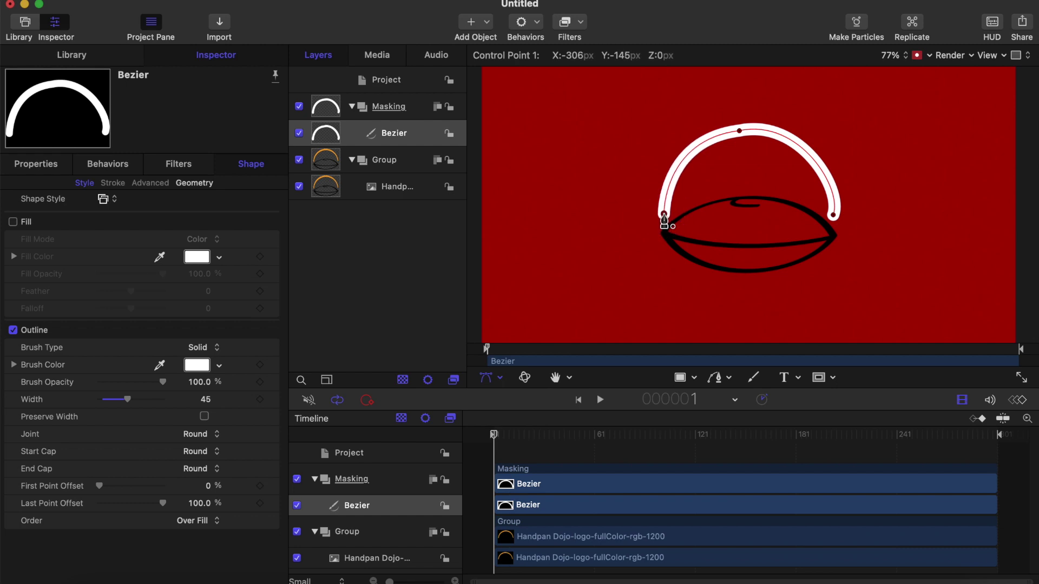
{"action": "left_click_drag", "start_coordinate": [833, 219], "coordinate": [833, 212]}
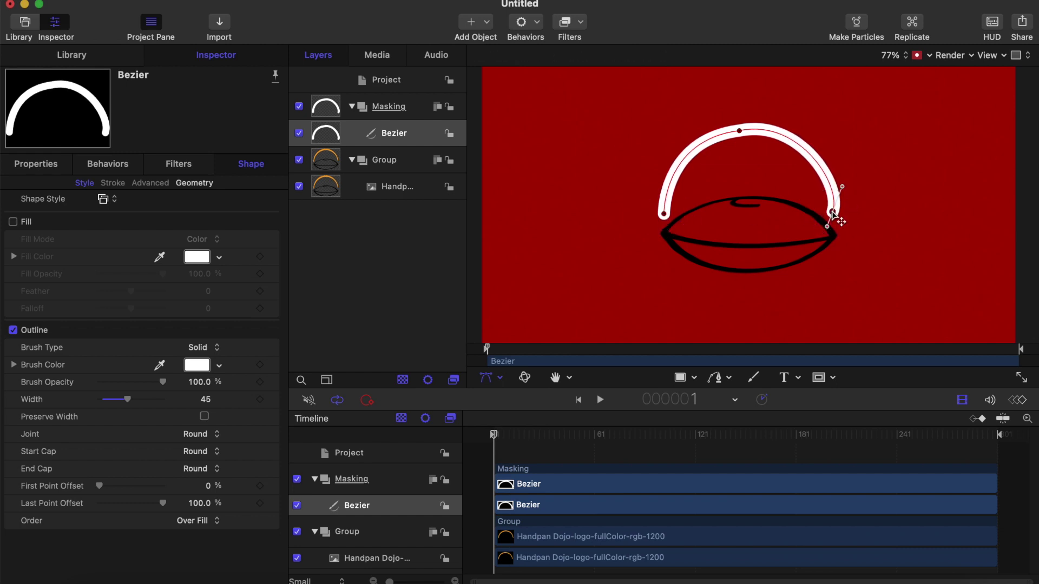
{"action": "left_click_drag", "start_coordinate": [664, 214], "coordinate": [663, 212]}
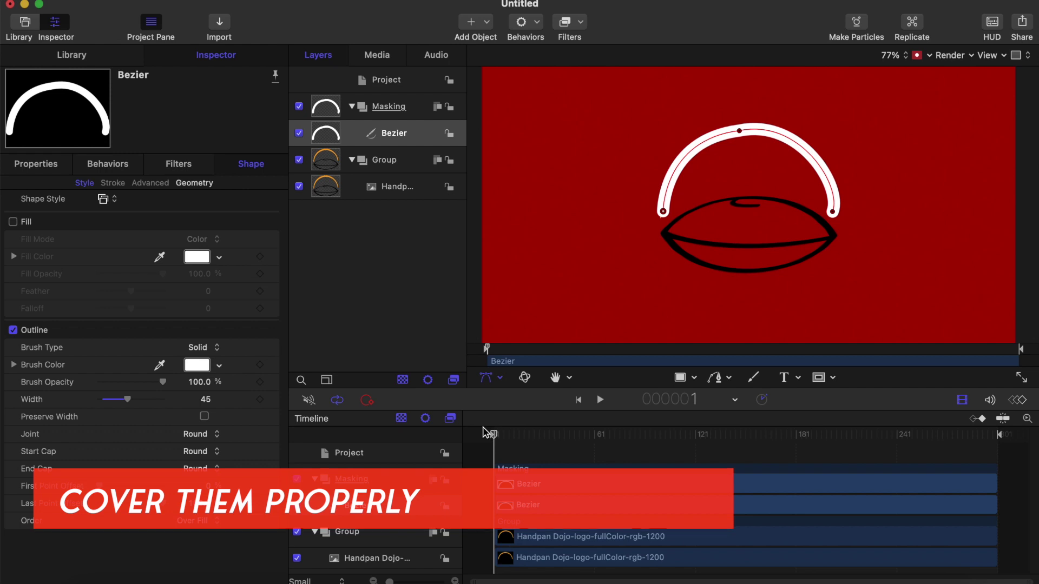
Step: In the Masking group, start a new Bezier path with curved points at the handpan's top dimple and right edge
{"action": "left_click", "coordinate": [403, 111]}
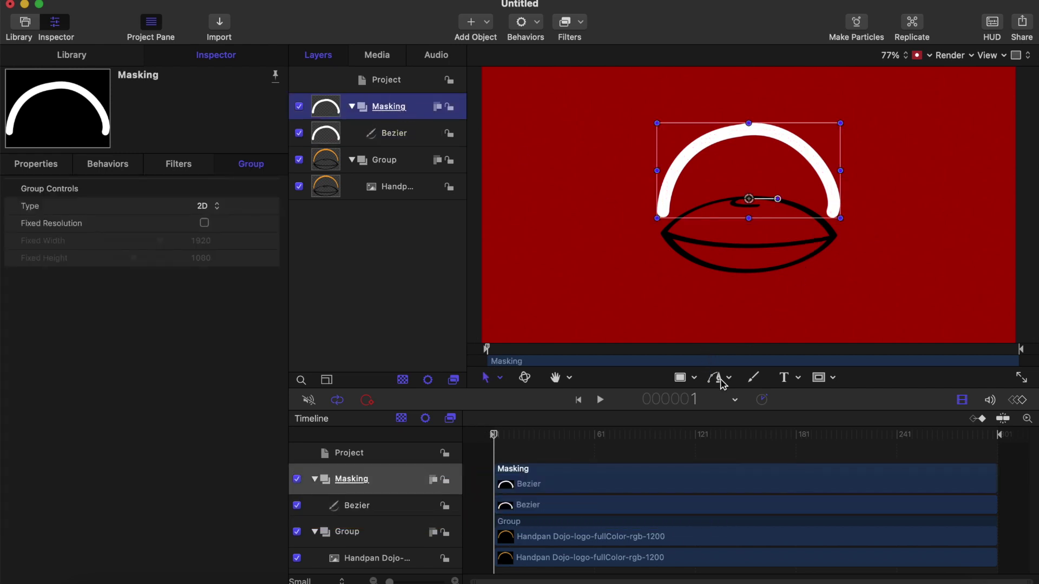
{"action": "left_click", "coordinate": [720, 379]}
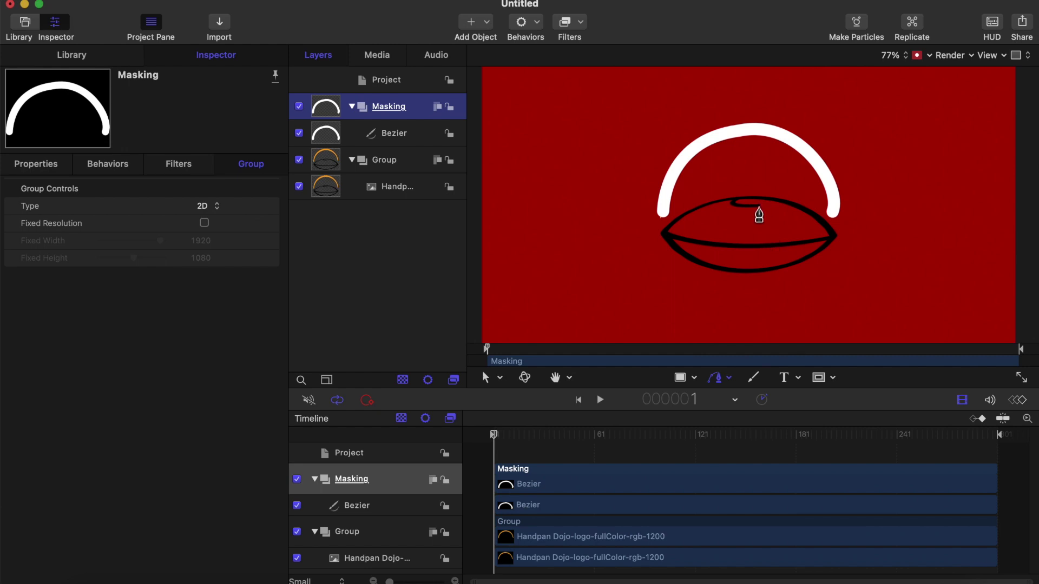
{"action": "left_click", "coordinate": [759, 208]}
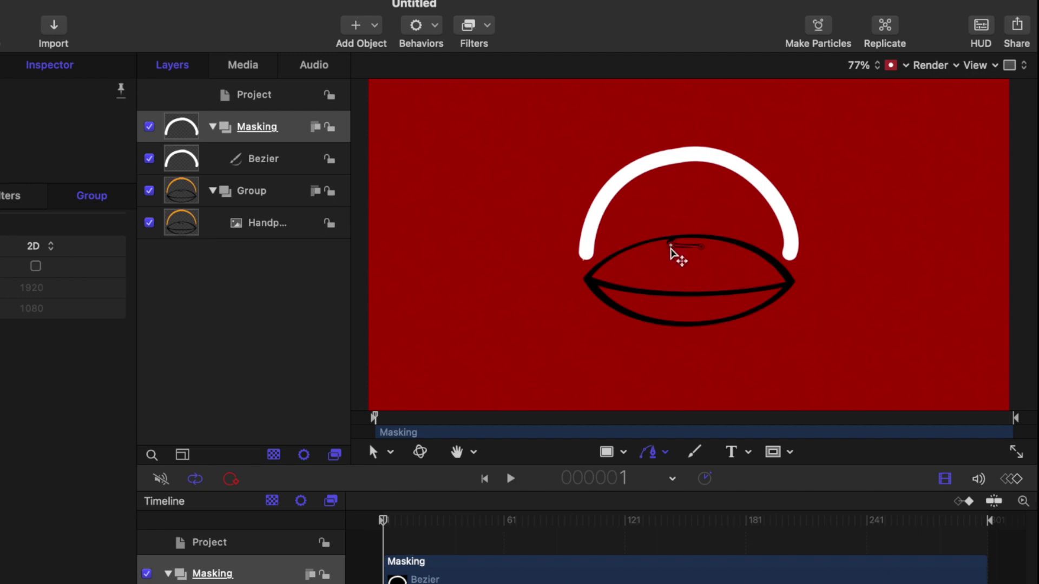
{"action": "left_click", "coordinate": [668, 249]}
{"action": "left_click", "coordinate": [674, 243]}
{"action": "left_click_drag", "start_coordinate": [674, 240], "coordinate": [676, 238]}
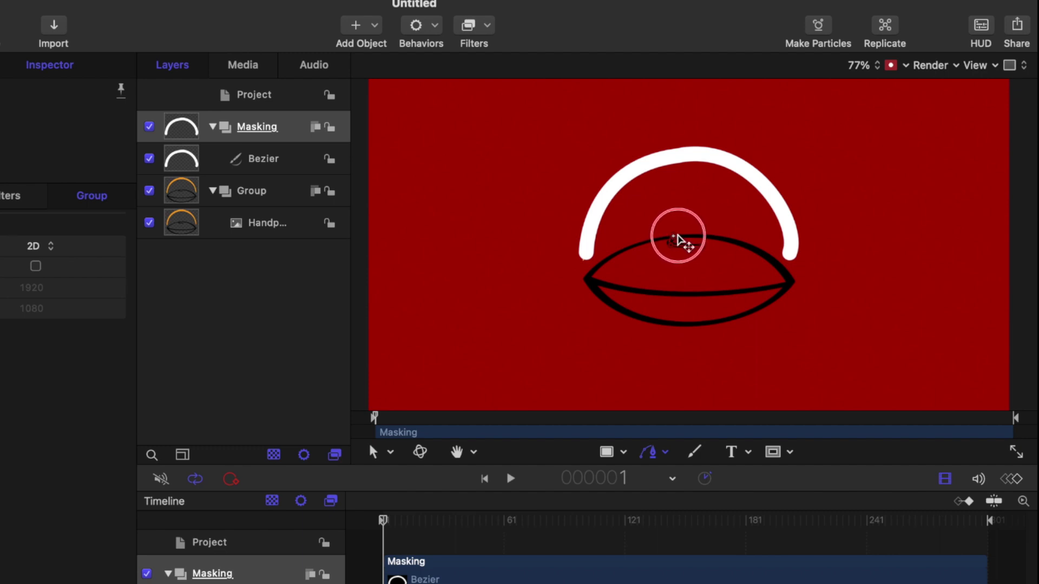
{"action": "left_click_drag", "start_coordinate": [679, 239], "coordinate": [677, 238]}
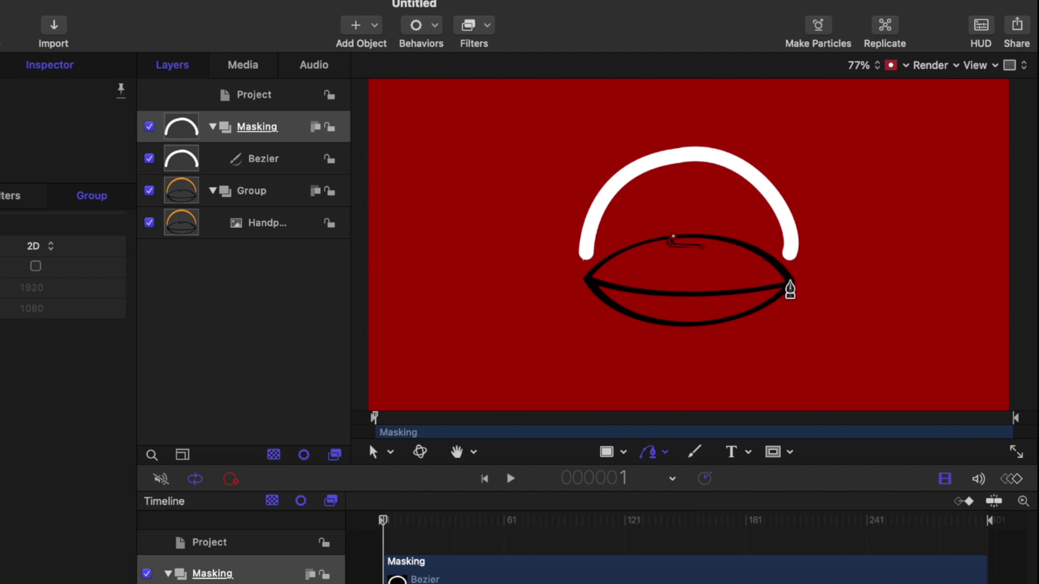
{"action": "left_click", "coordinate": [789, 282]}
{"action": "mouse_move", "coordinate": [790, 291]}
{"action": "left_mouse_down"}
{"action": "mouse_move", "coordinate": [798, 269]}
{"action": "mouse_move", "coordinate": [760, 231]}
{"action": "left_mouse_up"}
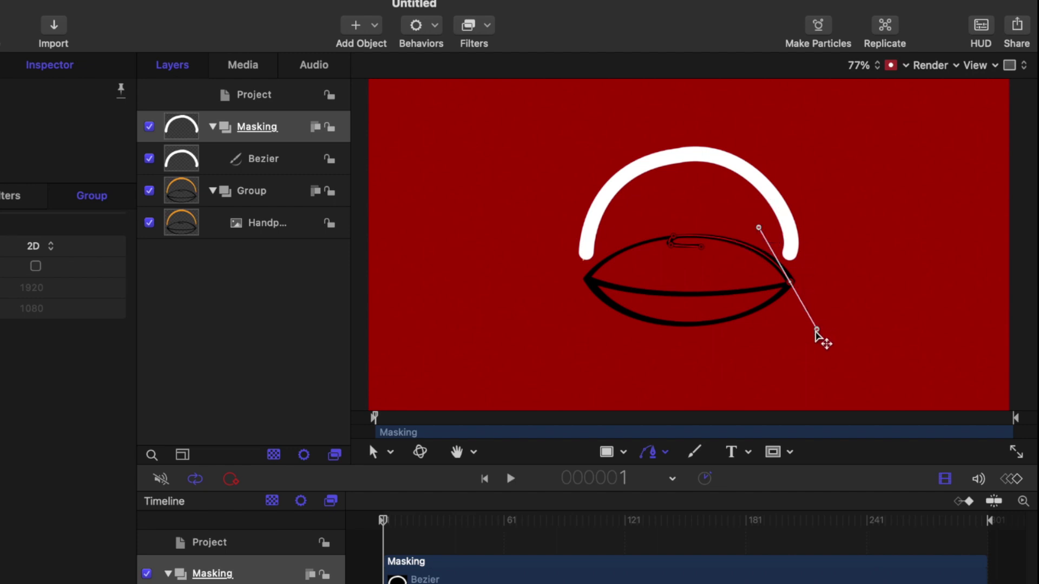
Step: Break the right point's handles, add a level-curved bottom point, and angle the right point's curve
{"action": "right_click", "coordinate": [816, 331]}
{"action": "left_click", "coordinate": [830, 342]}
{"action": "left_click", "coordinate": [686, 326]}
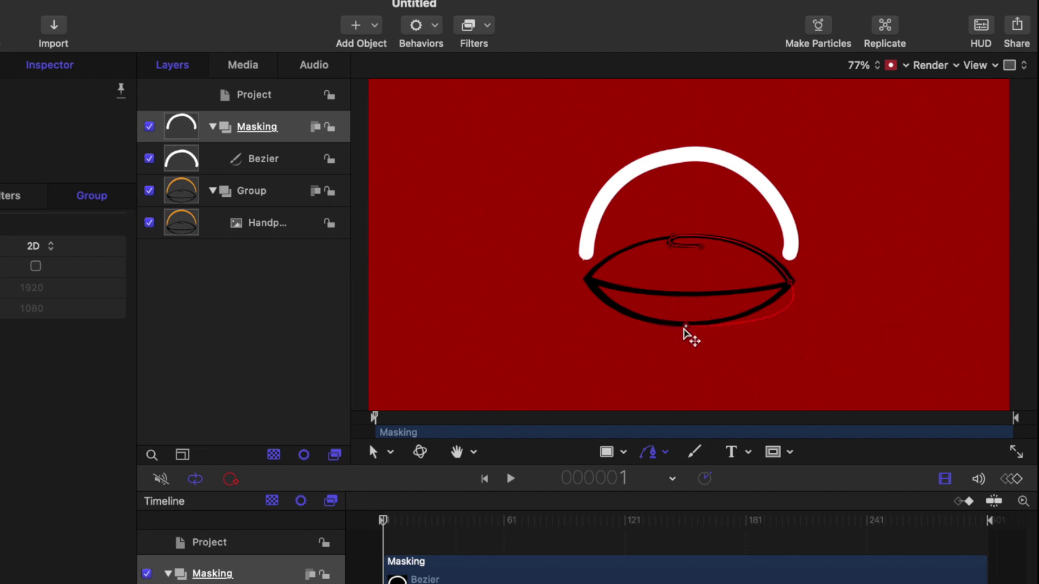
{"action": "left_click_drag", "start_coordinate": [684, 328], "coordinate": [678, 330]}
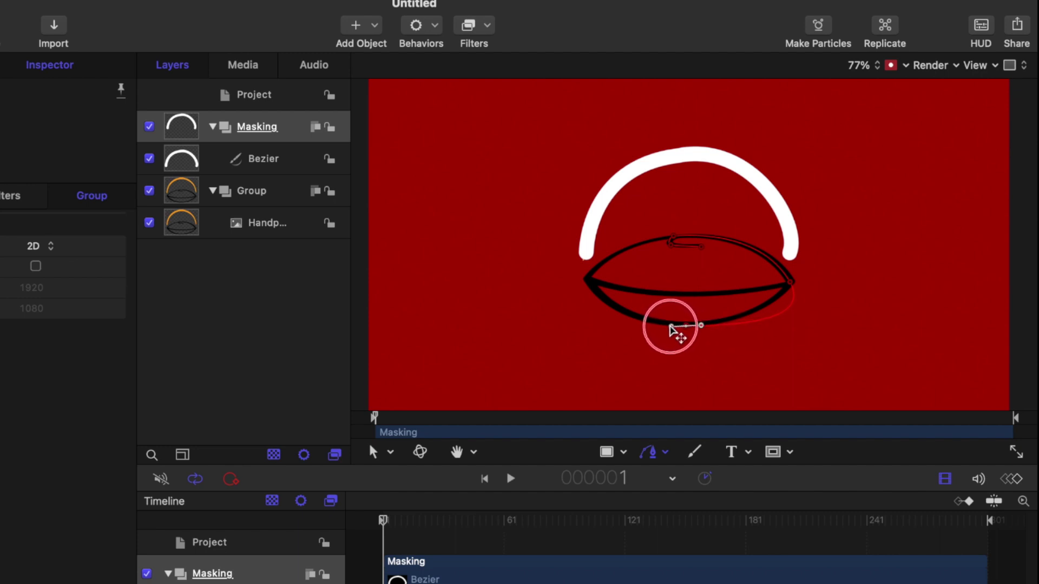
{"action": "left_click_drag", "start_coordinate": [678, 331], "coordinate": [671, 327]}
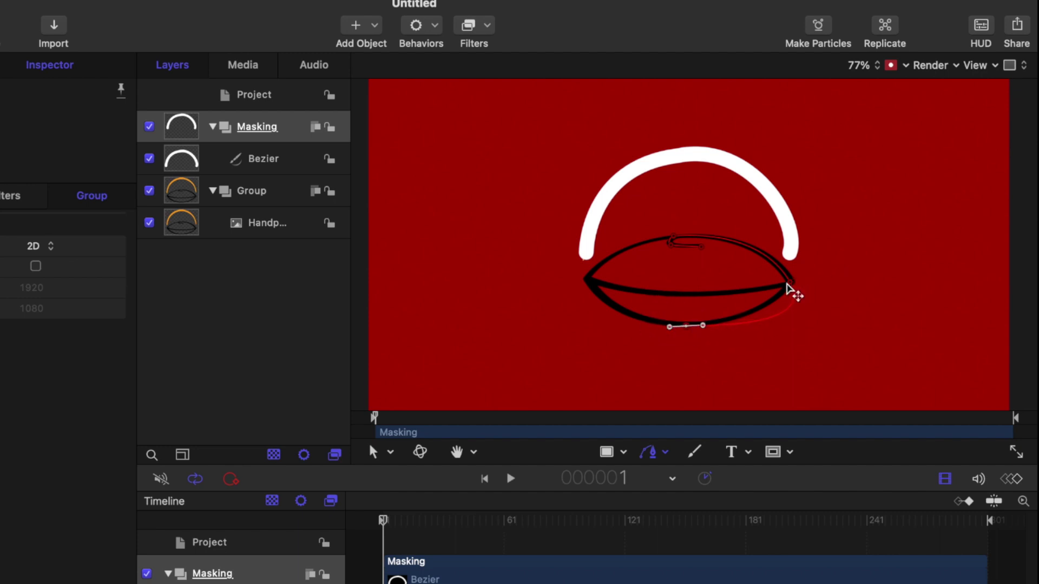
{"action": "mouse_move", "coordinate": [790, 282]}
{"action": "left_mouse_down"}
{"action": "mouse_move", "coordinate": [817, 333]}
{"action": "mouse_move", "coordinate": [760, 325]}
{"action": "left_mouse_up"}
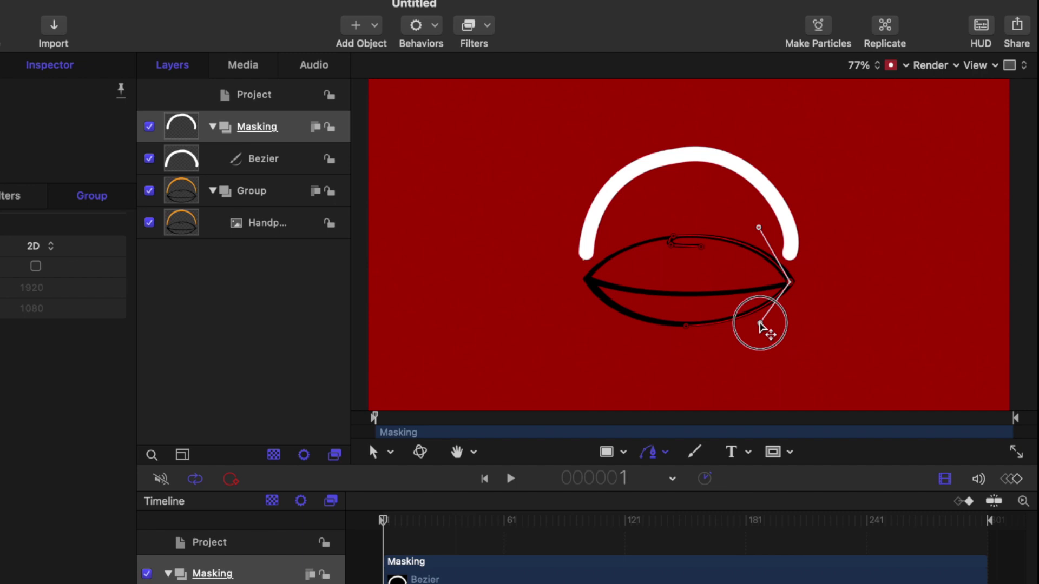
{"action": "left_click_drag", "start_coordinate": [760, 325], "coordinate": [760, 325]}
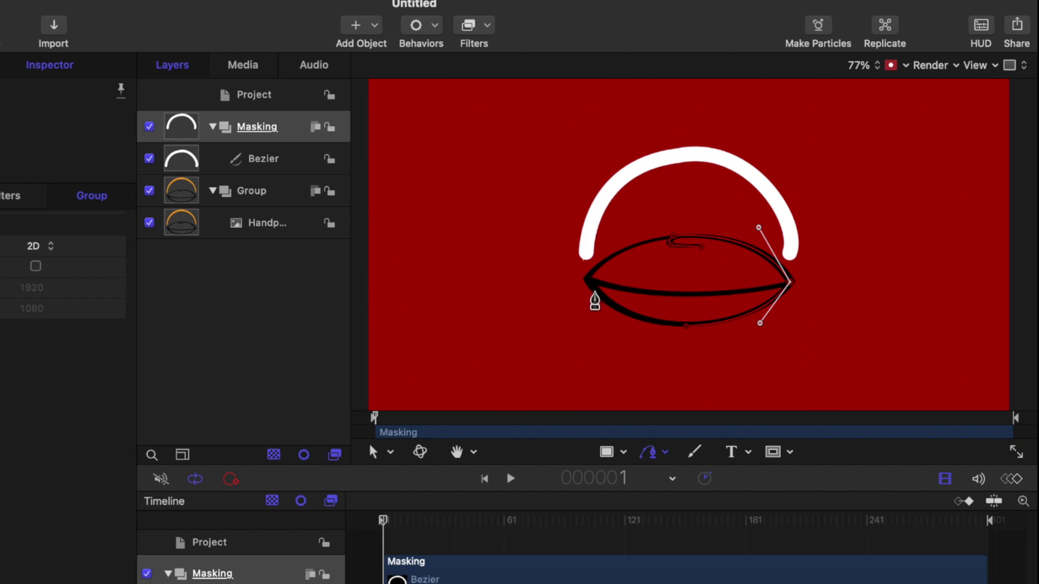
Step: Add a point at the handpan's left edge and set its tangent near vertical
{"action": "left_click", "coordinate": [593, 295]}
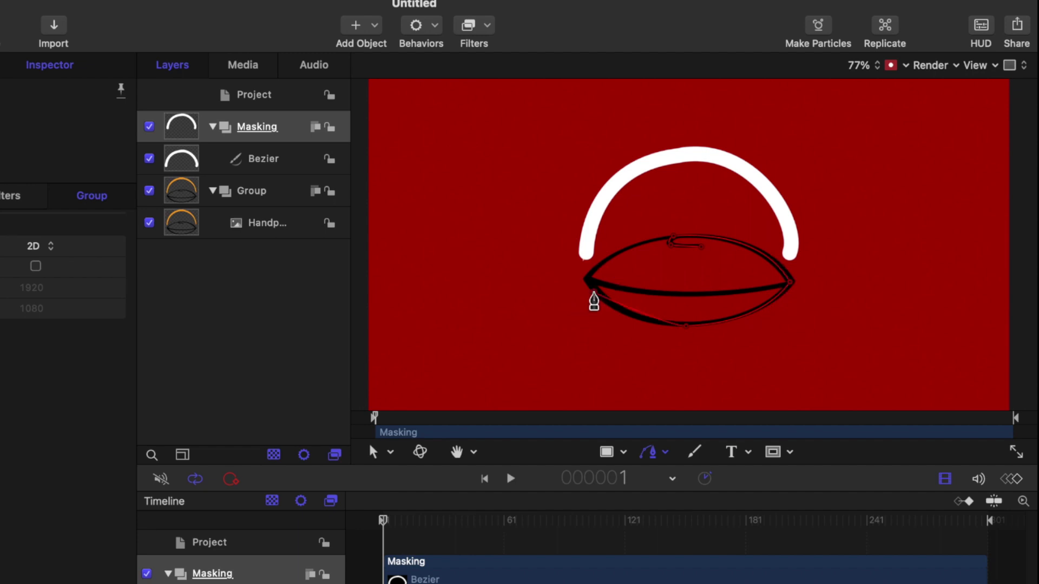
{"action": "mouse_move", "coordinate": [594, 295]}
{"action": "left_mouse_down"}
{"action": "mouse_move", "coordinate": [582, 282]}
{"action": "mouse_move", "coordinate": [604, 305]}
{"action": "mouse_move", "coordinate": [593, 305]}
{"action": "mouse_move", "coordinate": [598, 279]}
{"action": "left_mouse_up"}
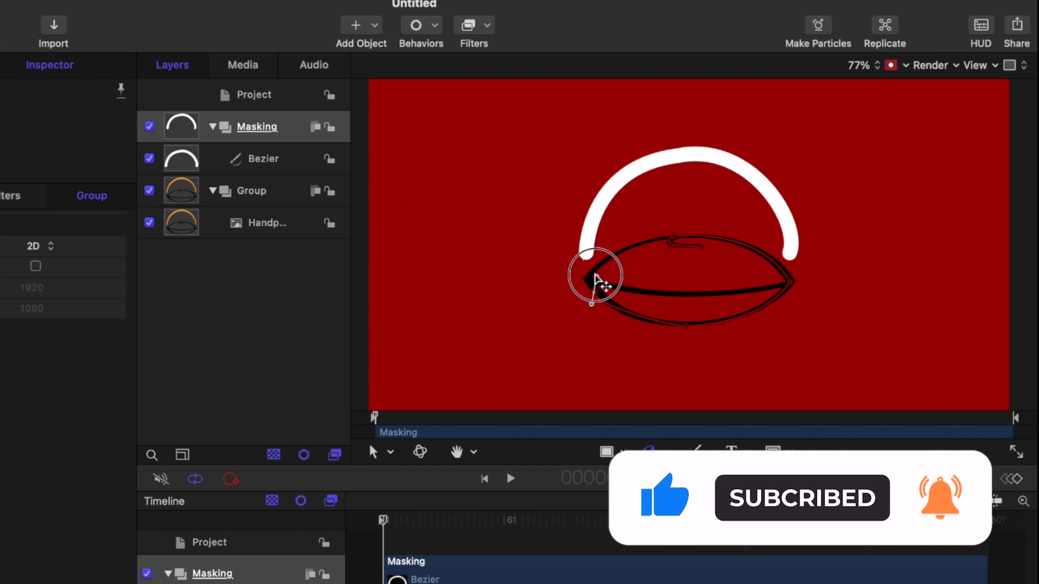
{"action": "left_click_drag", "start_coordinate": [599, 279], "coordinate": [593, 271]}
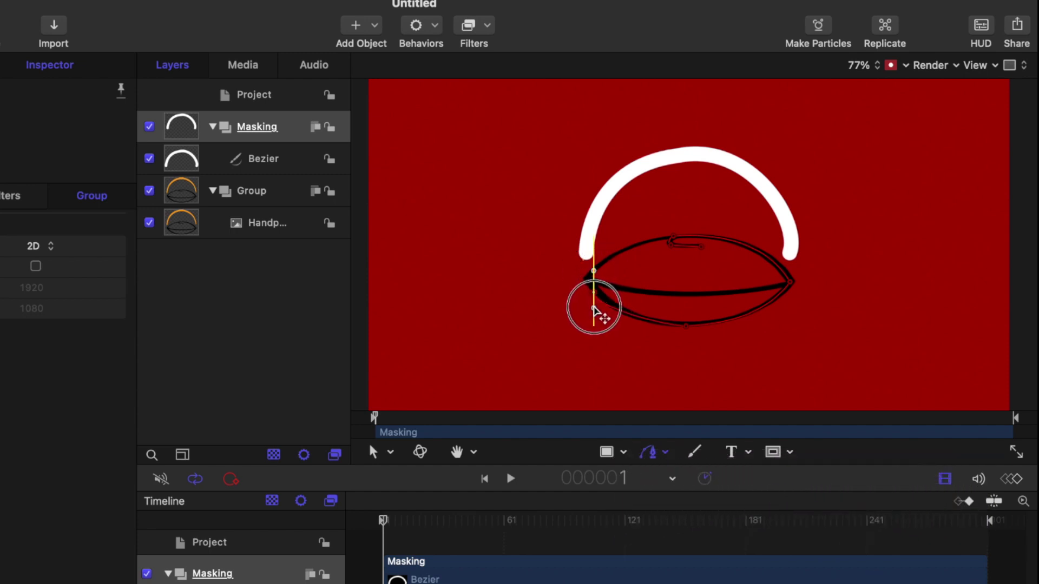
{"action": "left_click", "coordinate": [593, 273]}
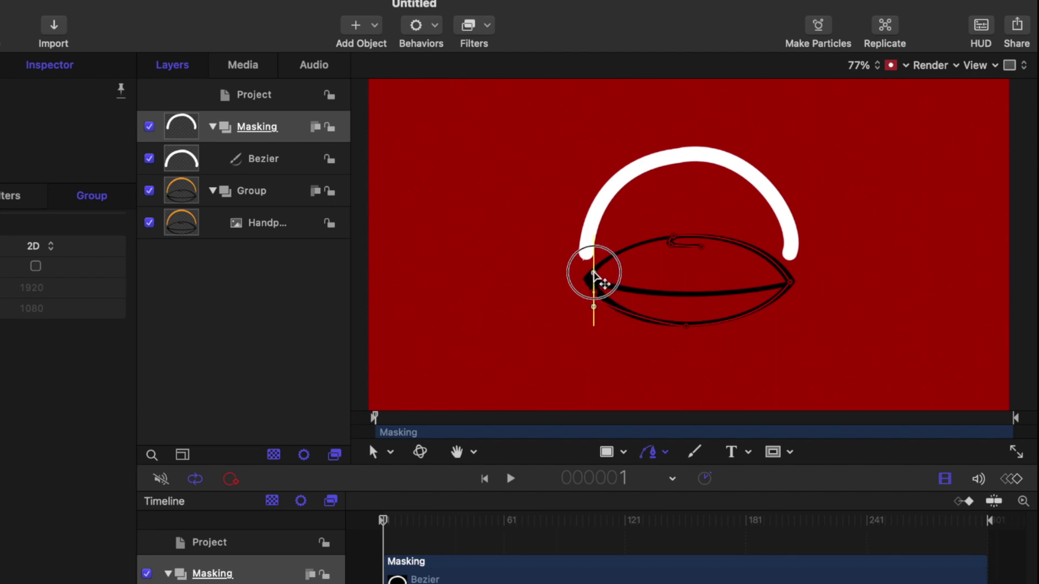
{"action": "left_click_drag", "start_coordinate": [593, 272], "coordinate": [590, 289]}
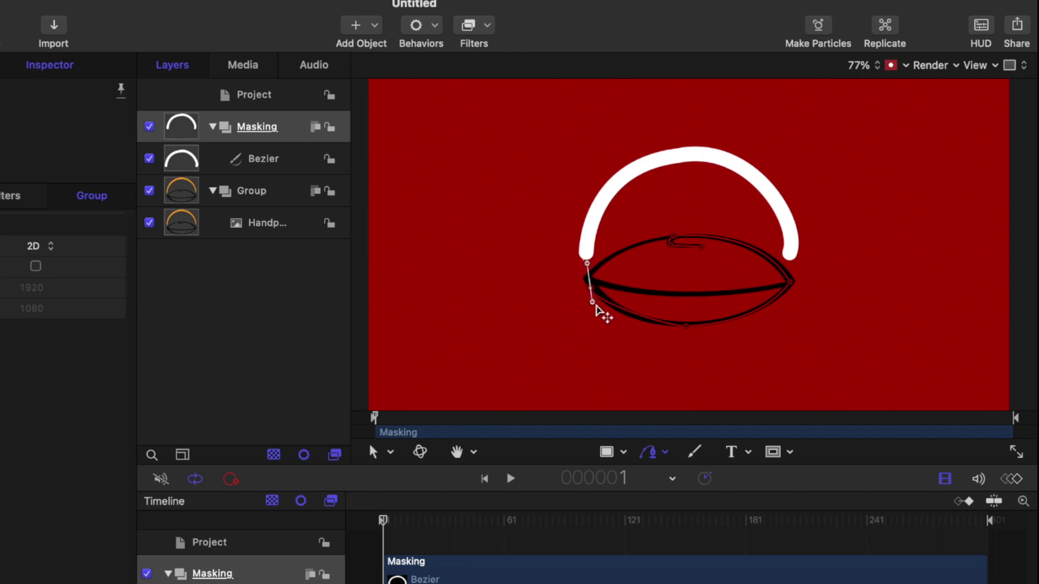
{"action": "left_click_drag", "start_coordinate": [596, 307], "coordinate": [615, 323]}
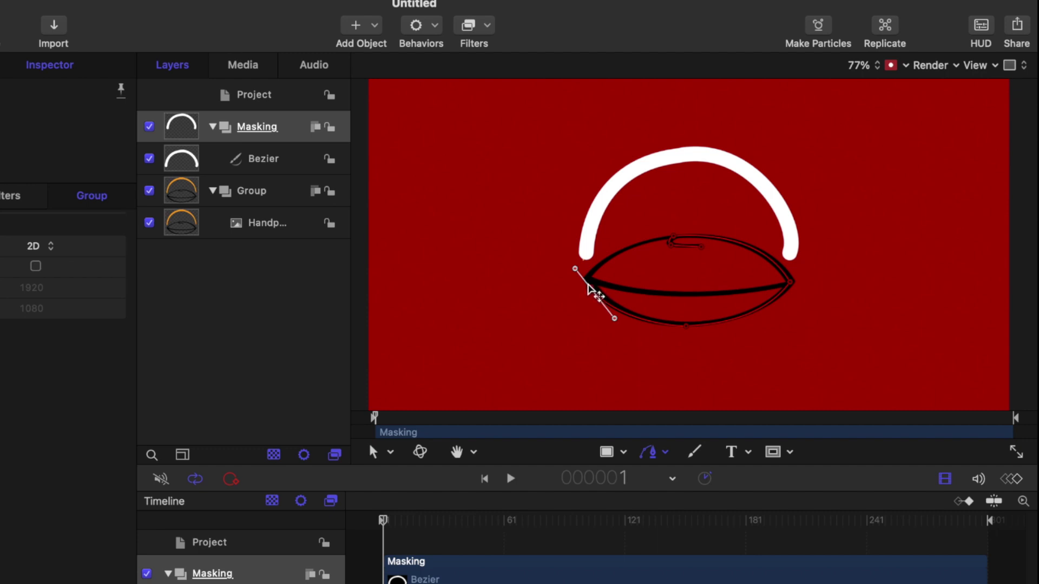
{"action": "left_click_drag", "start_coordinate": [587, 284], "coordinate": [586, 283]}
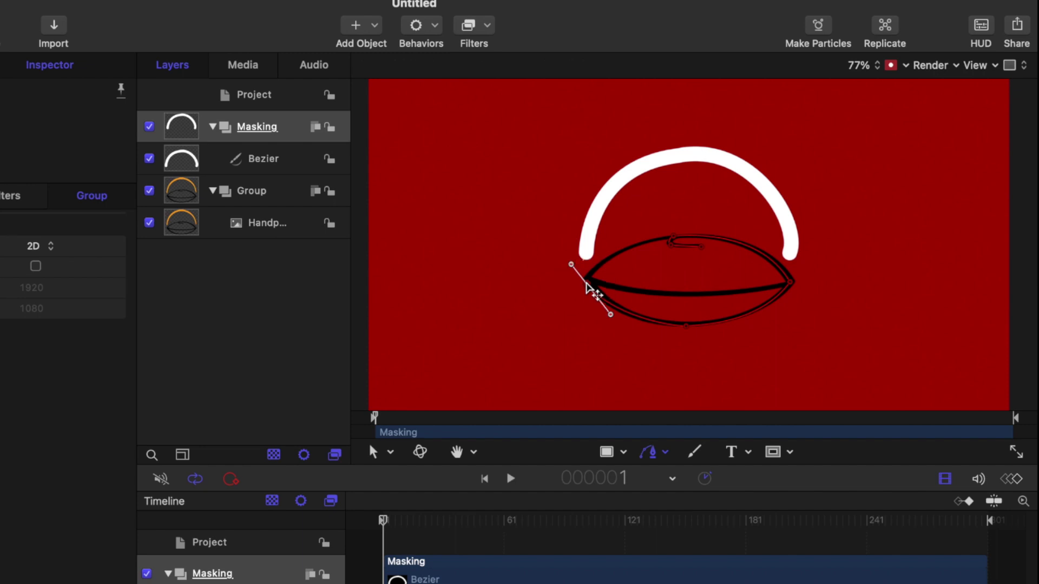
{"action": "left_click_drag", "start_coordinate": [611, 313], "coordinate": [609, 320]}
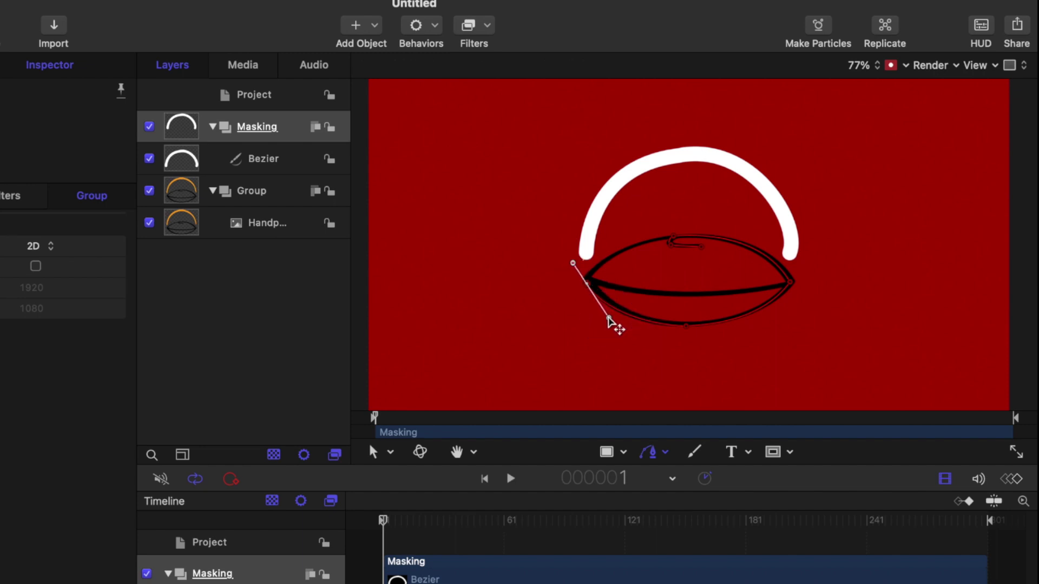
{"action": "left_click", "coordinate": [589, 287]}
{"action": "left_click_drag", "start_coordinate": [595, 292], "coordinate": [595, 289]}
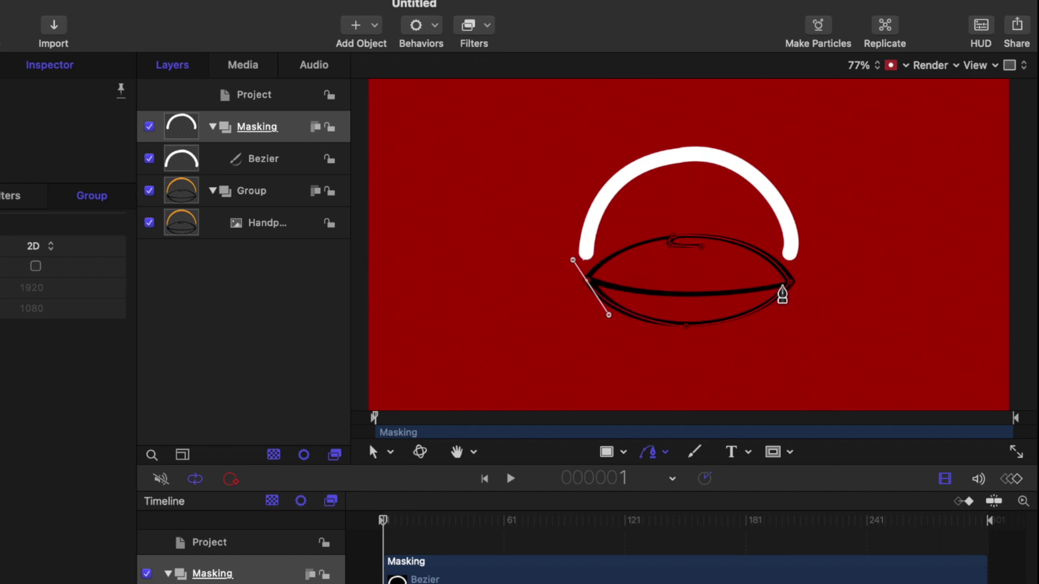
Step: Add a middle-line point at the right, bow it, break the left point's handles, and finish Bezier 1
{"action": "left_click", "coordinate": [781, 288]}
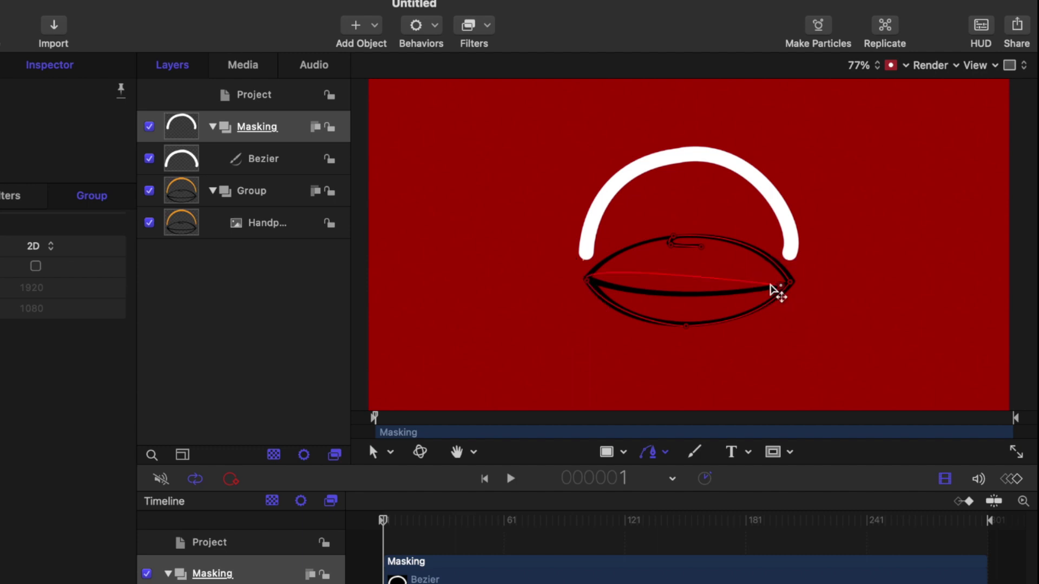
{"action": "mouse_move", "coordinate": [781, 288]}
{"action": "left_mouse_down"}
{"action": "mouse_move", "coordinate": [784, 277]}
{"action": "mouse_move", "coordinate": [785, 314]}
{"action": "mouse_move", "coordinate": [725, 308]}
{"action": "left_mouse_up"}
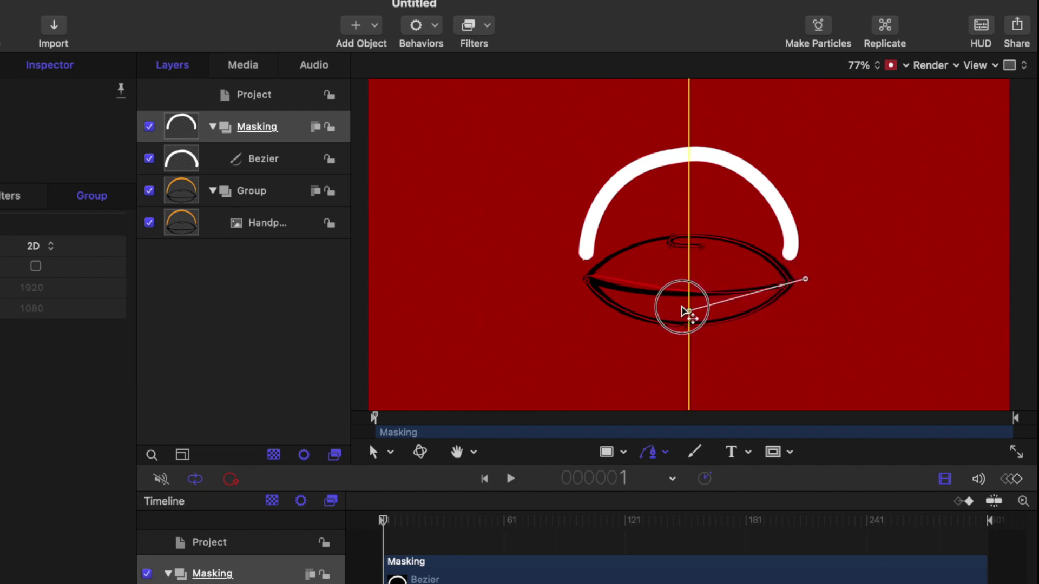
{"action": "left_click_drag", "start_coordinate": [724, 307], "coordinate": [663, 307]}
{"action": "left_click_drag", "start_coordinate": [590, 279], "coordinate": [573, 262]}
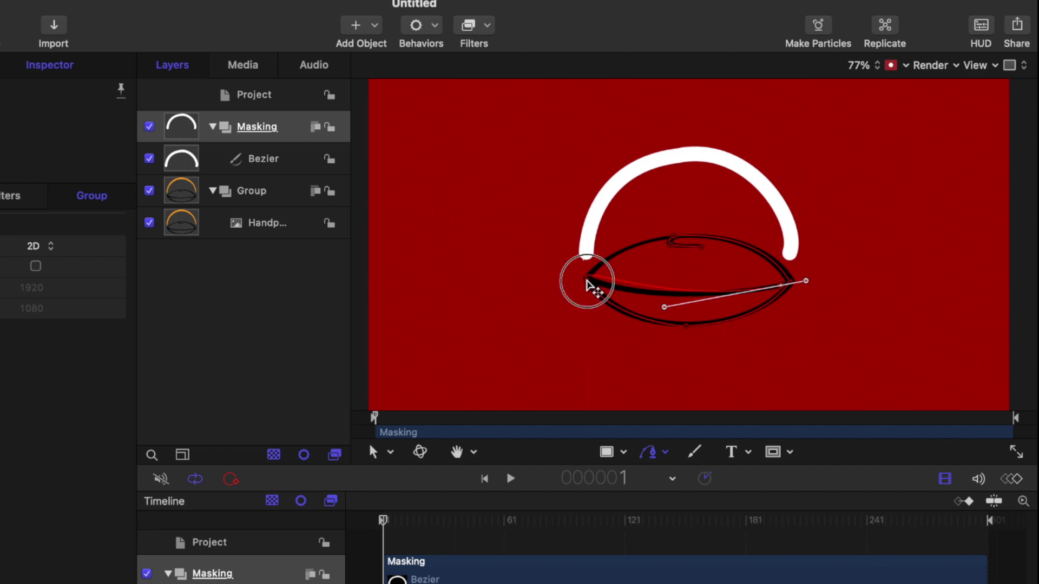
{"action": "left_click", "coordinate": [573, 261]}
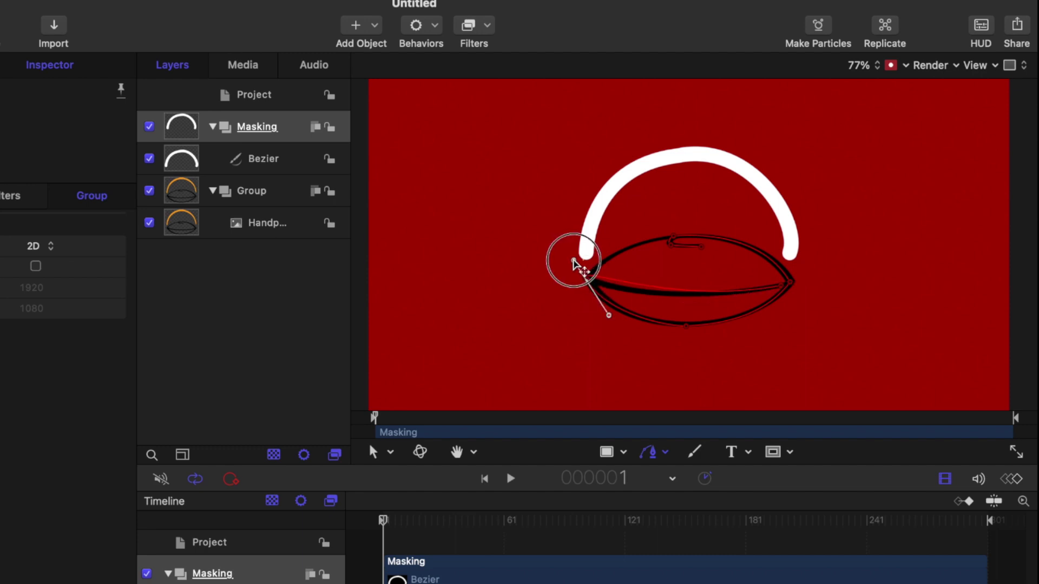
{"action": "right_click", "coordinate": [575, 263]}
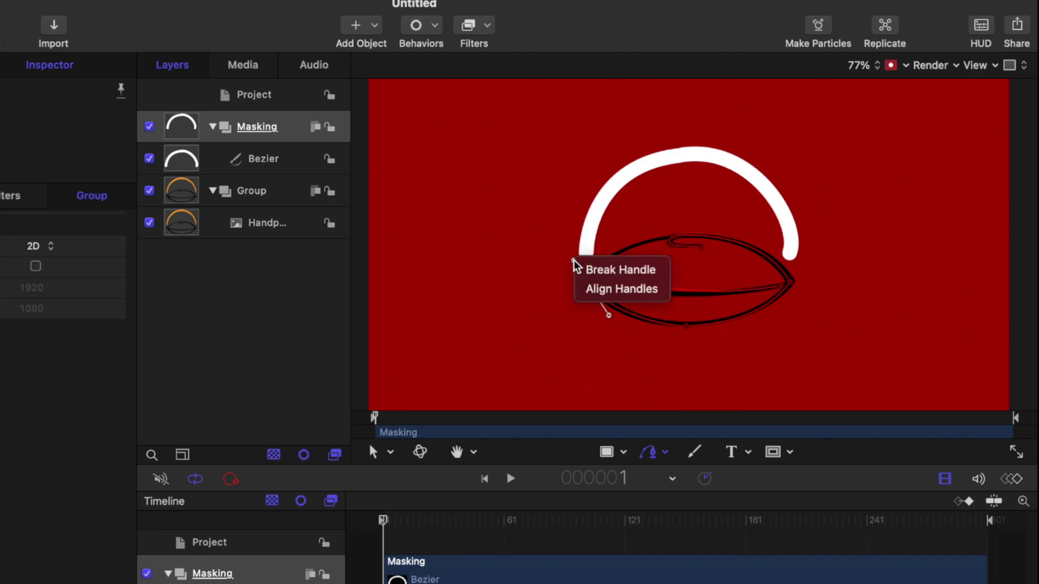
{"action": "left_click", "coordinate": [592, 268]}
{"action": "mouse_move", "coordinate": [574, 261]}
{"action": "left_mouse_down"}
{"action": "mouse_move", "coordinate": [624, 269]}
{"action": "mouse_move", "coordinate": [633, 294]}
{"action": "mouse_move", "coordinate": [609, 288]}
{"action": "left_mouse_up"}
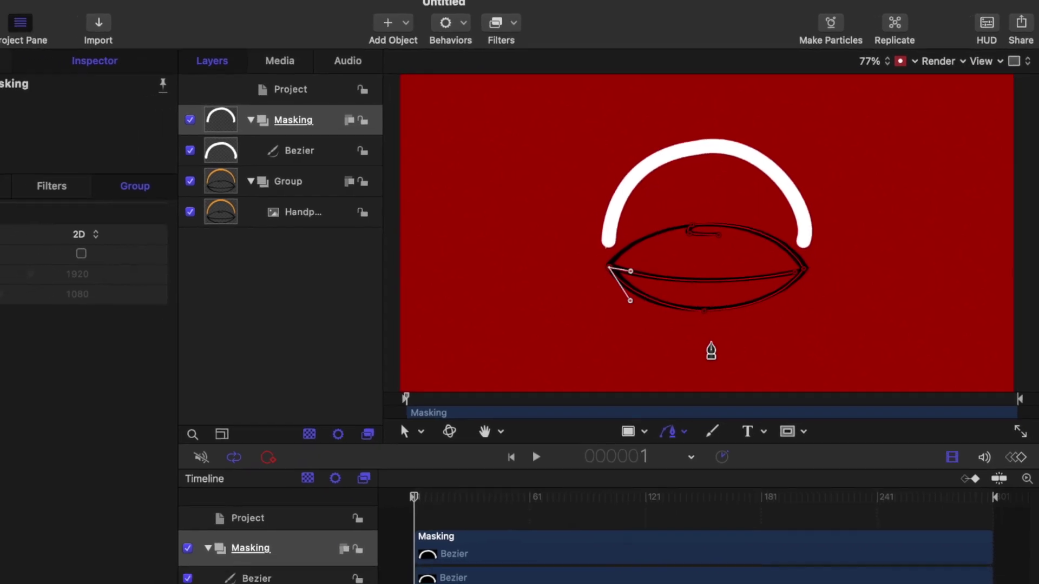
{"action": "key", "text": "Return"}
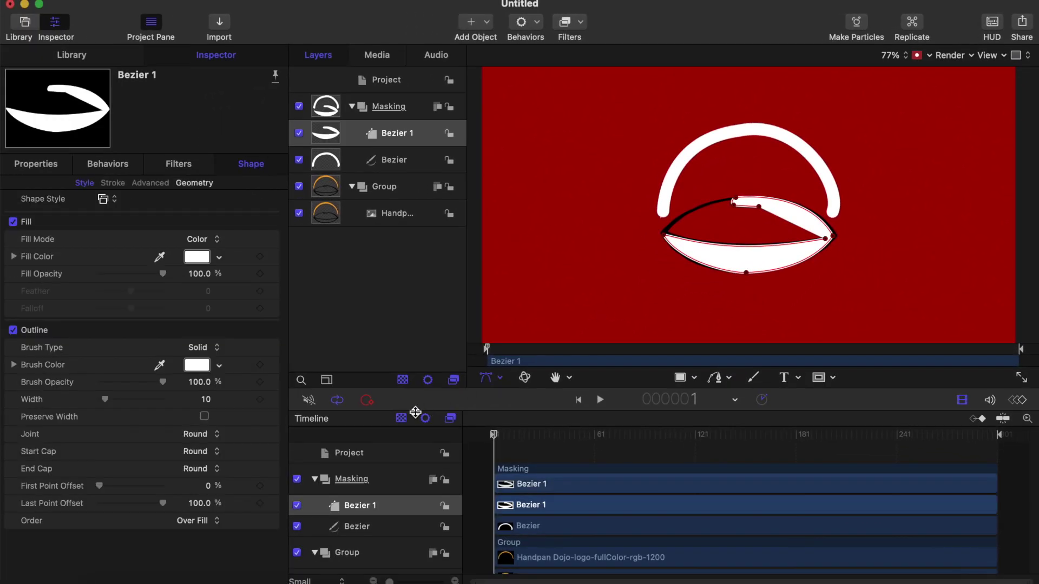
Step: Remove Bezier 1's fill and widen its outline to 60, then reduce it to 34 after checking first and last frames
{"action": "left_click", "coordinate": [13, 222]}
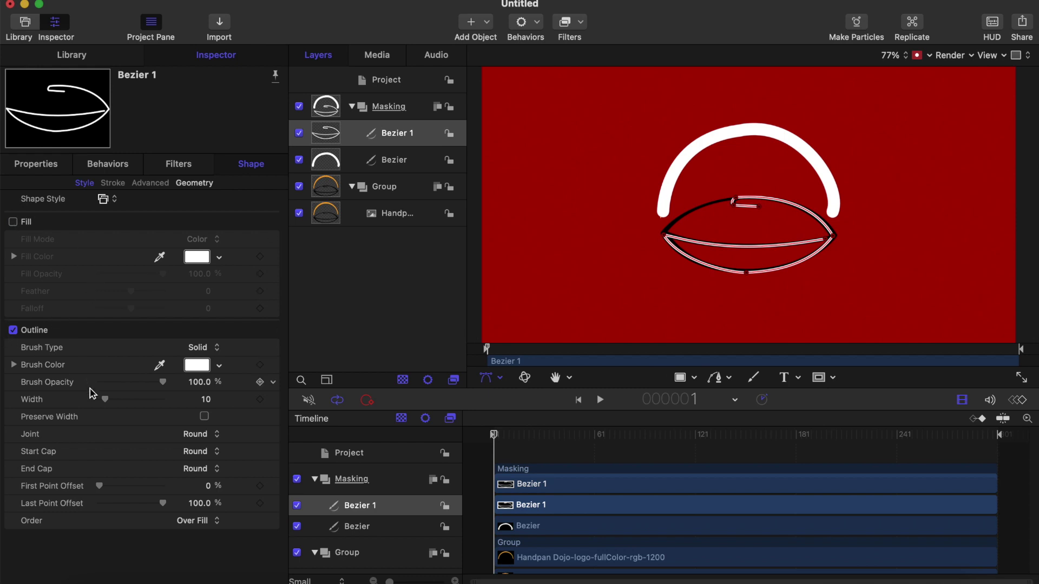
{"action": "left_click", "coordinate": [105, 400]}
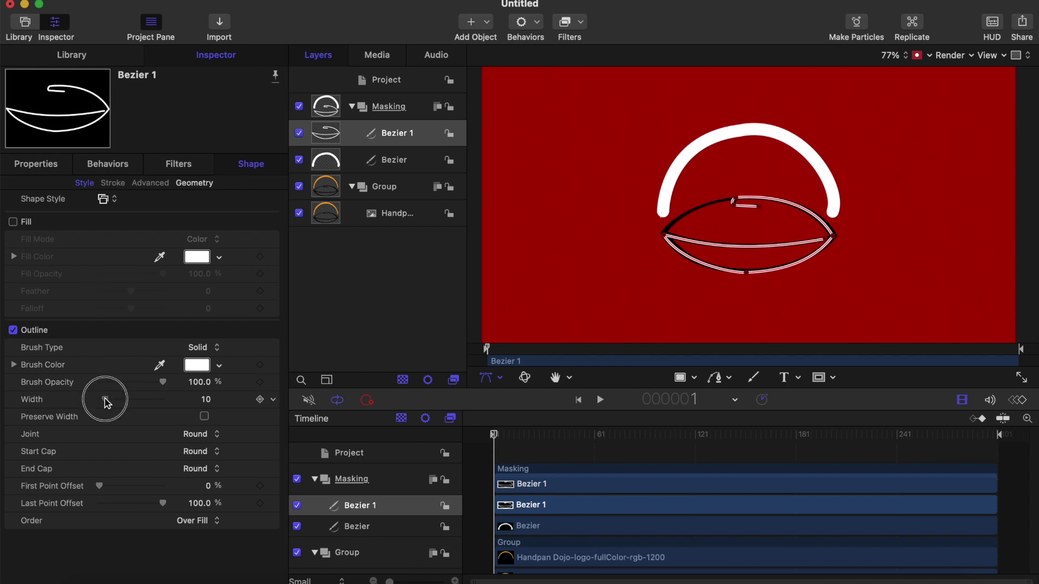
{"action": "mouse_move", "coordinate": [105, 400]}
{"action": "left_mouse_down"}
{"action": "mouse_move", "coordinate": [138, 404]}
{"action": "mouse_move", "coordinate": [124, 409]}
{"action": "left_mouse_up"}
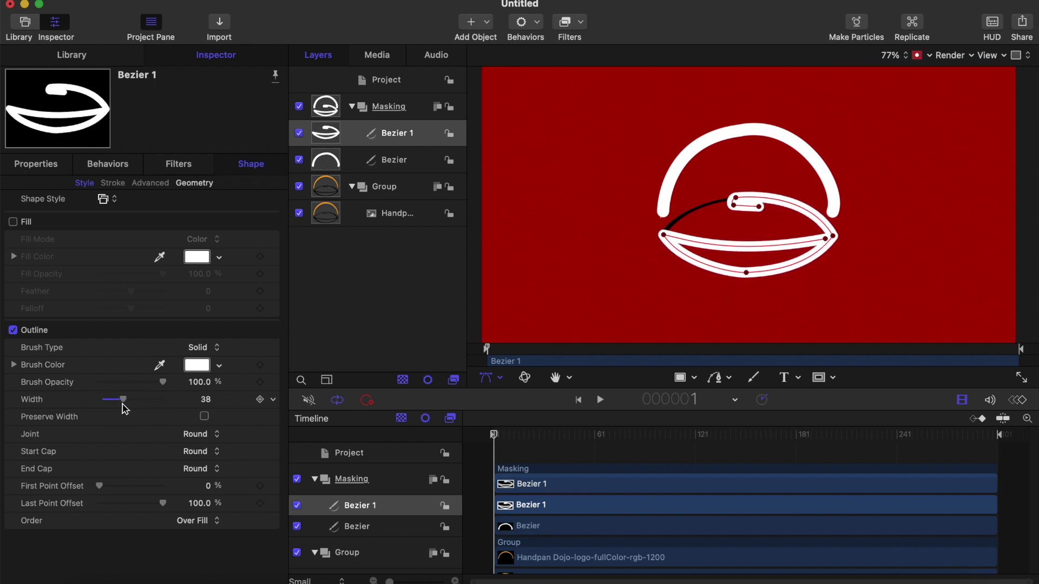
{"action": "key", "text": "End"}
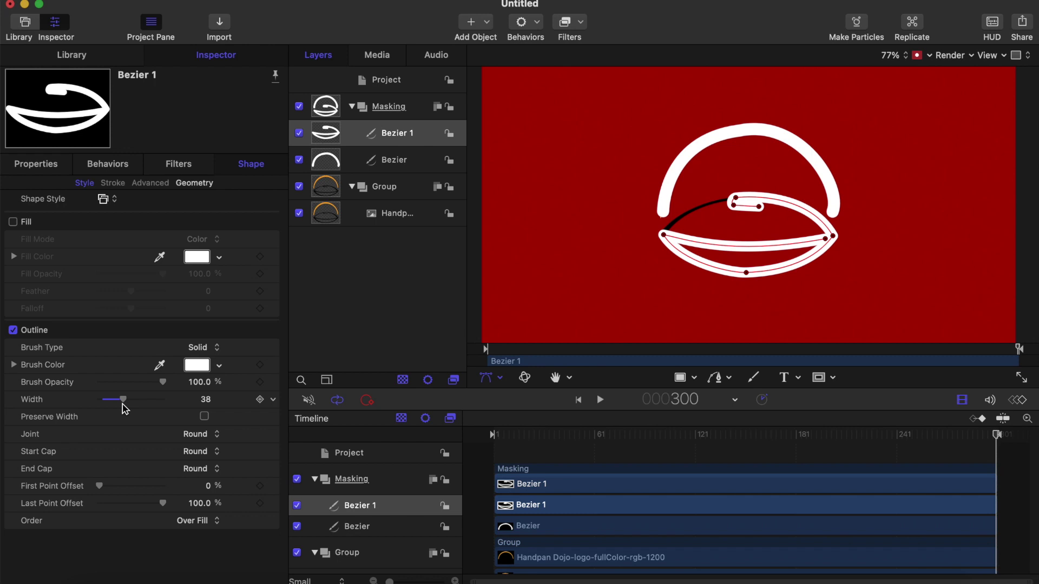
{"action": "key", "text": "Home"}
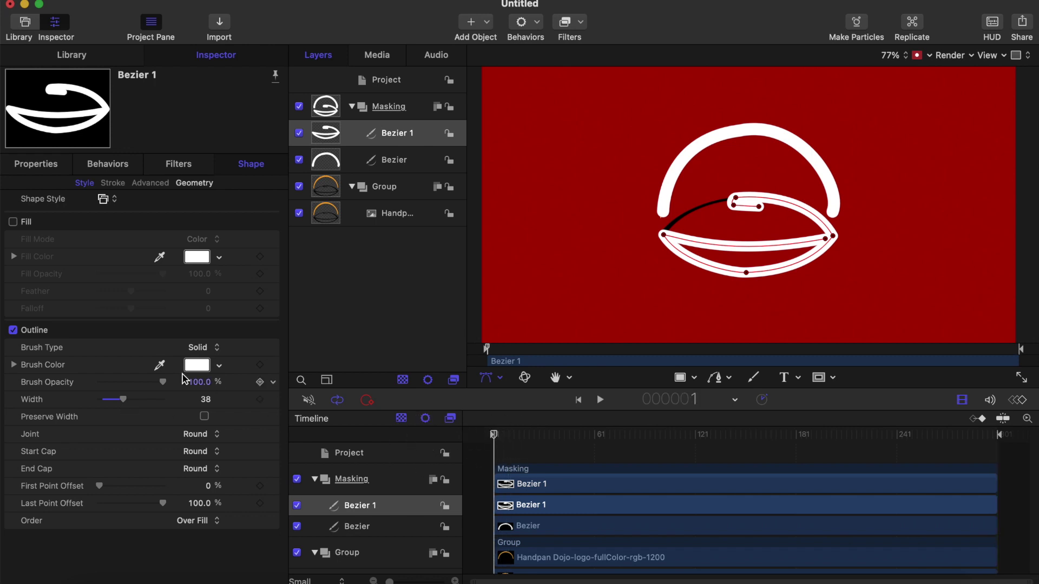
{"action": "mouse_move", "coordinate": [206, 400]}
{"action": "left_mouse_down"}
{"action": "mouse_move", "coordinate": [195, 400]}
{"action": "mouse_move", "coordinate": [209, 400]}
{"action": "left_mouse_up"}
{"action": "type", "text": "34"}
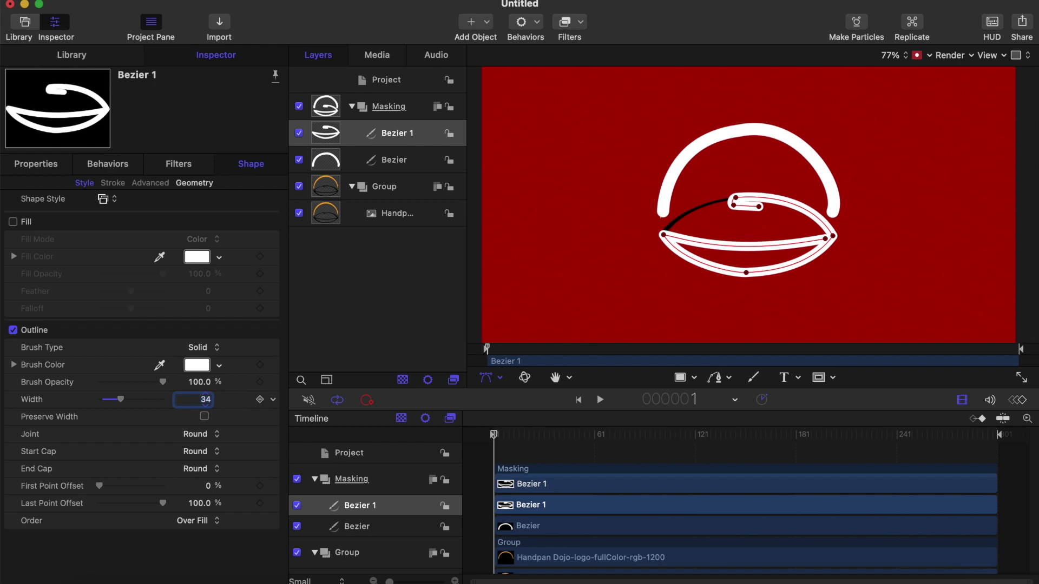
{"action": "left_click", "coordinate": [398, 106]}
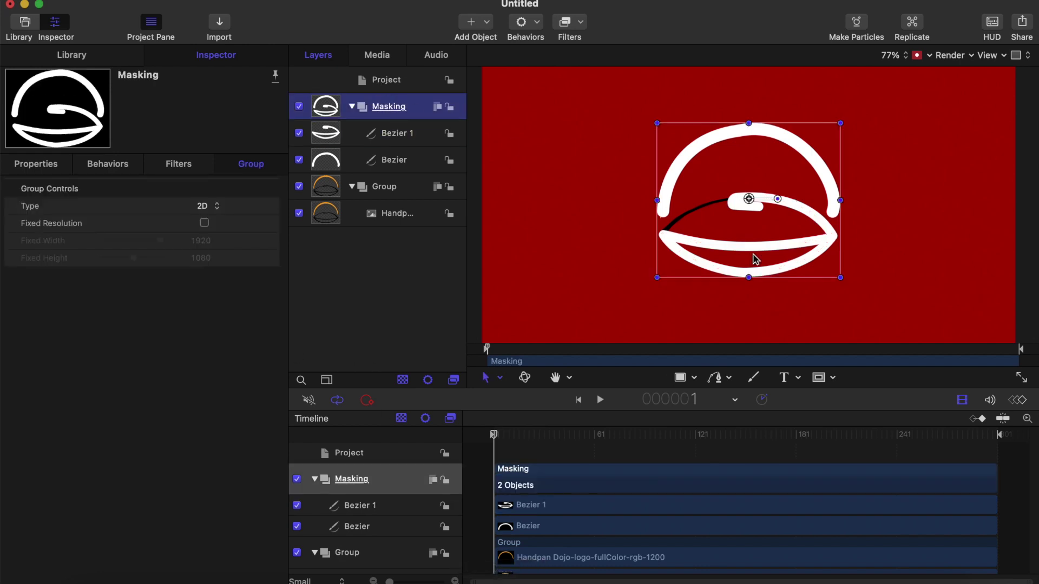
Step: Draw Bezier 2 from a top point to a lower-left point, bending it along the logo's left curve
{"action": "left_click", "coordinate": [723, 377]}
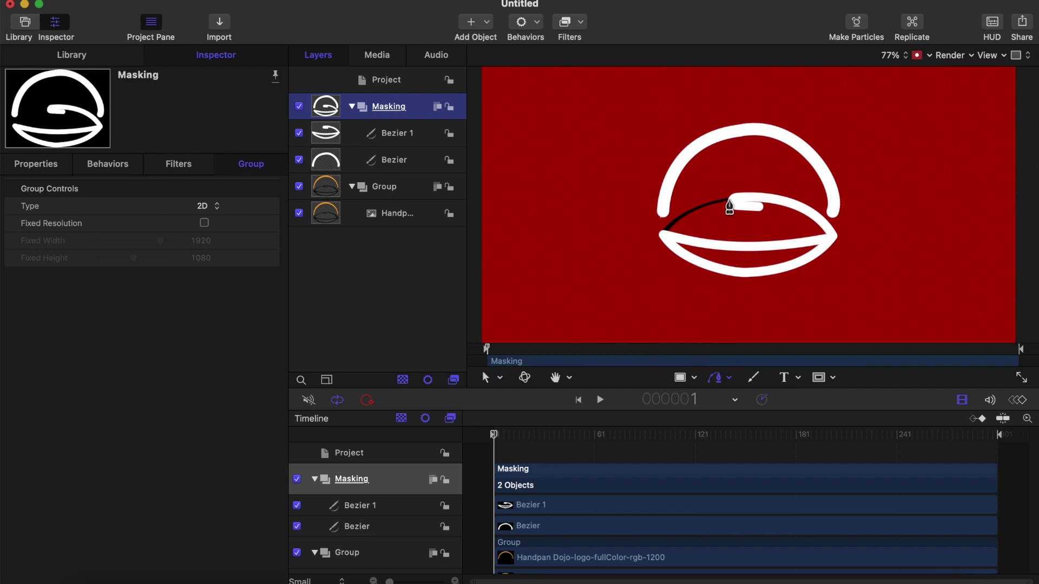
{"action": "left_click", "coordinate": [729, 201]}
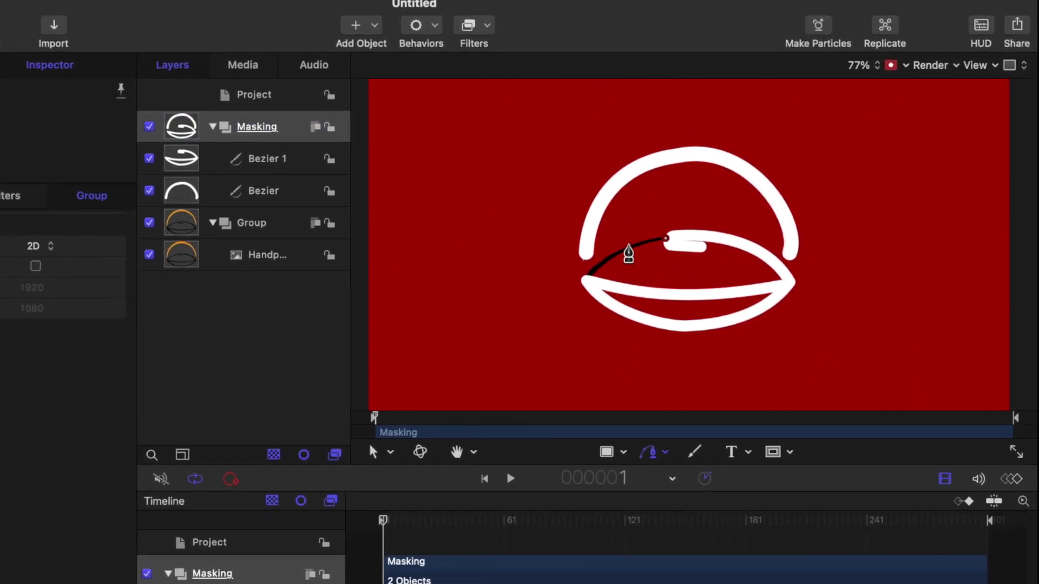
{"action": "left_click", "coordinate": [588, 281]}
{"action": "mouse_move", "coordinate": [588, 280]}
{"action": "left_mouse_down"}
{"action": "mouse_move", "coordinate": [590, 310]}
{"action": "mouse_move", "coordinate": [576, 307]}
{"action": "left_mouse_up"}
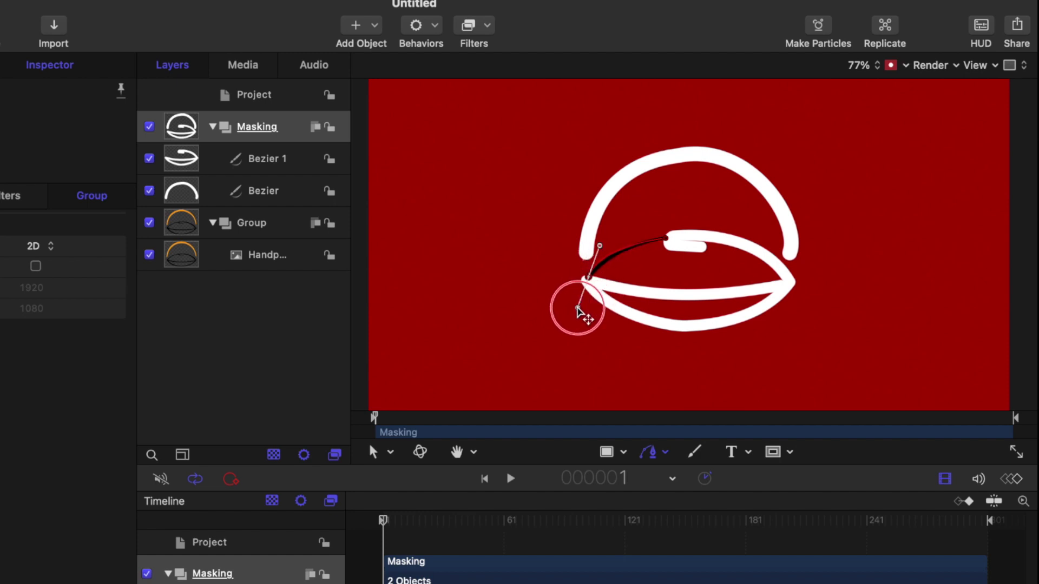
{"action": "mouse_move", "coordinate": [598, 243]}
{"action": "left_mouse_down"}
{"action": "mouse_move", "coordinate": [630, 230]}
{"action": "mouse_move", "coordinate": [622, 238]}
{"action": "left_mouse_up"}
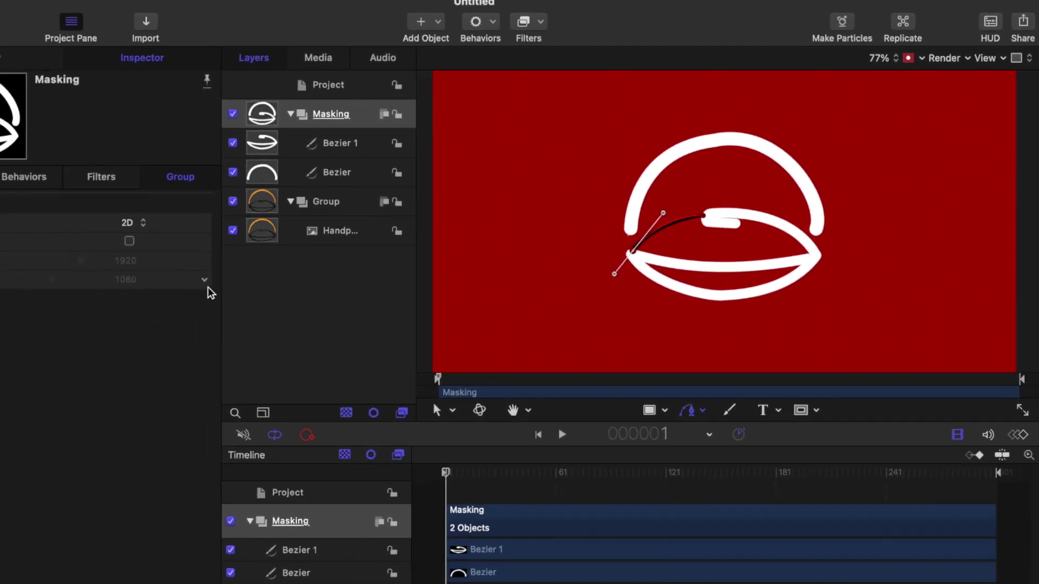
{"action": "key", "text": "Return"}
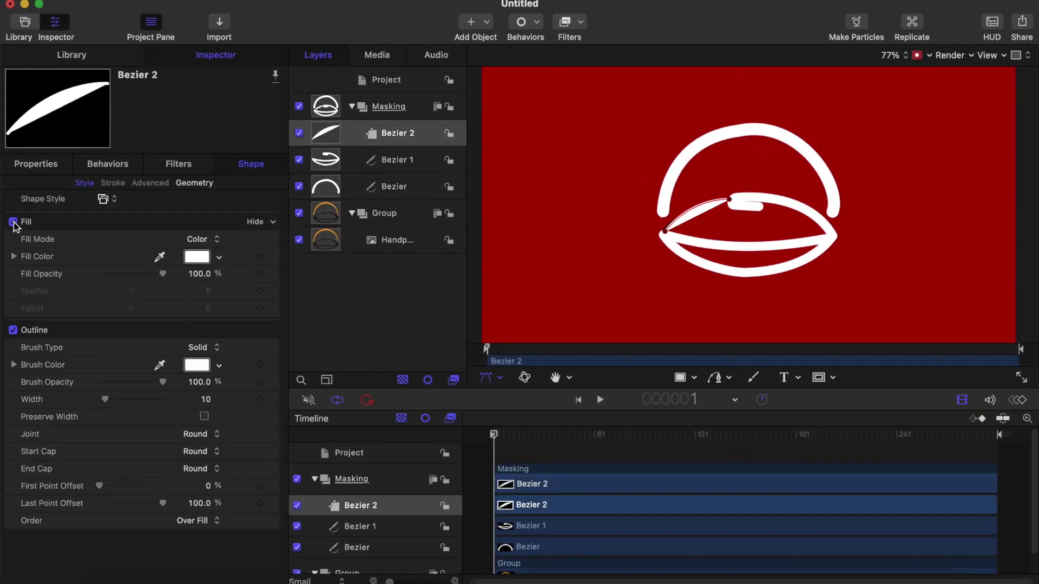
Step: Turn off Bezier 2's fill and widen its white outline to 34
{"action": "left_click", "coordinate": [13, 222]}
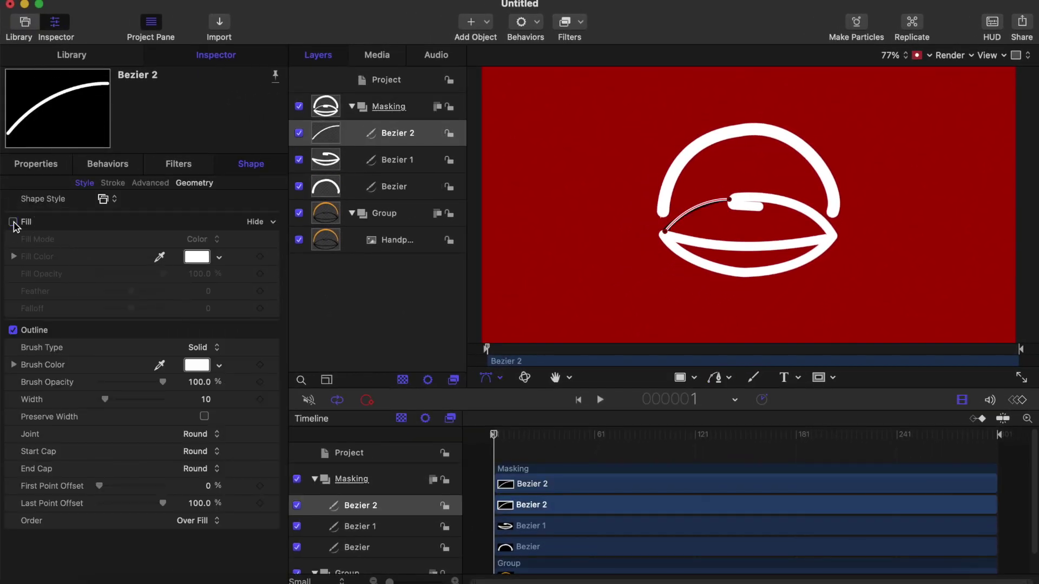
{"action": "left_click_drag", "start_coordinate": [105, 405], "coordinate": [121, 408]}
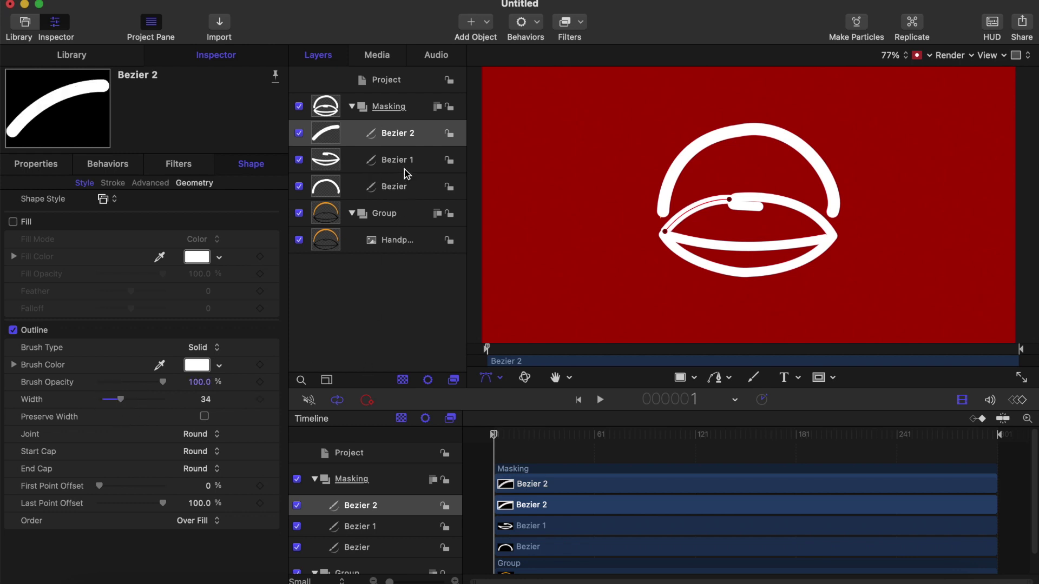
{"action": "left_click", "coordinate": [396, 213]}
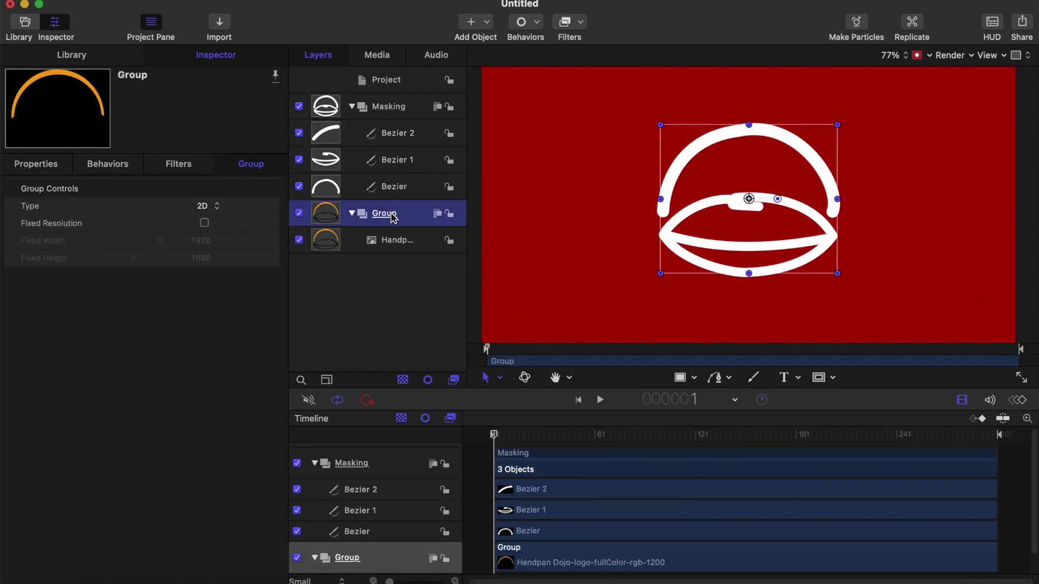
Step: Add an image mask to the Handpan logo layer with the Masking group as its source
{"action": "left_click", "coordinate": [401, 241]}
{"action": "right_click", "coordinate": [403, 244]}
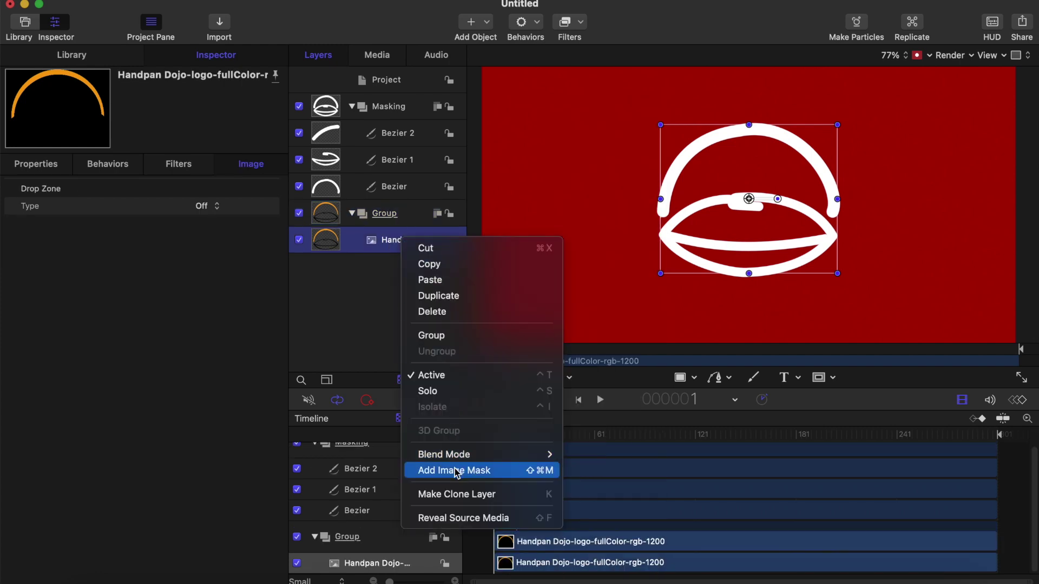
{"action": "left_click", "coordinate": [455, 470]}
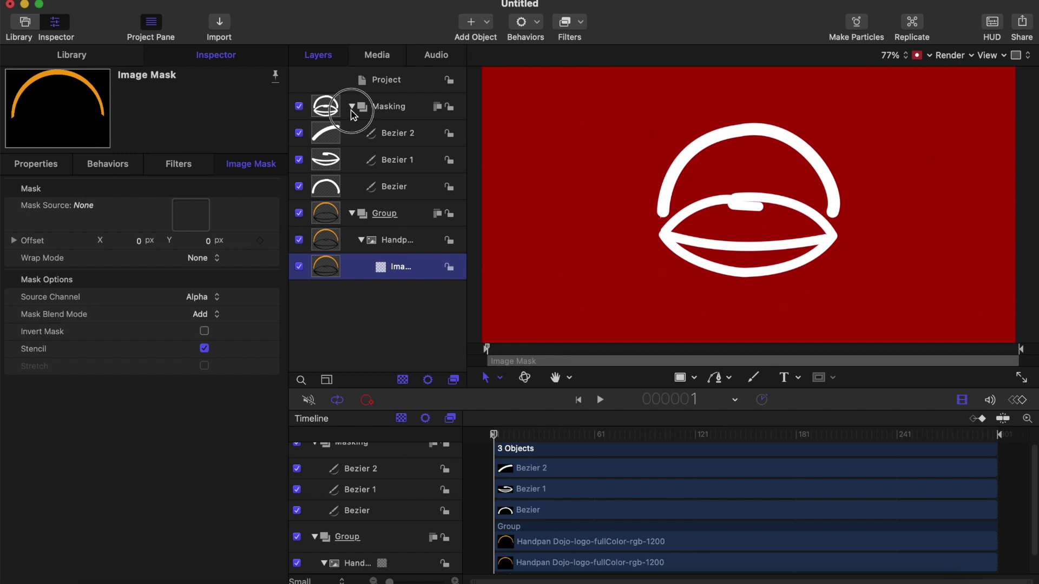
{"action": "left_click", "coordinate": [351, 106]}
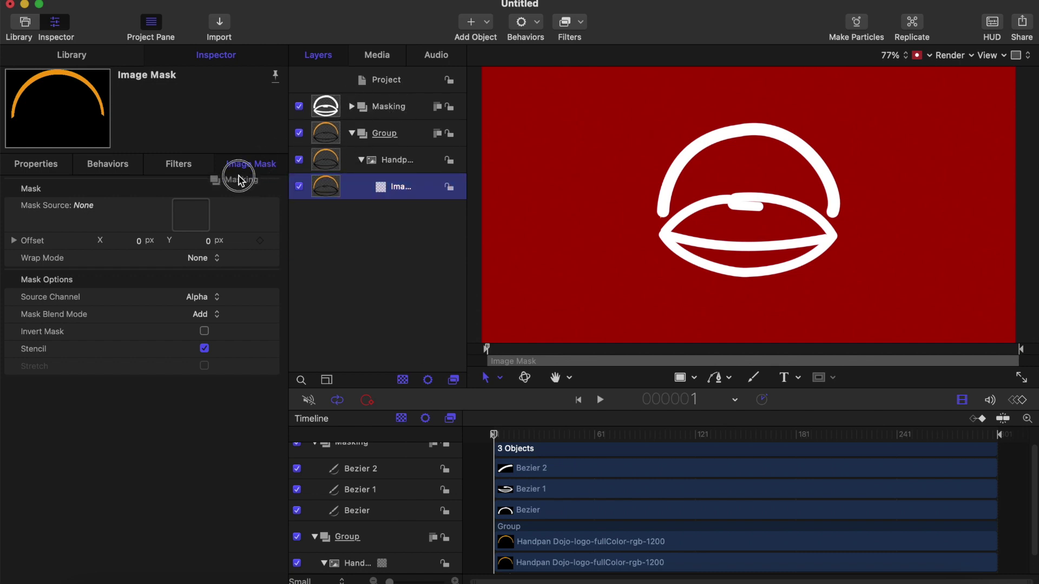
{"action": "left_click_drag", "start_coordinate": [388, 105], "coordinate": [200, 219]}
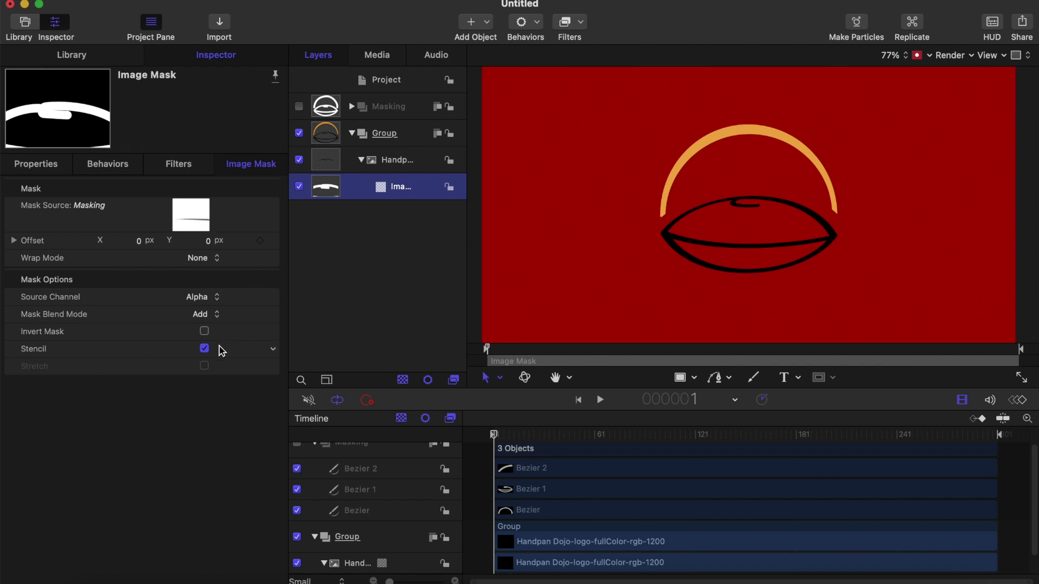
Step: Try Invert Mask and turn it back off, hide the Masking group, and preview the animation
{"action": "left_click", "coordinate": [299, 107]}
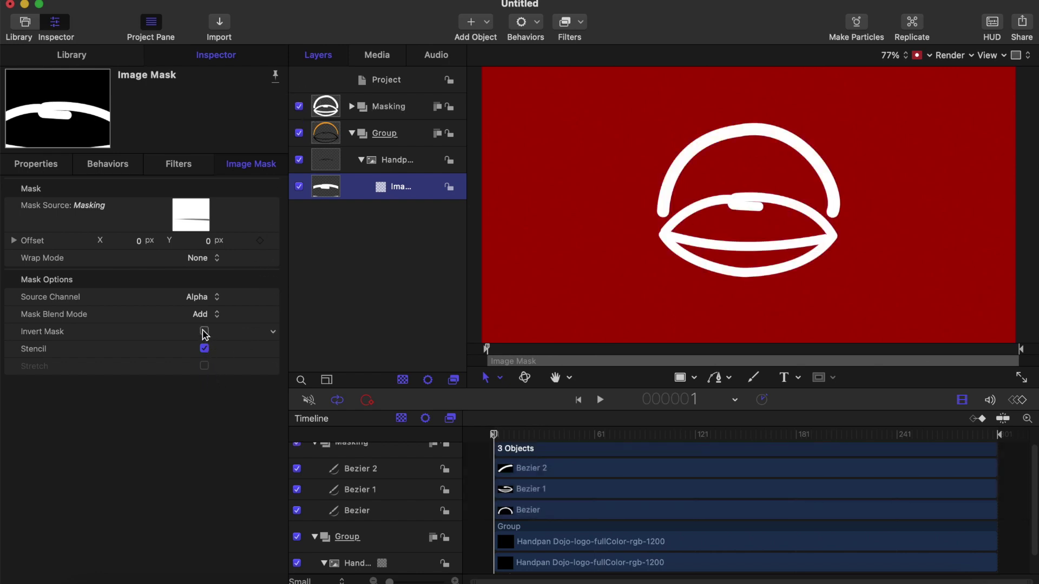
{"action": "left_click", "coordinate": [204, 331]}
{"action": "left_click", "coordinate": [204, 331]}
{"action": "left_click", "coordinate": [299, 108]}
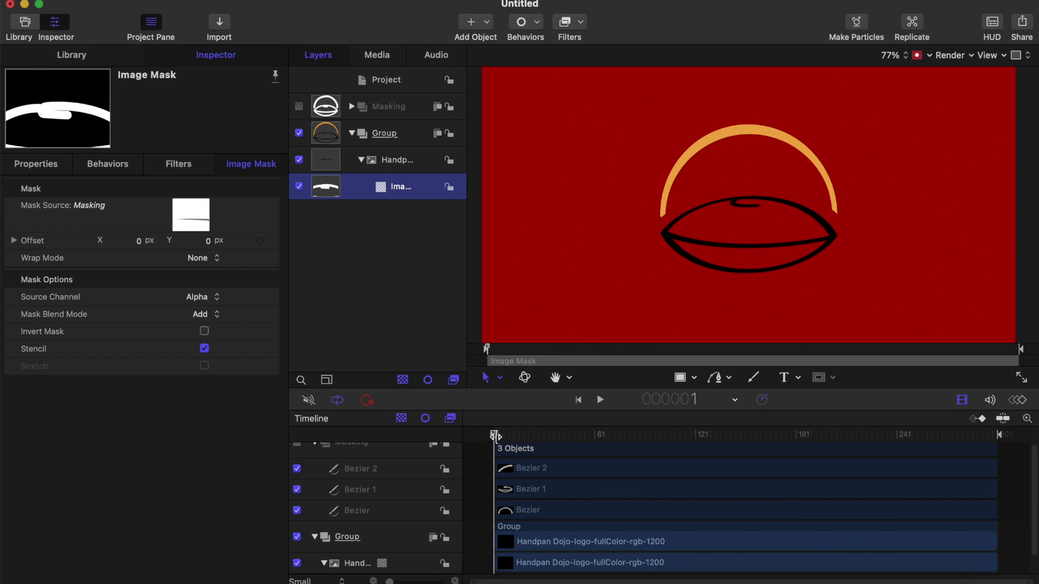
{"action": "left_click_drag", "start_coordinate": [493, 434], "coordinate": [484, 438]}
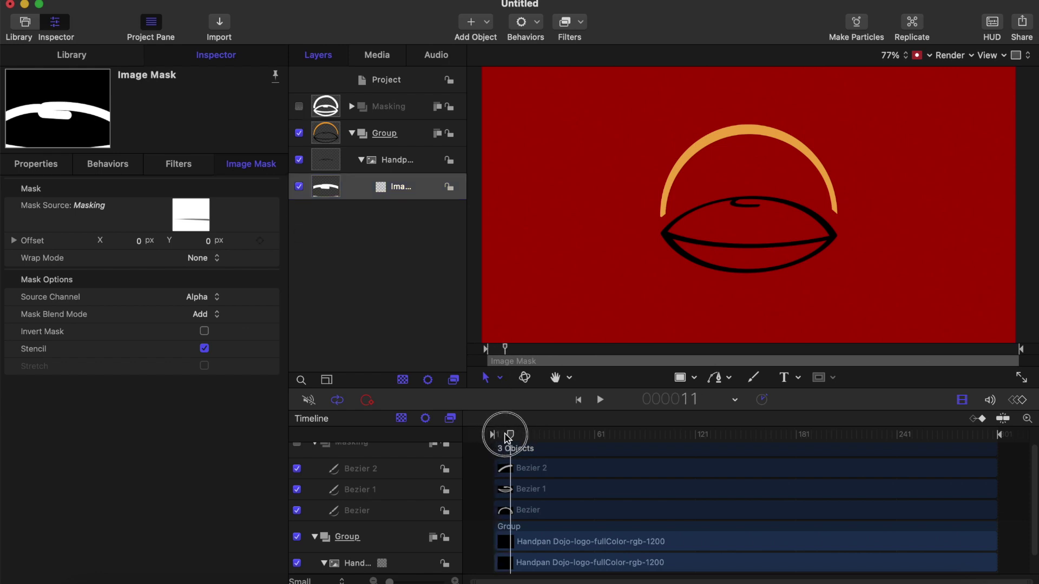
Step: Expand Masking and shorten the Last Point Offset of Bezier 2 and the arc stroke
{"action": "left_click", "coordinate": [352, 106]}
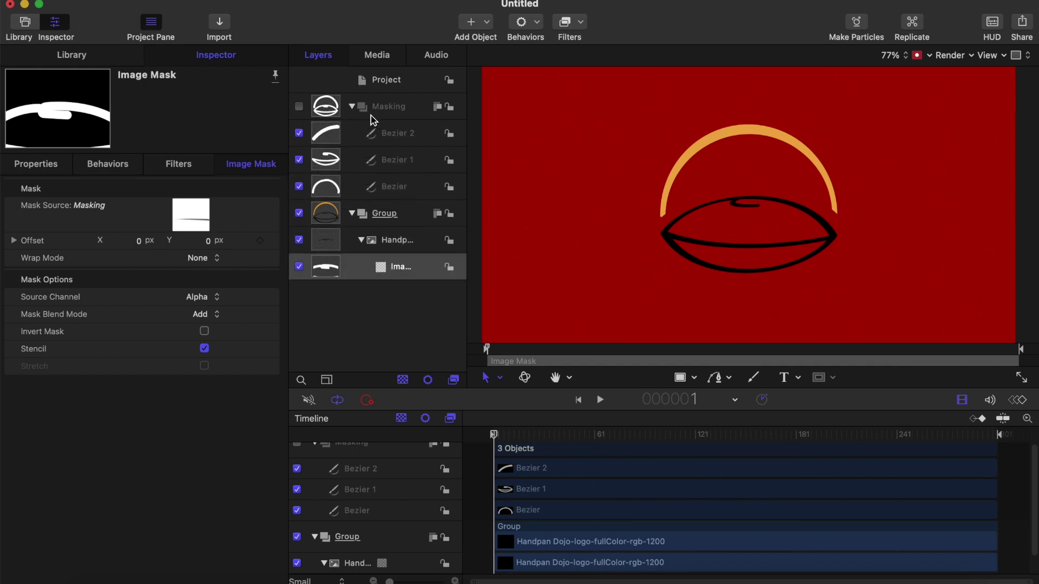
{"action": "left_click", "coordinate": [394, 133]}
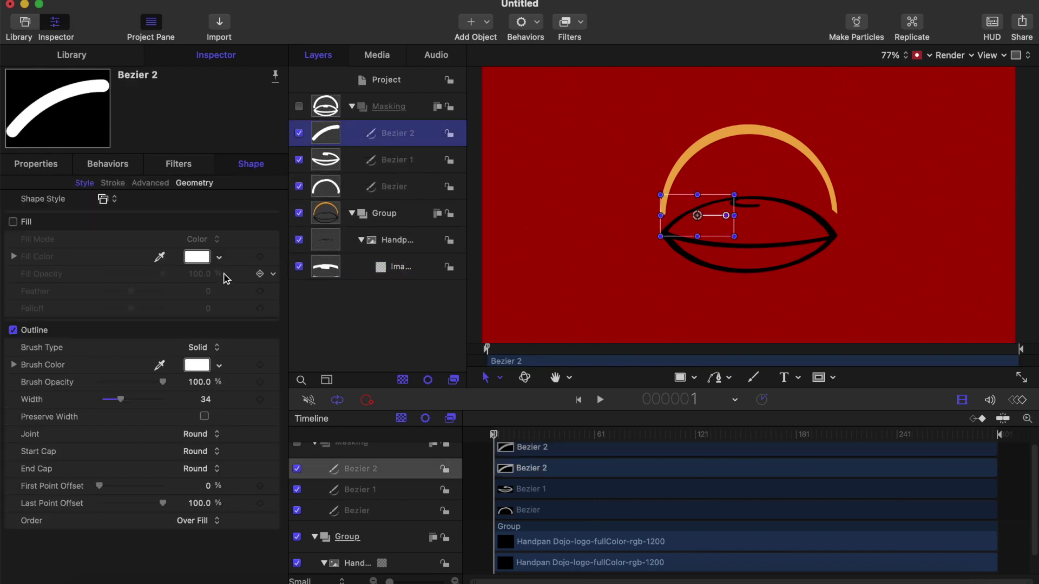
{"action": "mouse_move", "coordinate": [161, 503]}
{"action": "left_mouse_down"}
{"action": "mouse_move", "coordinate": [127, 513]}
{"action": "mouse_move", "coordinate": [205, 513]}
{"action": "left_mouse_up"}
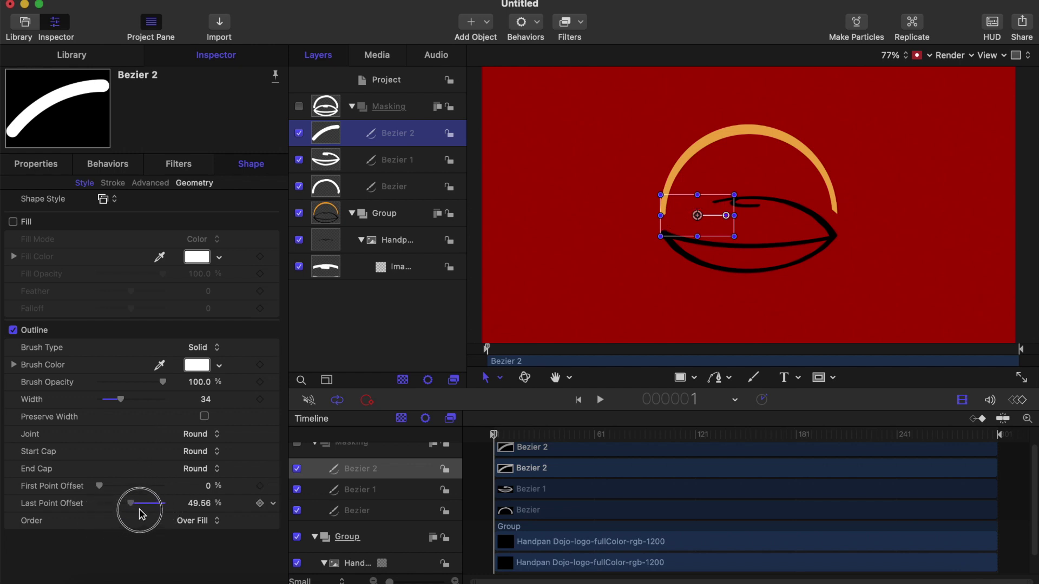
{"action": "left_click", "coordinate": [397, 189]}
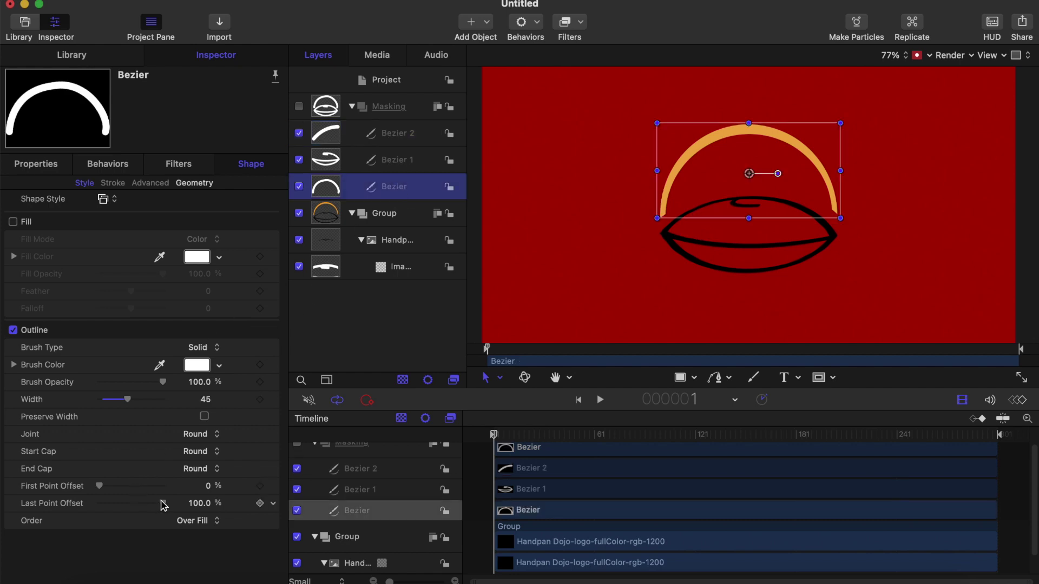
{"action": "mouse_move", "coordinate": [162, 505]}
{"action": "left_mouse_down"}
{"action": "mouse_move", "coordinate": [104, 514]}
{"action": "mouse_move", "coordinate": [139, 476]}
{"action": "mouse_move", "coordinate": [225, 457]}
{"action": "left_mouse_up"}
Step: Draw Bezier 1 only partway, retrim Bezier 2, and leave Bezier 1 at 0.38%
{"action": "left_click", "coordinate": [391, 161]}
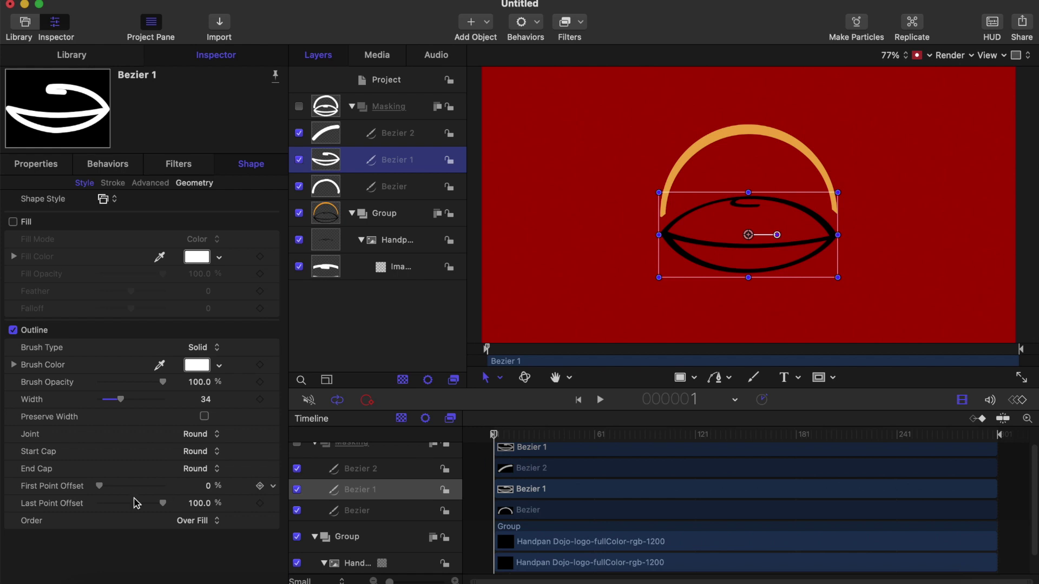
{"action": "left_click_drag", "start_coordinate": [162, 507], "coordinate": [96, 511]}
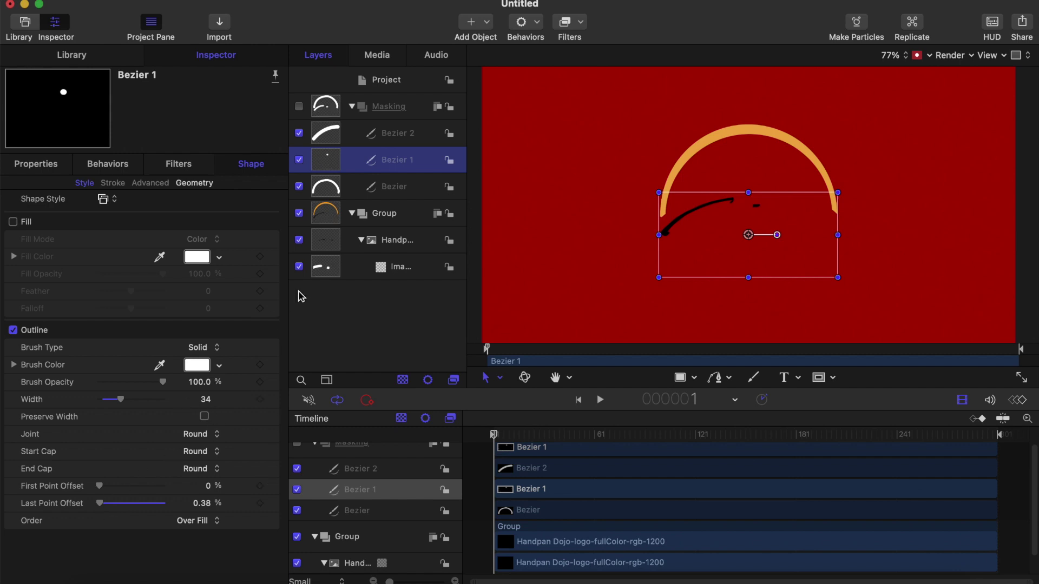
{"action": "left_click", "coordinate": [385, 139]}
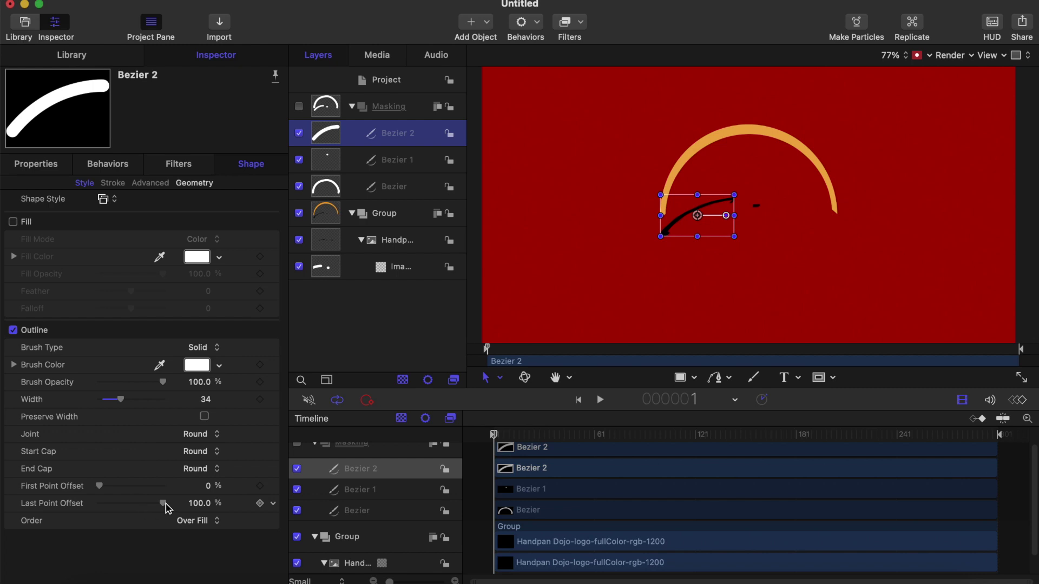
{"action": "mouse_move", "coordinate": [163, 503]}
{"action": "left_mouse_down"}
{"action": "mouse_move", "coordinate": [147, 509]}
{"action": "mouse_move", "coordinate": [161, 509]}
{"action": "left_mouse_up"}
{"action": "left_click", "coordinate": [399, 214]}
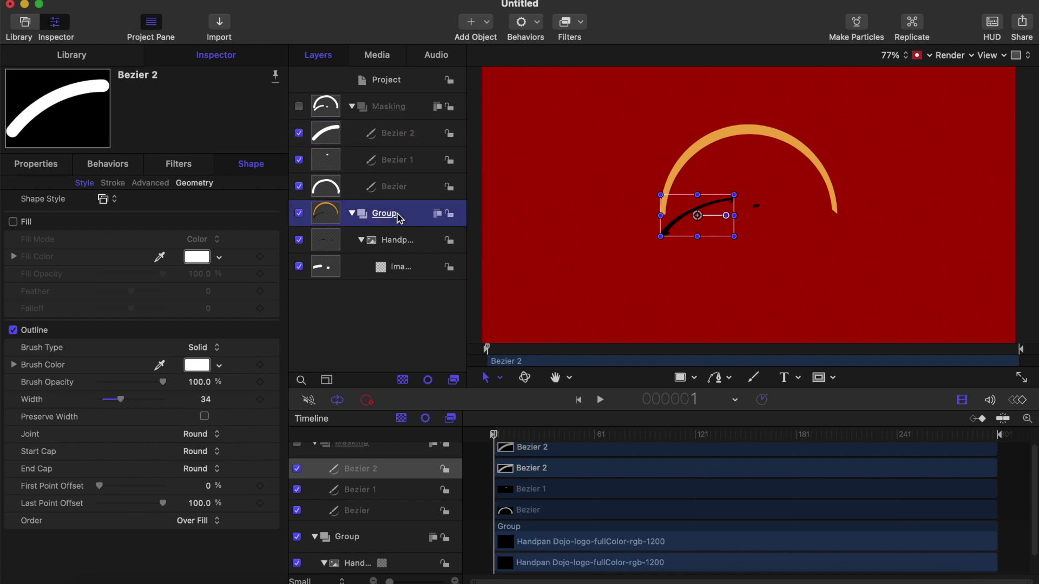
{"action": "left_click", "coordinate": [396, 187]}
{"action": "left_click", "coordinate": [399, 162]}
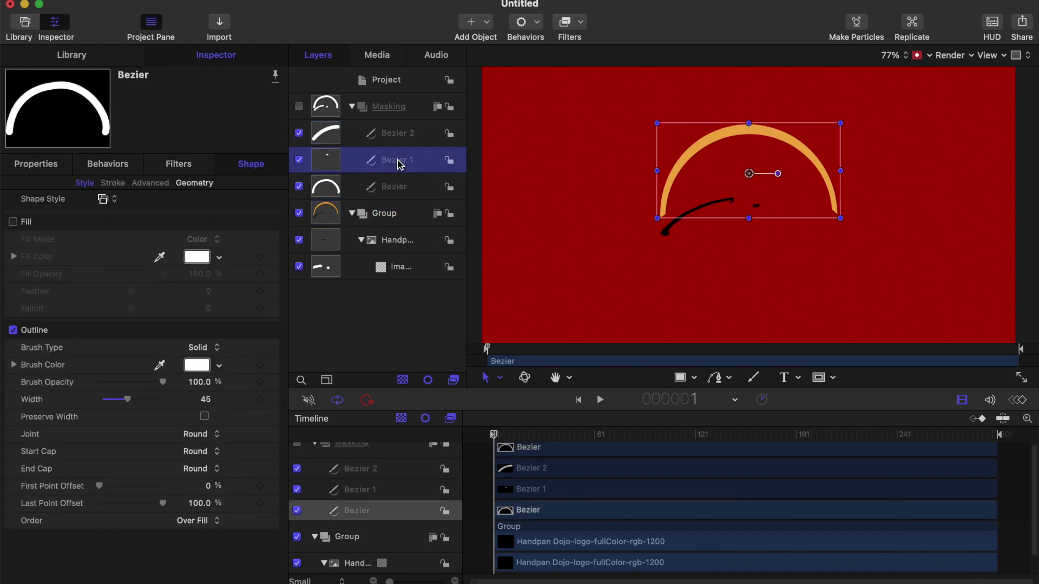
{"action": "left_click", "coordinate": [494, 435]}
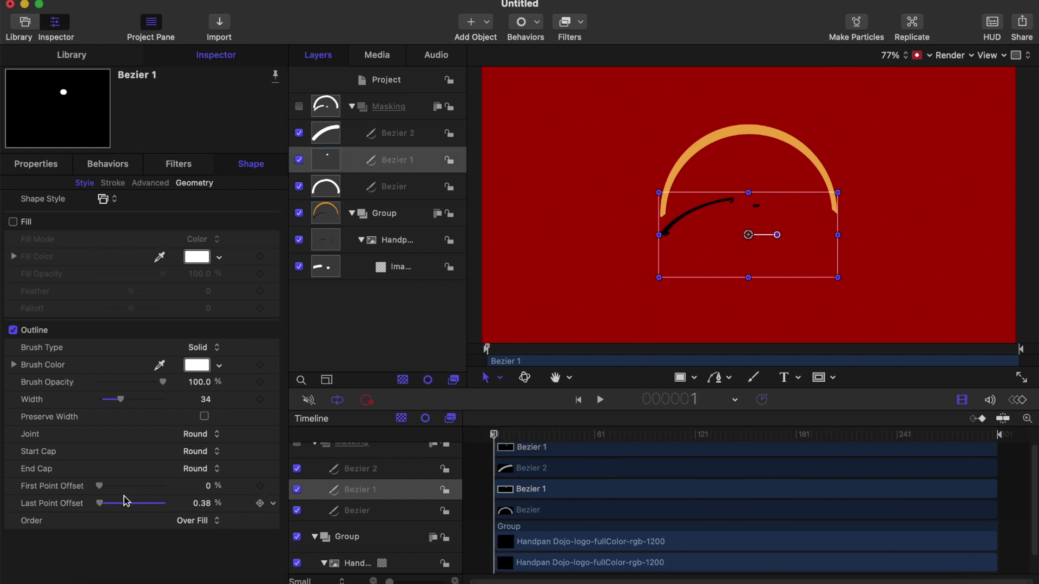
Step: Keyframe Bezier 1's Last Point Offset at 0% on frame 1 and 10.88% at frame 15
{"action": "left_click_drag", "start_coordinate": [103, 508], "coordinate": [82, 509]}
{"action": "left_click", "coordinate": [260, 503]}
{"action": "key", "text": "Right"}
{"action": "key", "text": "Right"}
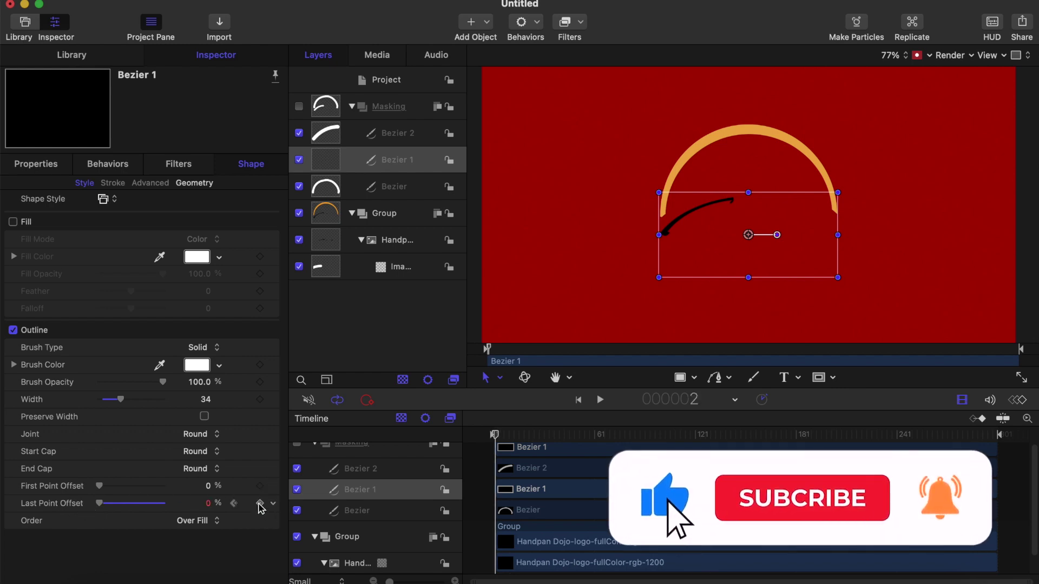
{"action": "key", "text": "Right"}
{"action": "key", "text": "Right"}
{"action": "key", "text": "Right"}
{"action": "key", "text": "Right"}
{"action": "key", "text": "Right"}
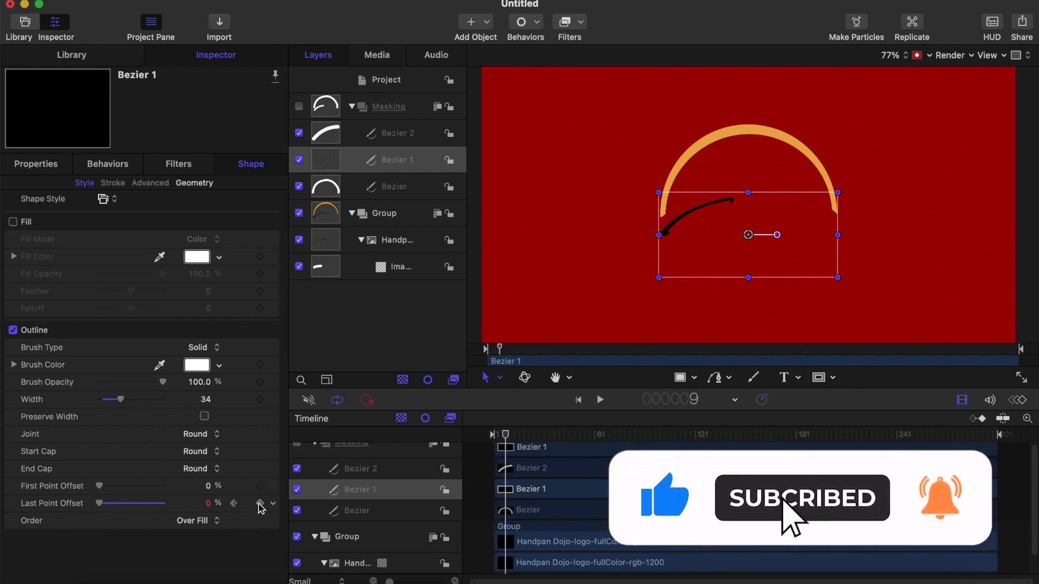
{"action": "key", "text": "Right"}
{"action": "key", "text": "Right"}
{"action": "key", "text": "Right"}
{"action": "key", "text": "Right"}
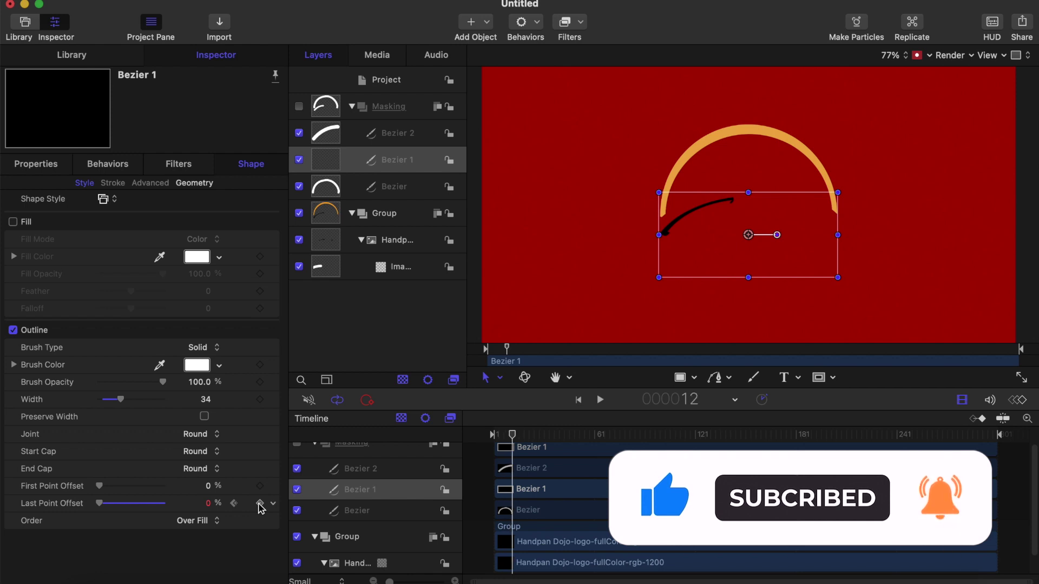
{"action": "key", "text": "Right"}
{"action": "key", "text": "Right"}
{"action": "key", "text": "Right"}
{"action": "key", "text": "Right"}
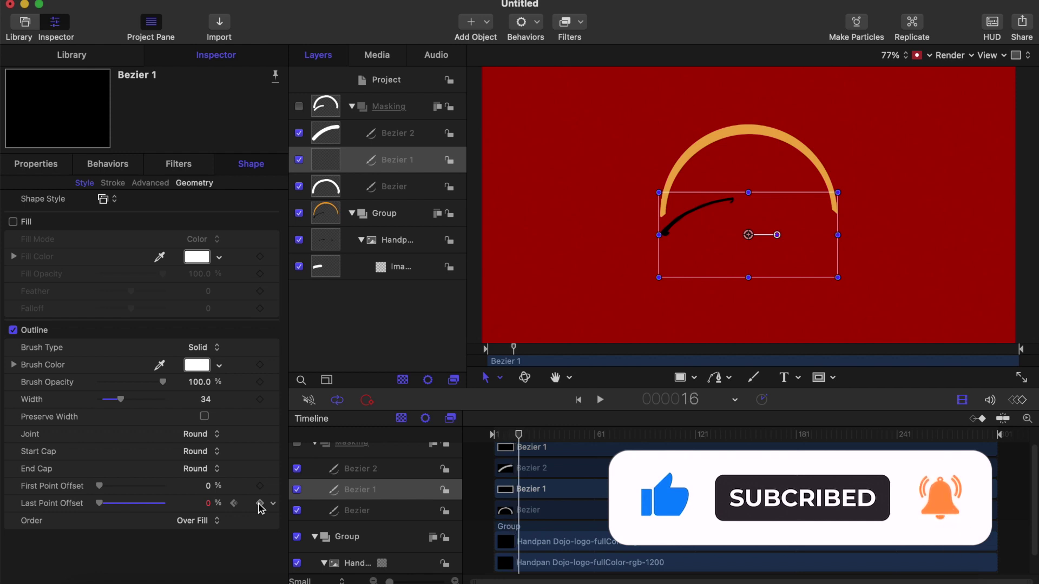
{"action": "key", "text": "Left"}
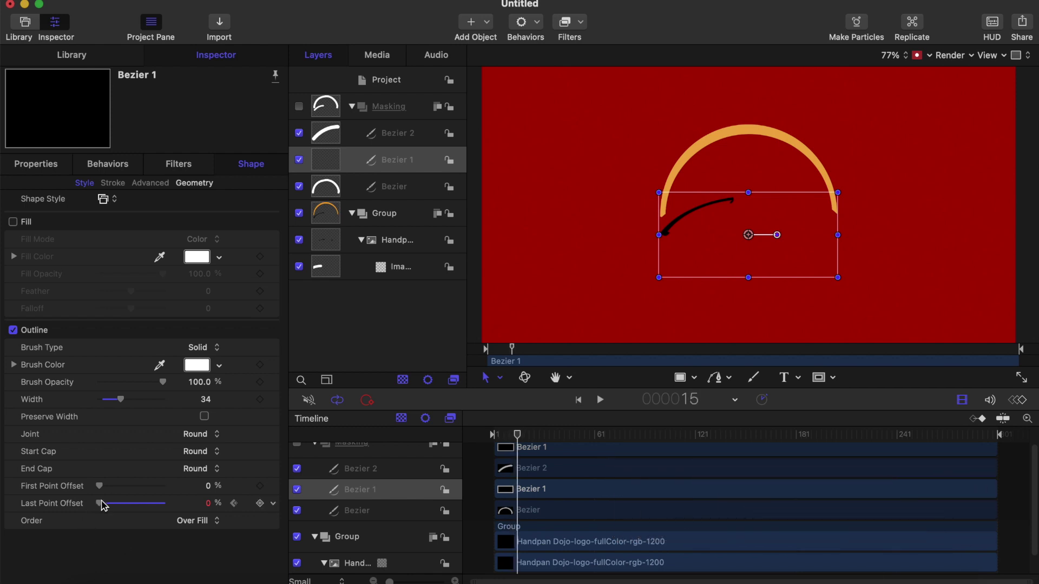
{"action": "left_click_drag", "start_coordinate": [104, 506], "coordinate": [110, 506]}
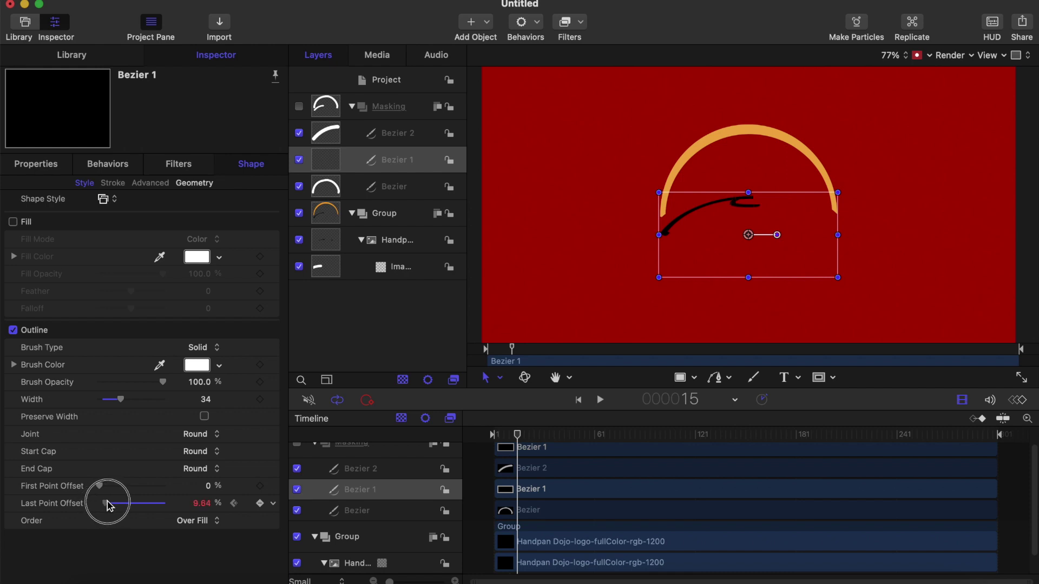
{"action": "left_click_drag", "start_coordinate": [108, 505], "coordinate": [110, 505]}
{"action": "left_click_drag", "start_coordinate": [110, 505], "coordinate": [109, 506]}
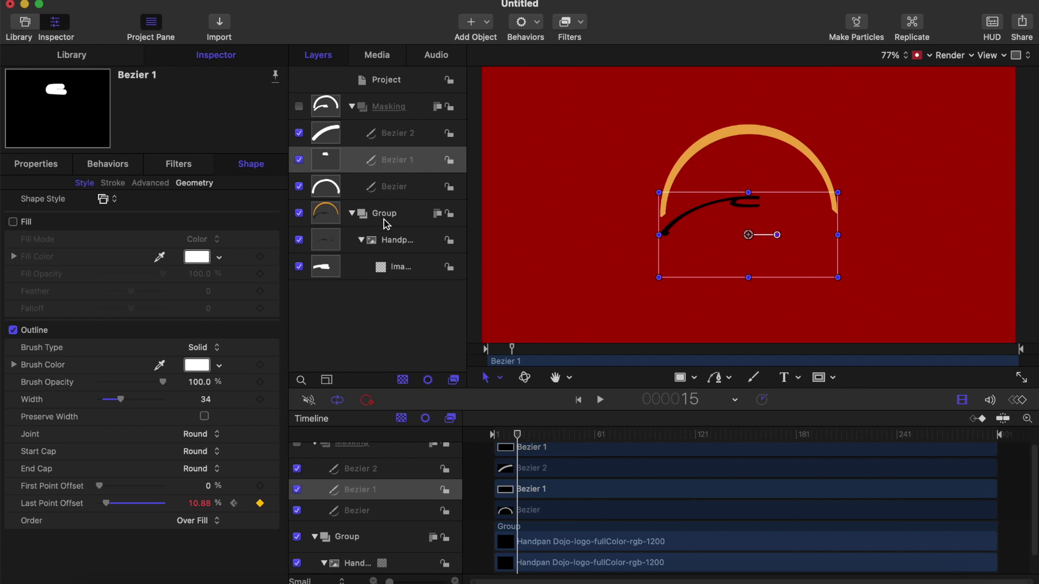
Step: Lower Bezier 2's Last Point Offset to 58.68%, preview playback, then return to frame 15
{"action": "left_click", "coordinate": [395, 134]}
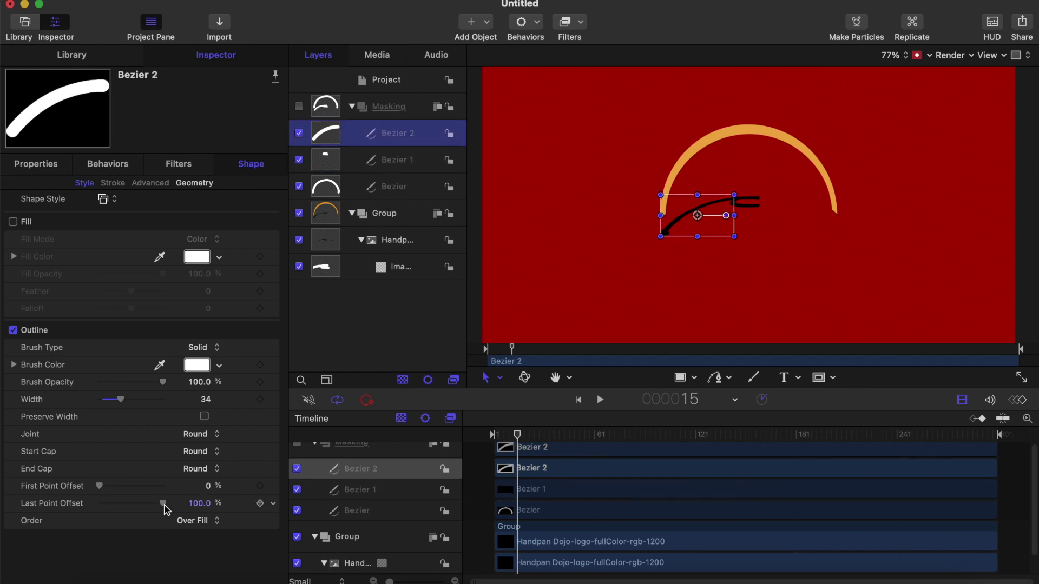
{"action": "mouse_move", "coordinate": [163, 503]}
{"action": "left_mouse_down"}
{"action": "mouse_move", "coordinate": [53, 525]}
{"action": "mouse_move", "coordinate": [165, 510]}
{"action": "mouse_move", "coordinate": [136, 502]}
{"action": "left_mouse_up"}
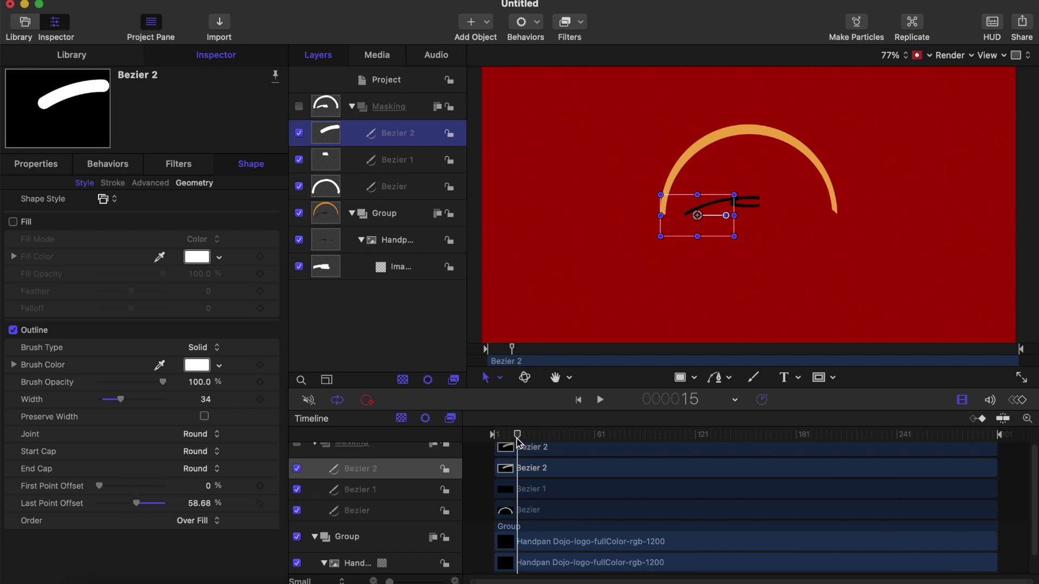
{"action": "mouse_move", "coordinate": [518, 439]}
{"action": "left_mouse_down"}
{"action": "mouse_move", "coordinate": [486, 440]}
{"action": "mouse_move", "coordinate": [524, 440]}
{"action": "left_mouse_up"}
{"action": "key", "text": "space"}
{"action": "key", "text": "space"}
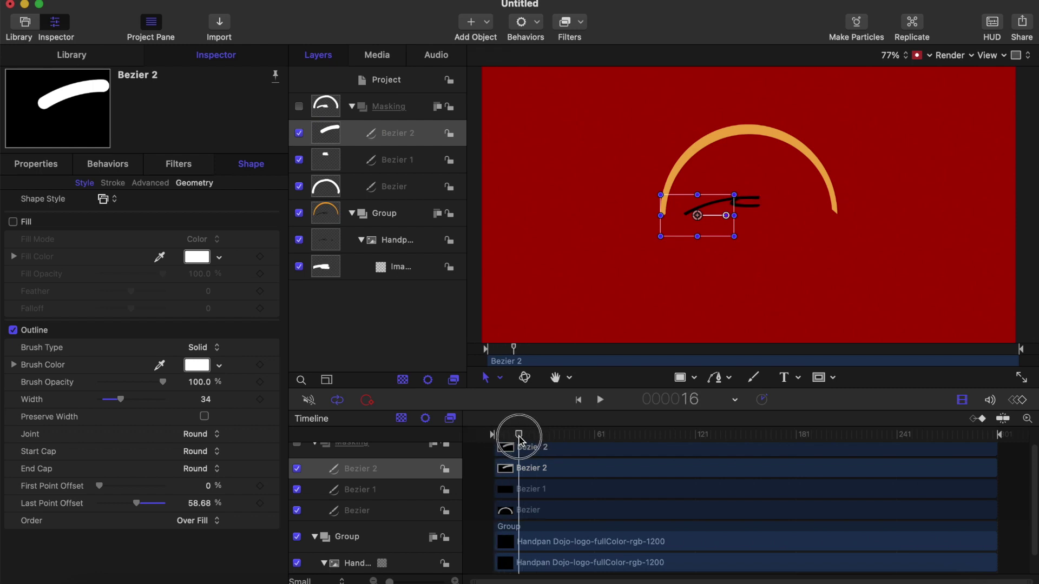
{"action": "left_click_drag", "start_coordinate": [523, 437], "coordinate": [517, 437]}
{"action": "scroll", "coordinate": [578, 523], "scroll_direction": "down", "scroll_amount": 1}
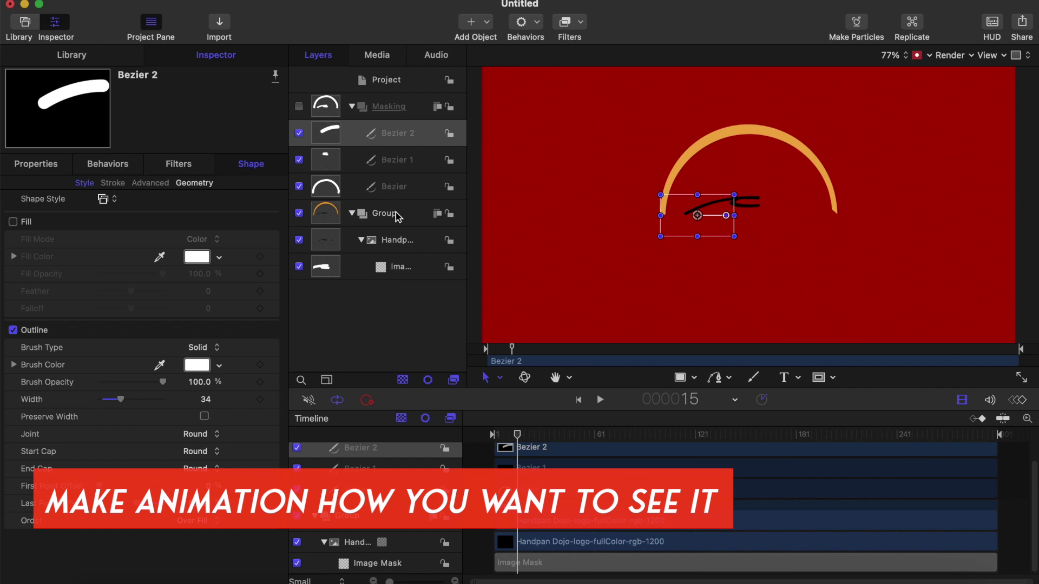
Step: Delete Bezier 1's frame-15 keyframe and keyframe Last Point Offset at 10.27% on frame 20
{"action": "left_click", "coordinate": [389, 213]}
{"action": "left_click", "coordinate": [399, 188]}
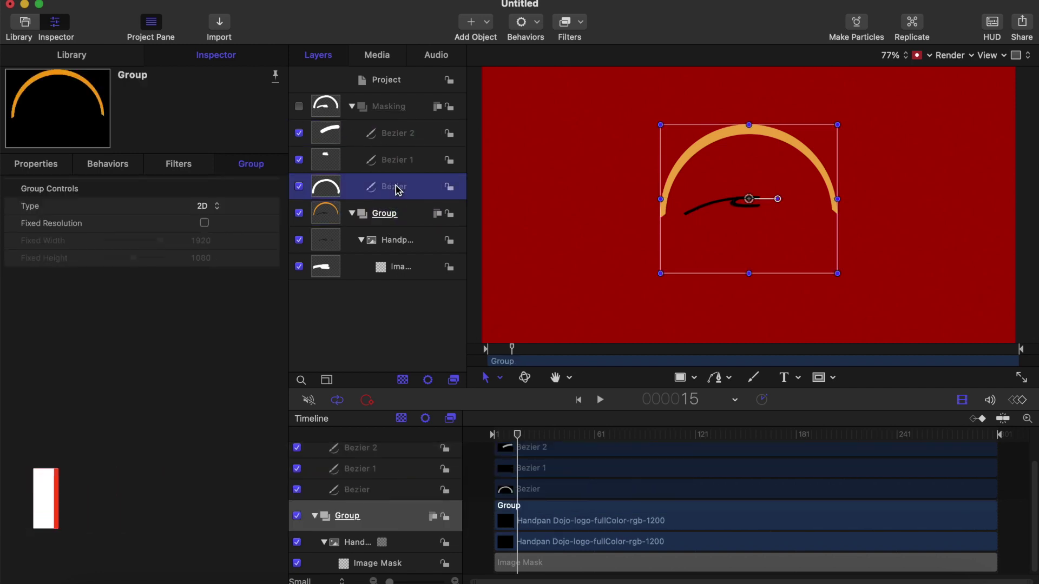
{"action": "left_click", "coordinate": [400, 159]}
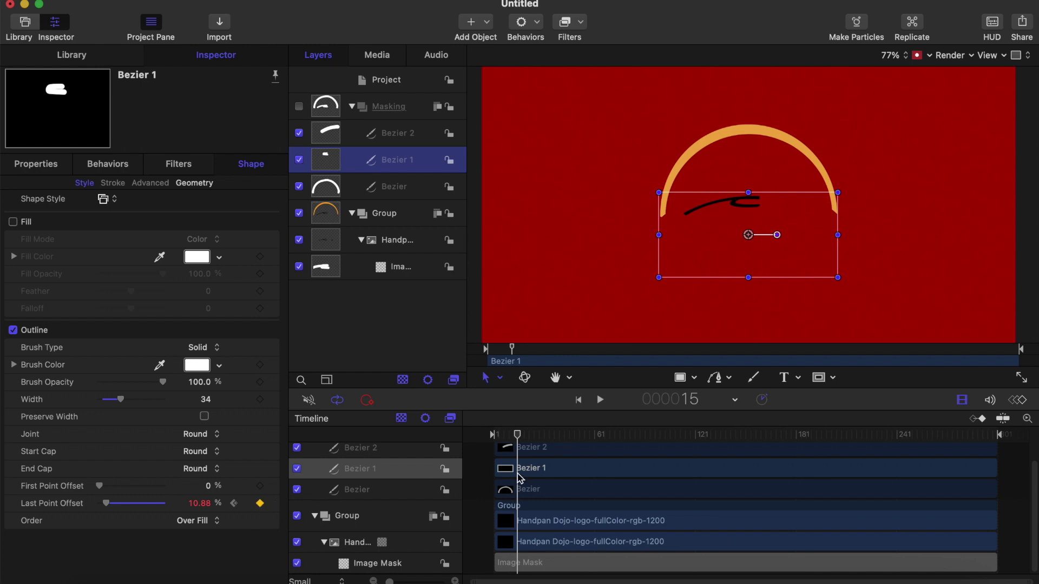
{"action": "left_click", "coordinate": [260, 503]}
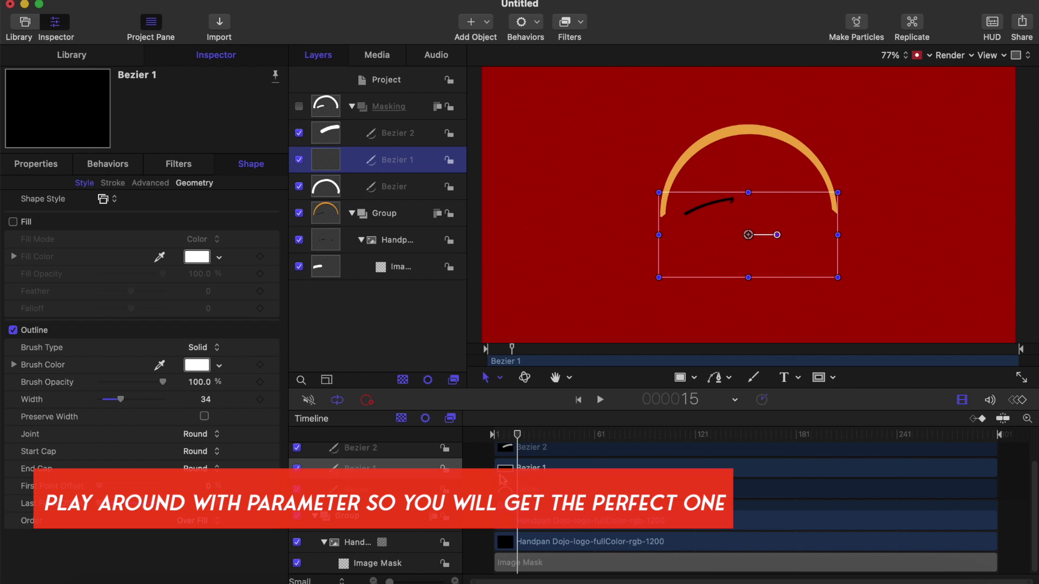
{"action": "left_click_drag", "start_coordinate": [518, 436], "coordinate": [521, 437]}
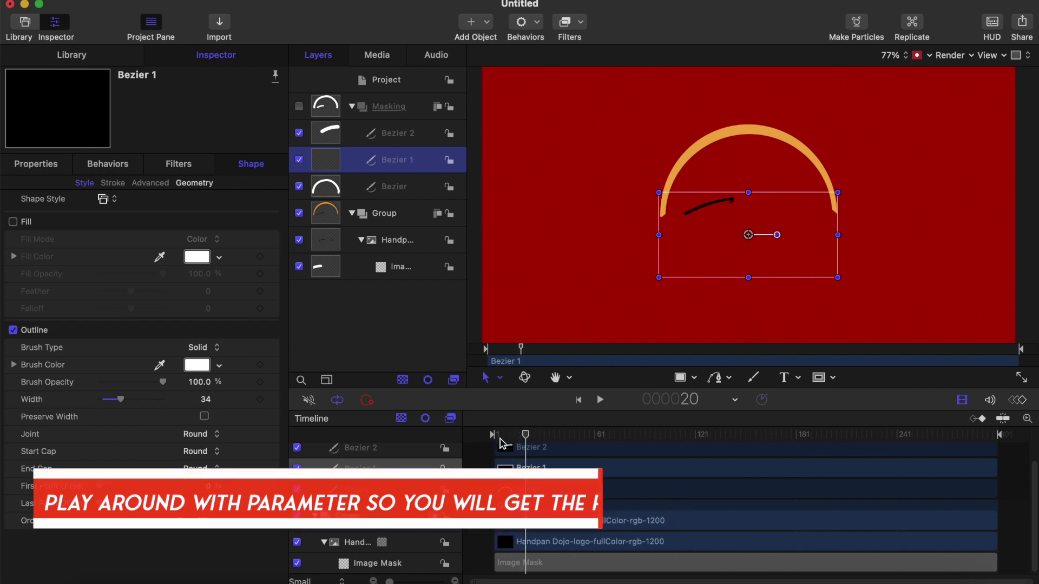
{"action": "left_click_drag", "start_coordinate": [99, 503], "coordinate": [106, 504]}
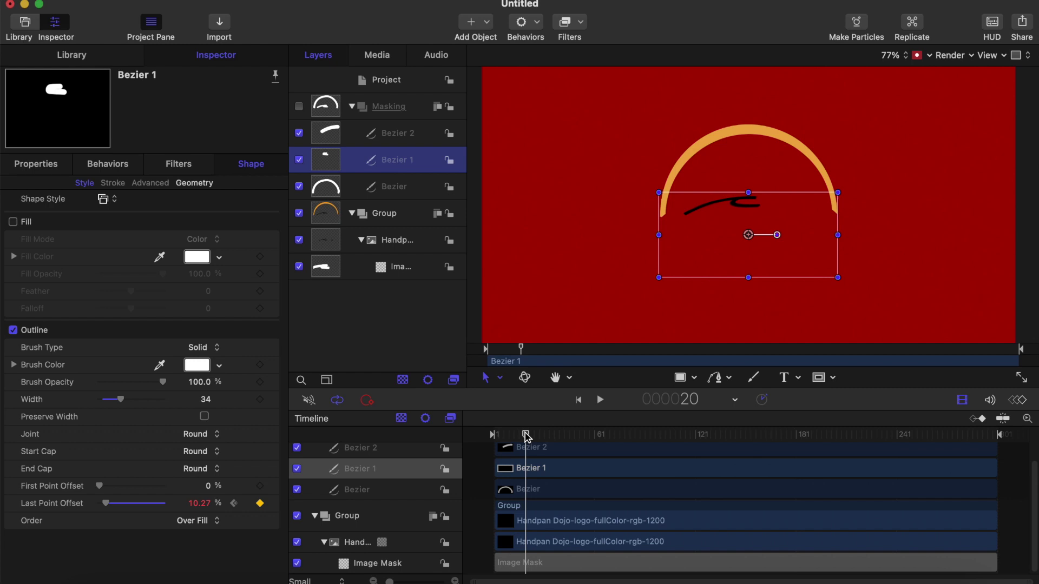
Step: Step to frame 60 and keyframe Bezier 1's Last Point Offset at 66.93%
{"action": "key", "text": "Right"}
{"action": "key", "text": "Right"}
{"action": "key", "text": "Right"}
{"action": "key", "text": "Right"}
{"action": "key", "text": "Right"}
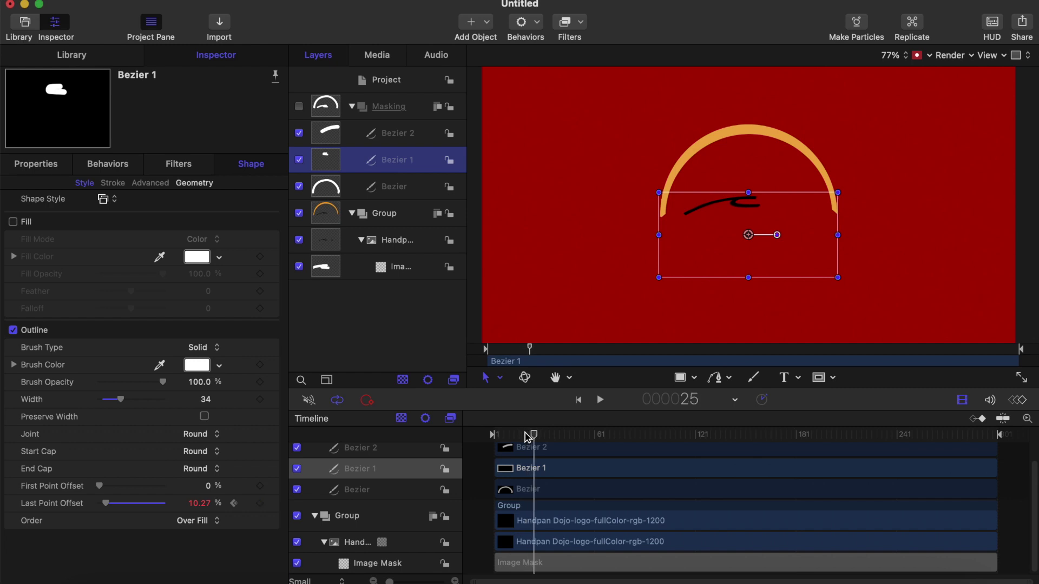
{"action": "key", "text": "Right"}
{"action": "key", "text": "Right"}
{"action": "key", "text": "Right"}
{"action": "key", "text": "Right"}
{"action": "key", "text": "Right"}
{"action": "key", "text": "Right"}
{"action": "key", "text": "Right"}
{"action": "key", "text": "Right"}
{"action": "key", "text": "Right"}
{"action": "key", "text": "Right"}
{"action": "key", "text": "Right"}
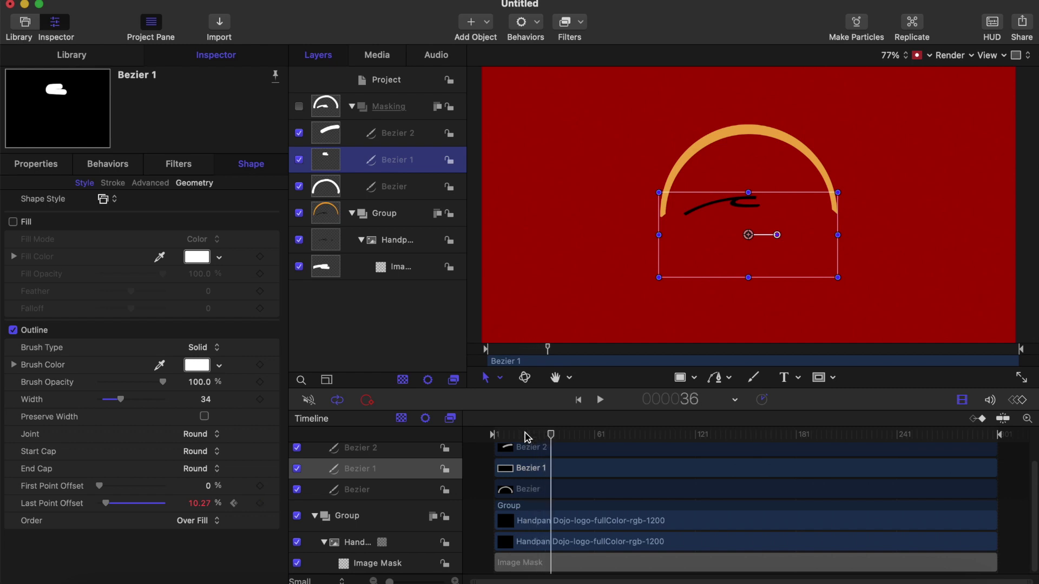
{"action": "key", "text": "Right"}
{"action": "key", "text": "Right"}
{"action": "key", "text": "Right"}
{"action": "key", "text": "Right"}
{"action": "key", "text": "Right"}
{"action": "key", "text": "Right"}
{"action": "key", "text": "Right"}
{"action": "key", "text": "Right"}
{"action": "key", "text": "Right"}
{"action": "key", "text": "Right"}
{"action": "key", "text": "Right"}
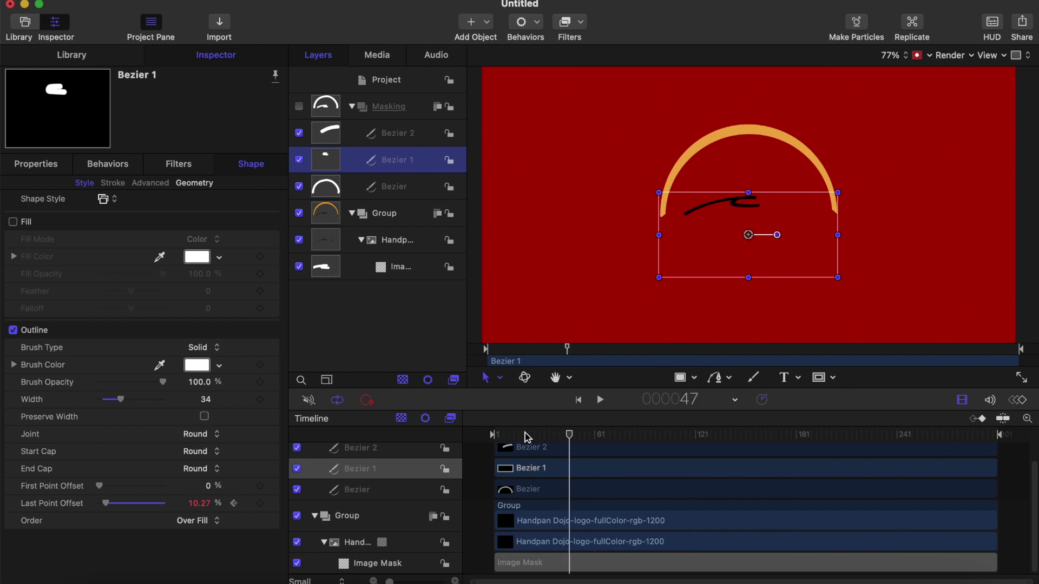
{"action": "key", "text": "Right"}
{"action": "key", "text": "Right"}
{"action": "key", "text": "Right"}
{"action": "key", "text": "Right"}
{"action": "key", "text": "Right"}
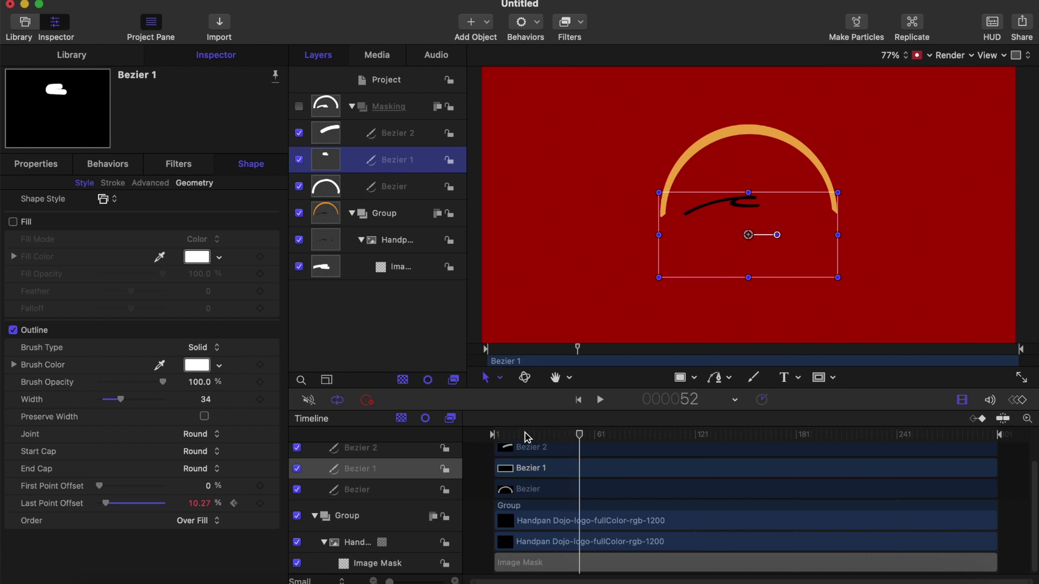
{"action": "key", "text": "Right"}
{"action": "key", "text": "Right"}
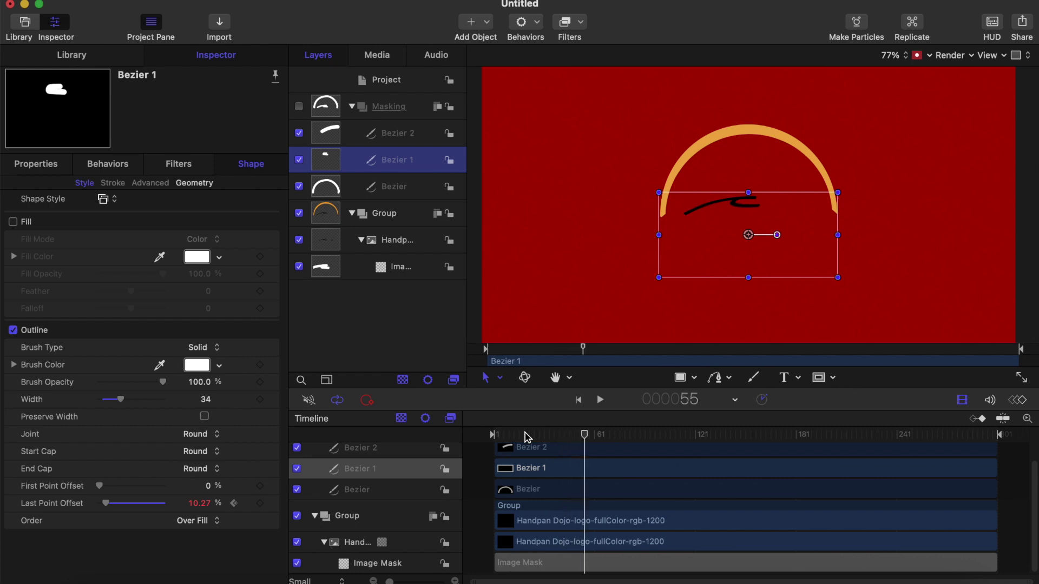
{"action": "key", "text": "Right"}
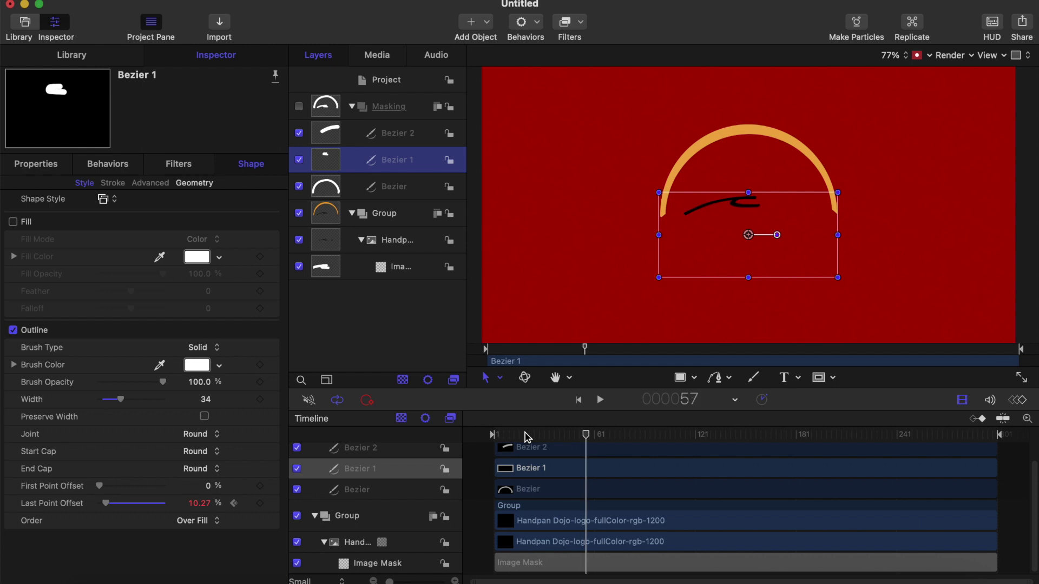
{"action": "key", "text": "Right"}
{"action": "key", "text": "Right"}
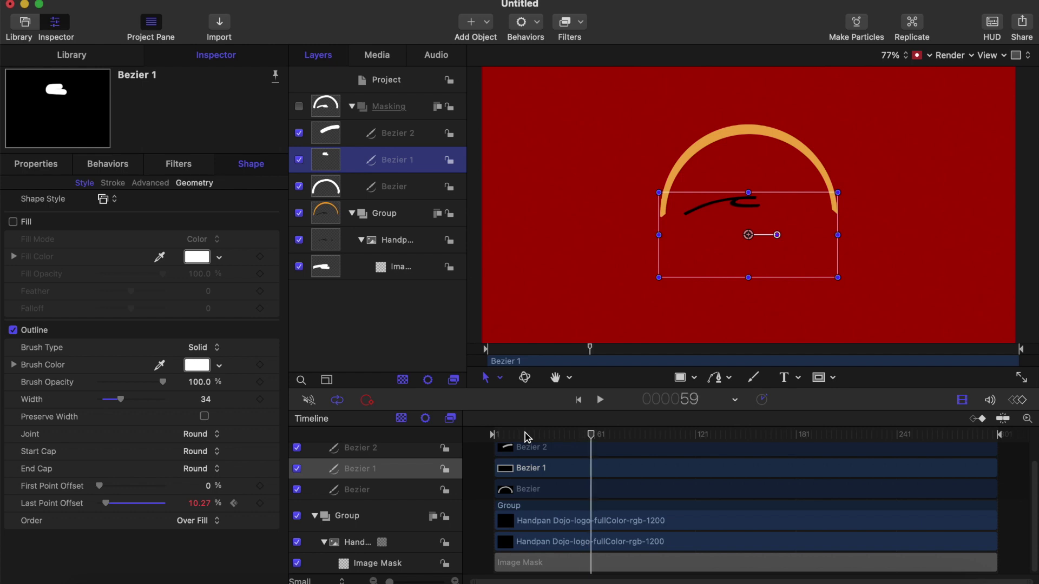
{"action": "key", "text": "Right"}
{"action": "left_click_drag", "start_coordinate": [107, 504], "coordinate": [144, 510]}
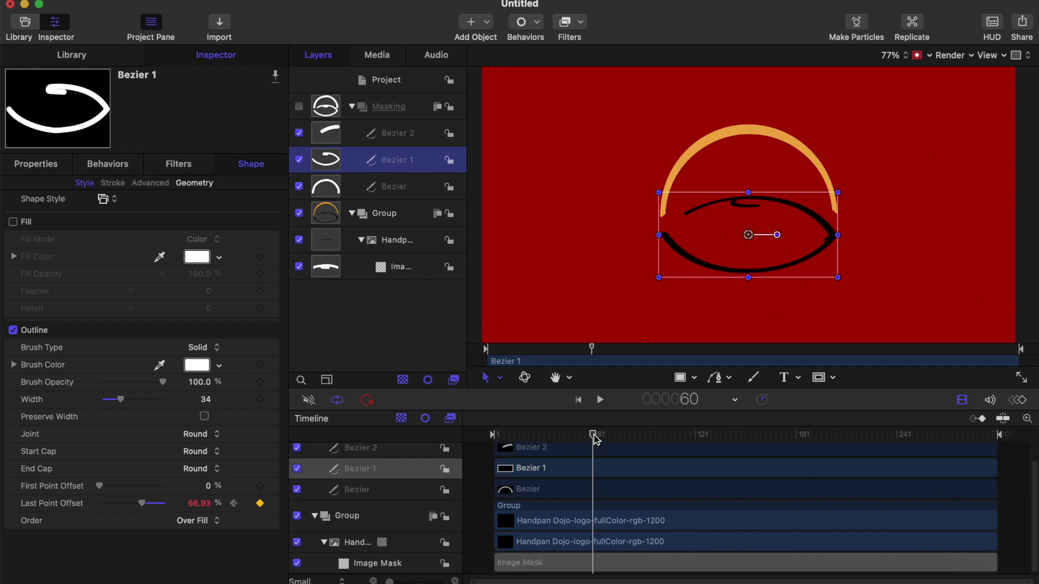
Step: Replay Bezier 1's draw-on animation from the start several times, then park the playhead at frame 20
{"action": "left_click_drag", "start_coordinate": [595, 439], "coordinate": [489, 448]}
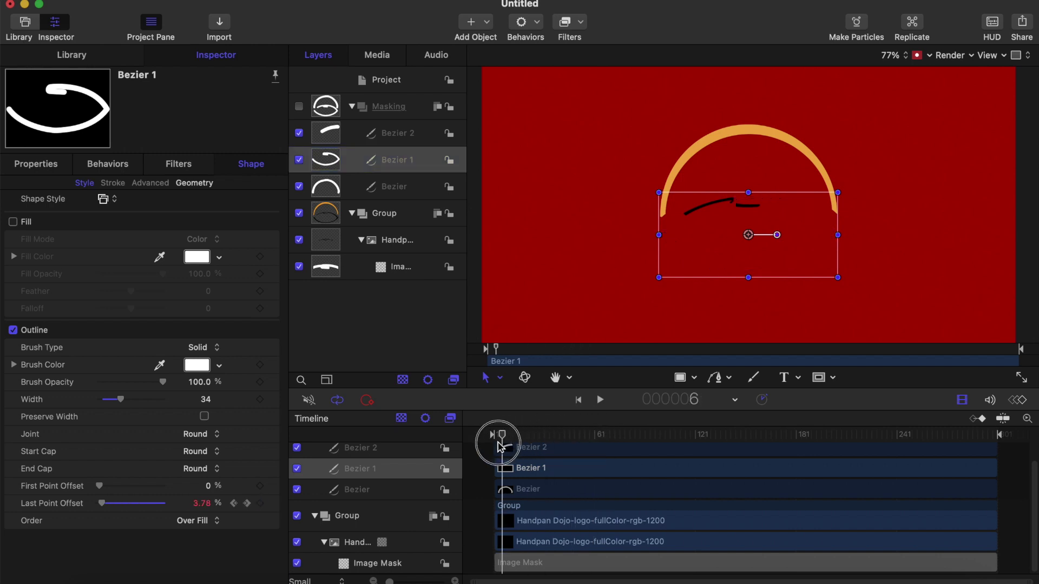
{"action": "key", "text": "space"}
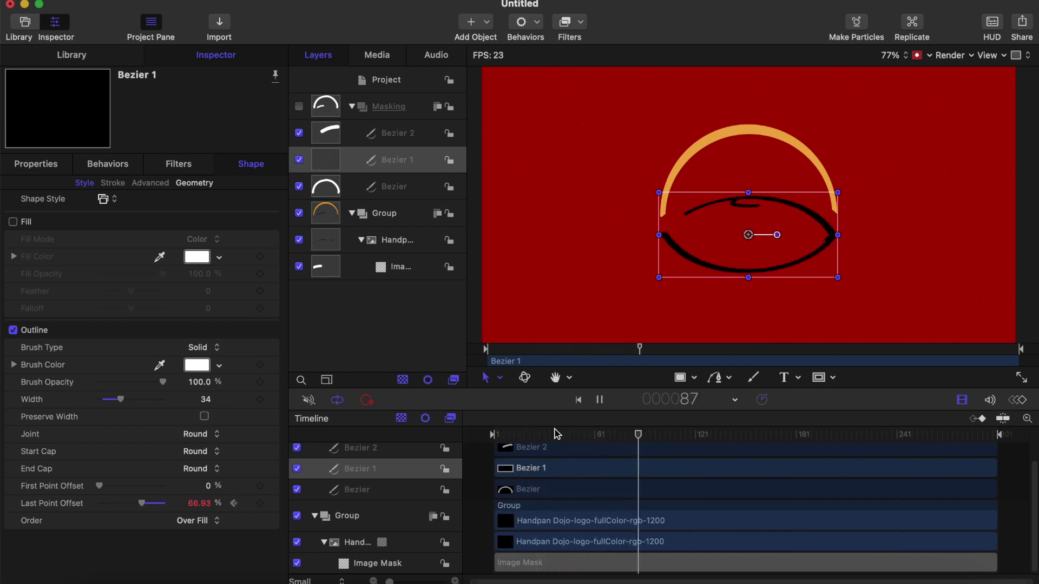
{"action": "left_click", "coordinate": [478, 436]}
{"action": "key", "text": "space"}
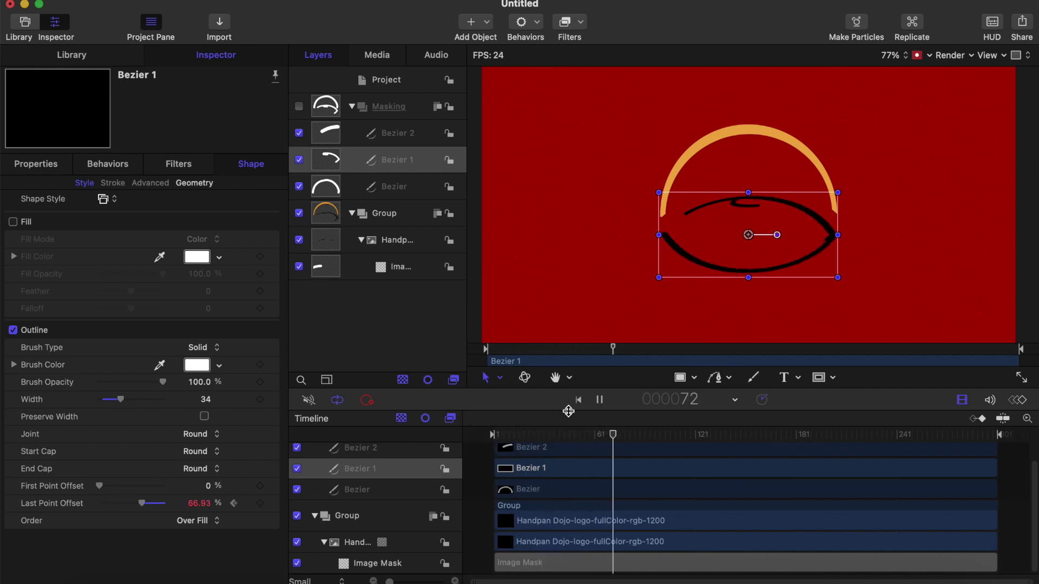
{"action": "left_click", "coordinate": [485, 436]}
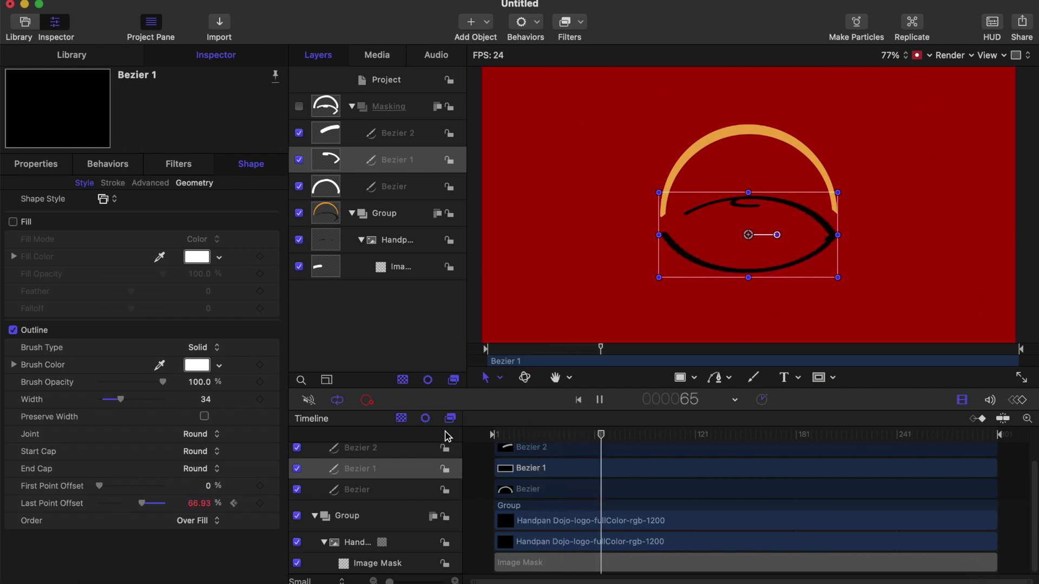
{"action": "left_click", "coordinate": [493, 436]}
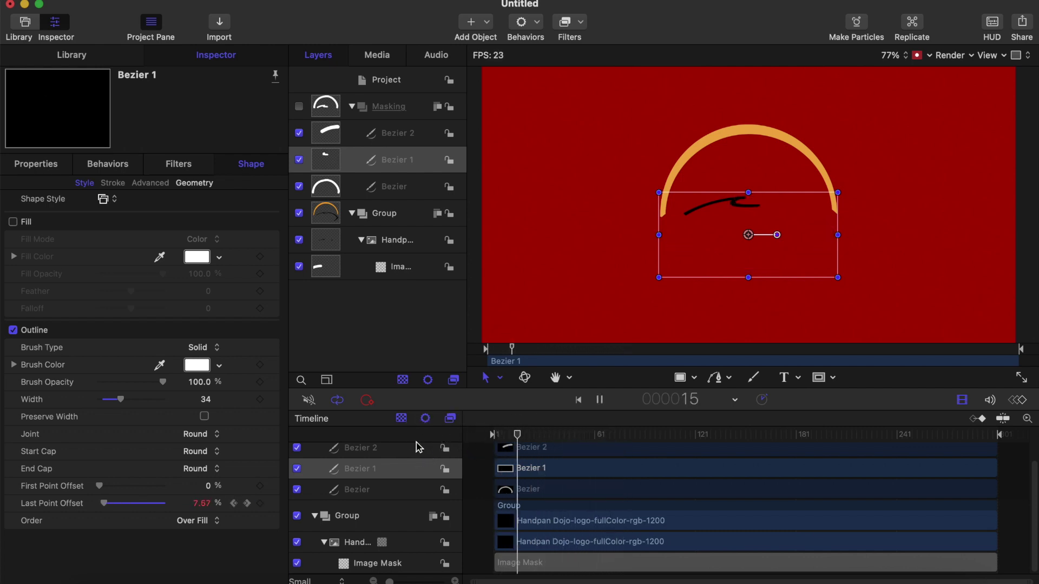
{"action": "key", "text": "space"}
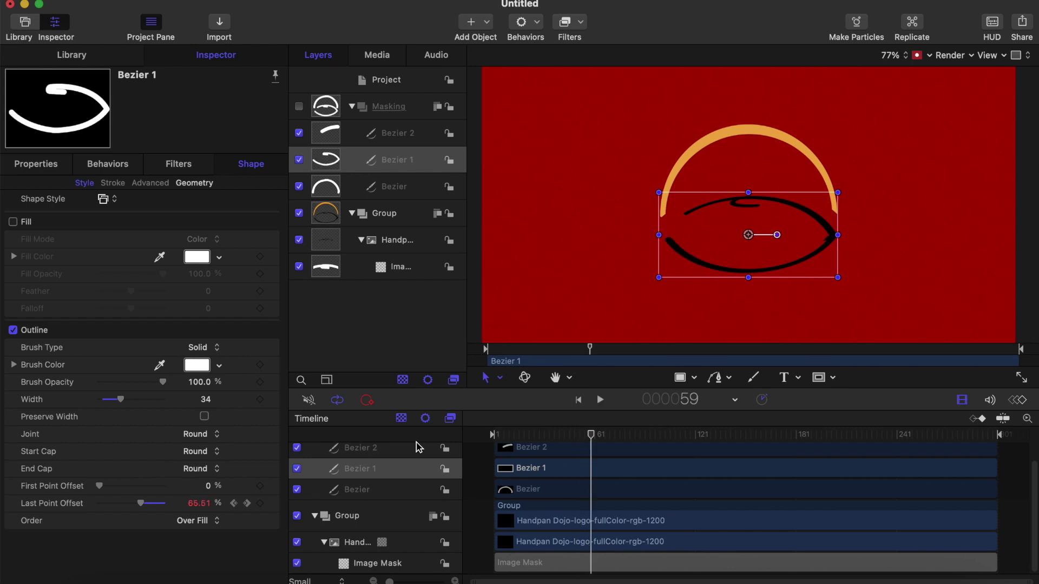
{"action": "left_click_drag", "start_coordinate": [592, 436], "coordinate": [524, 441]}
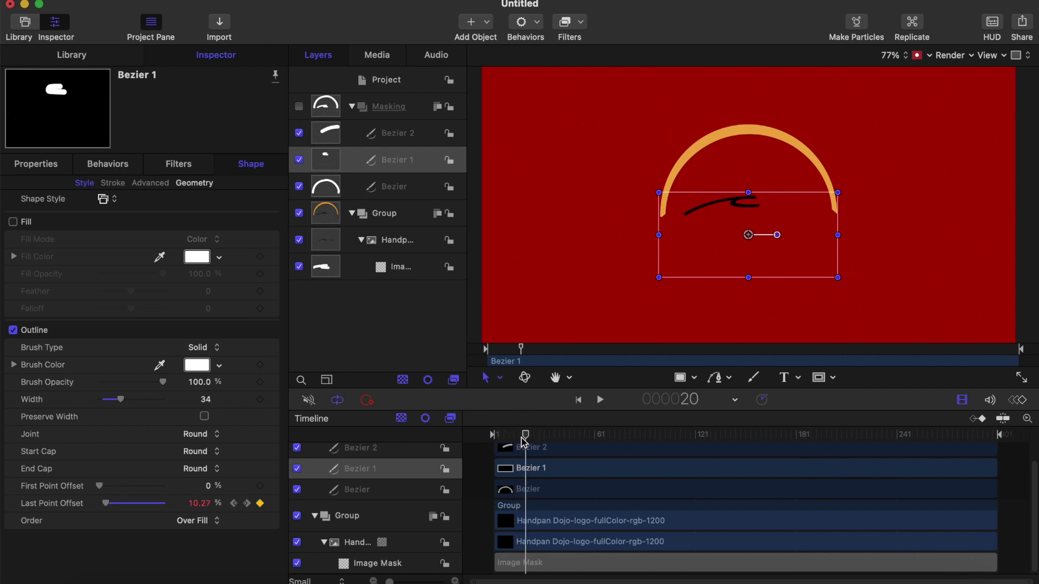
Step: Delete Bezier 1's frame-20 keyframe and preview the draw-on through the opening frames
{"action": "left_click", "coordinate": [260, 504]}
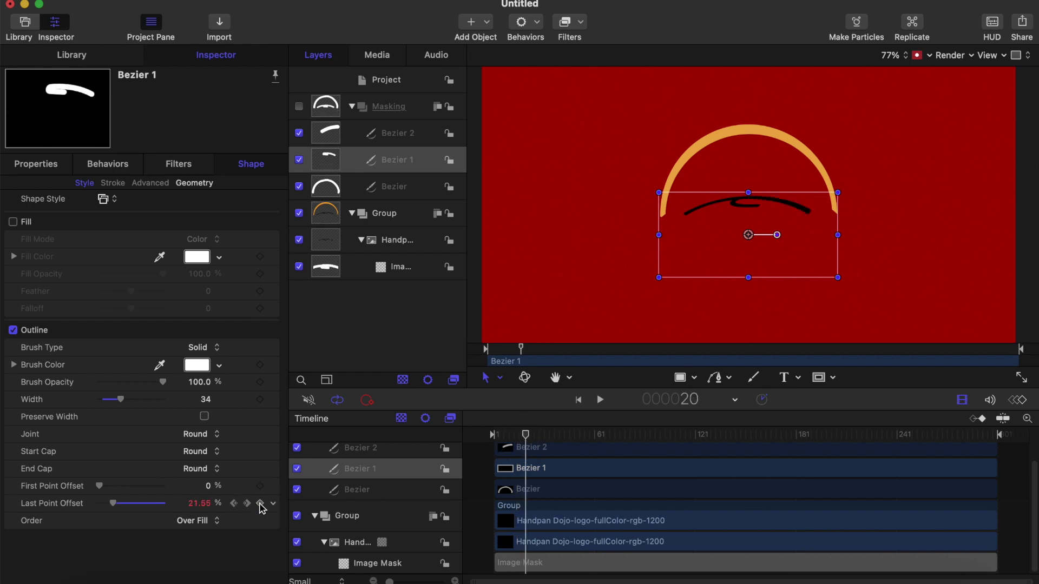
{"action": "left_click_drag", "start_coordinate": [530, 438], "coordinate": [482, 440]}
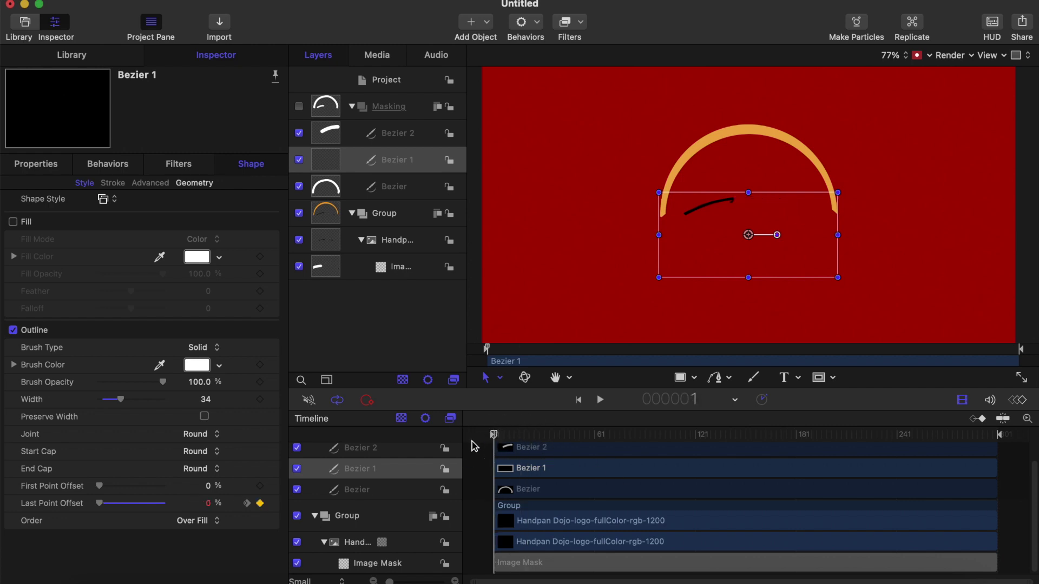
{"action": "key", "text": "space"}
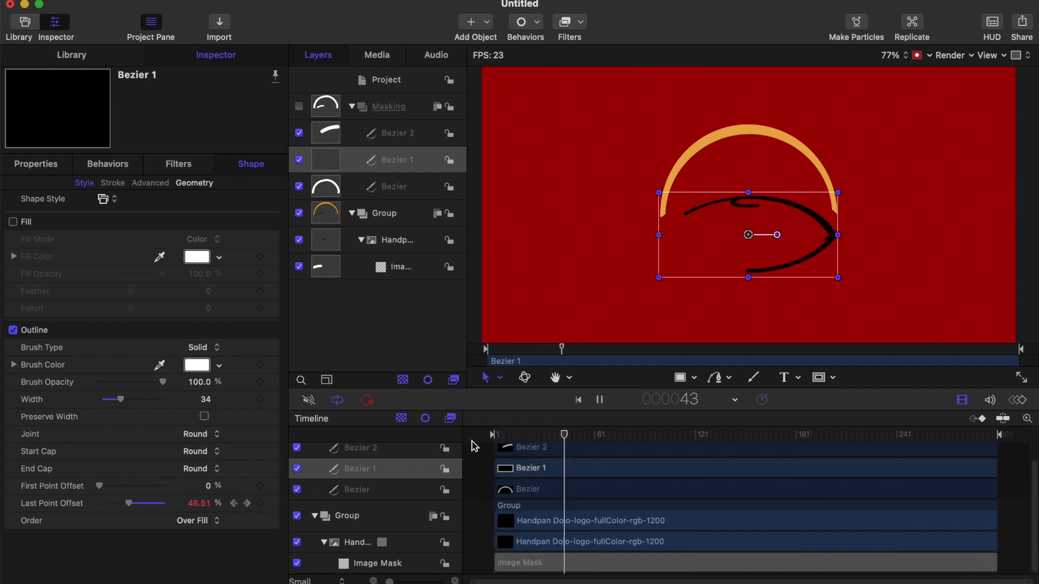
{"action": "key", "text": "space"}
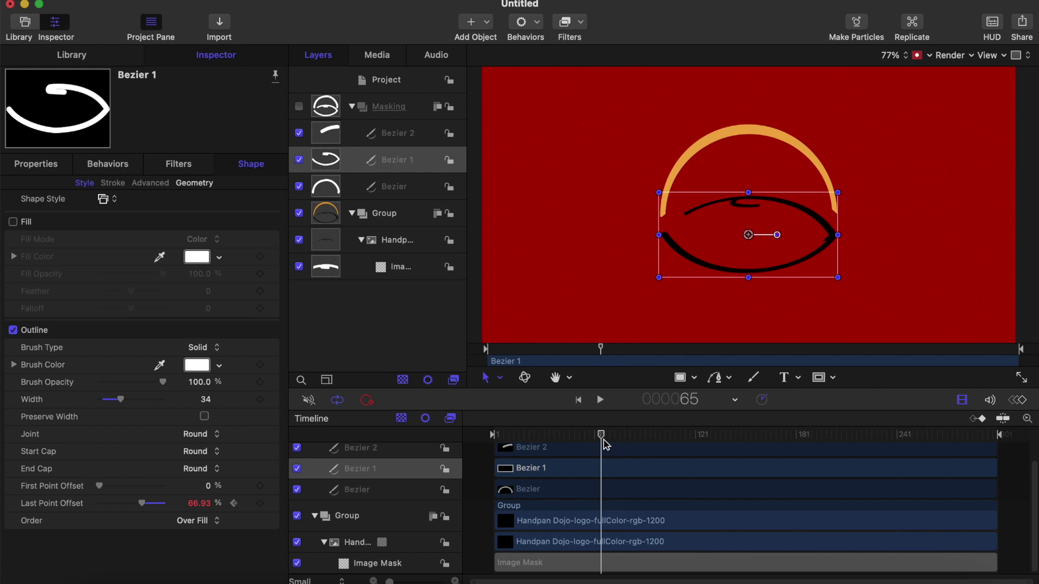
{"action": "left_click_drag", "start_coordinate": [603, 440], "coordinate": [503, 436]}
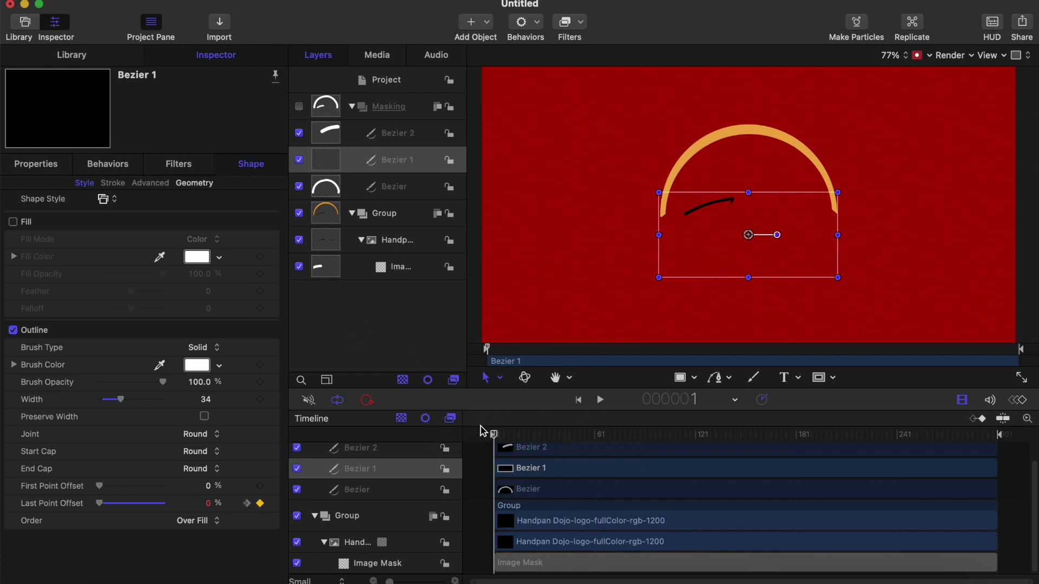
{"action": "key", "text": "Right"}
{"action": "key", "text": "Right"}
{"action": "key", "text": "Right"}
{"action": "key", "text": "Right"}
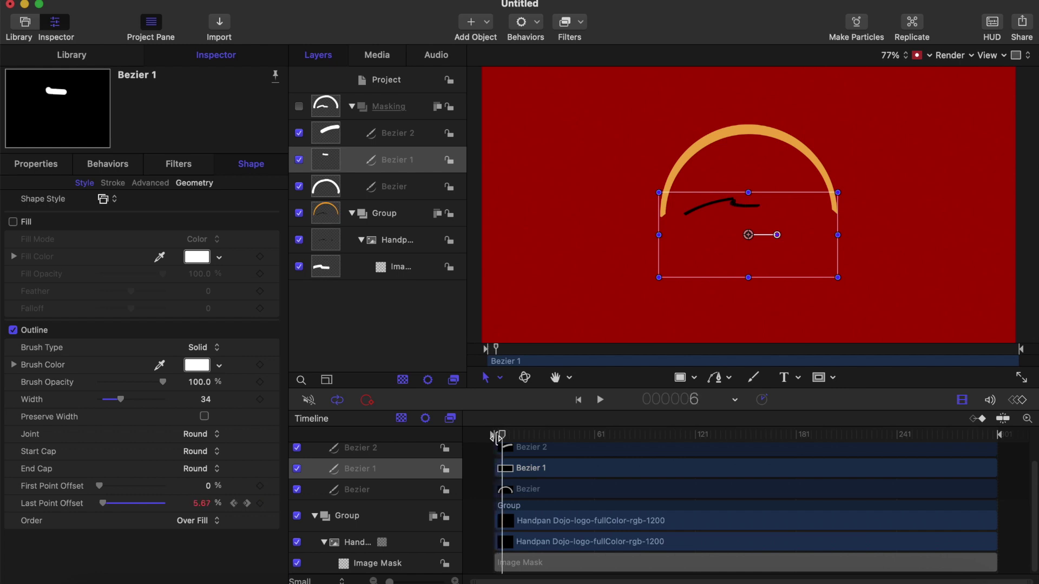
{"action": "key", "text": "Right"}
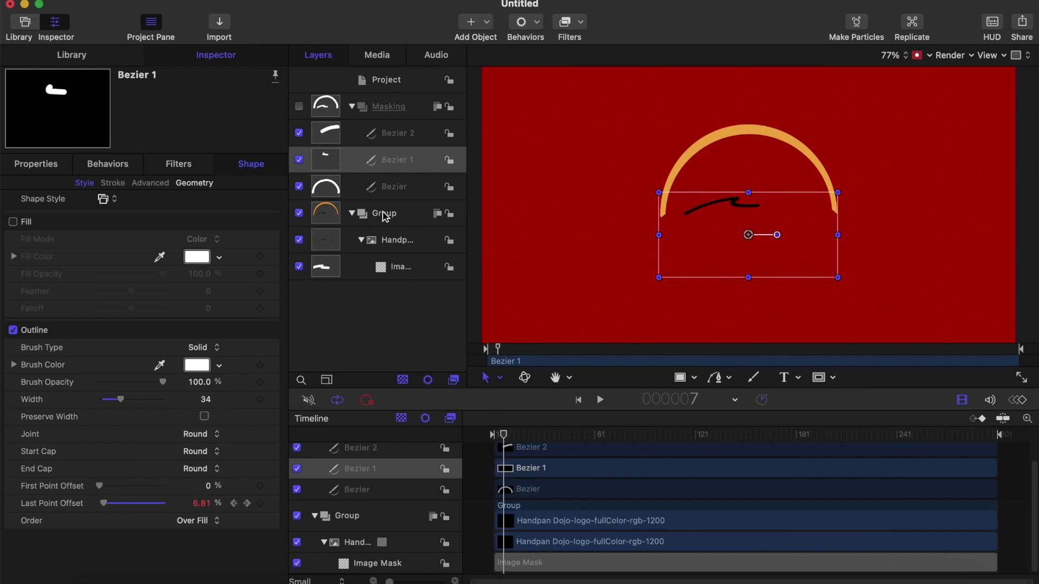
Step: Animate Bezier 2's Last Point Offset from 0% at frame 7 to 100% at frame 60
{"action": "left_click", "coordinate": [393, 139]}
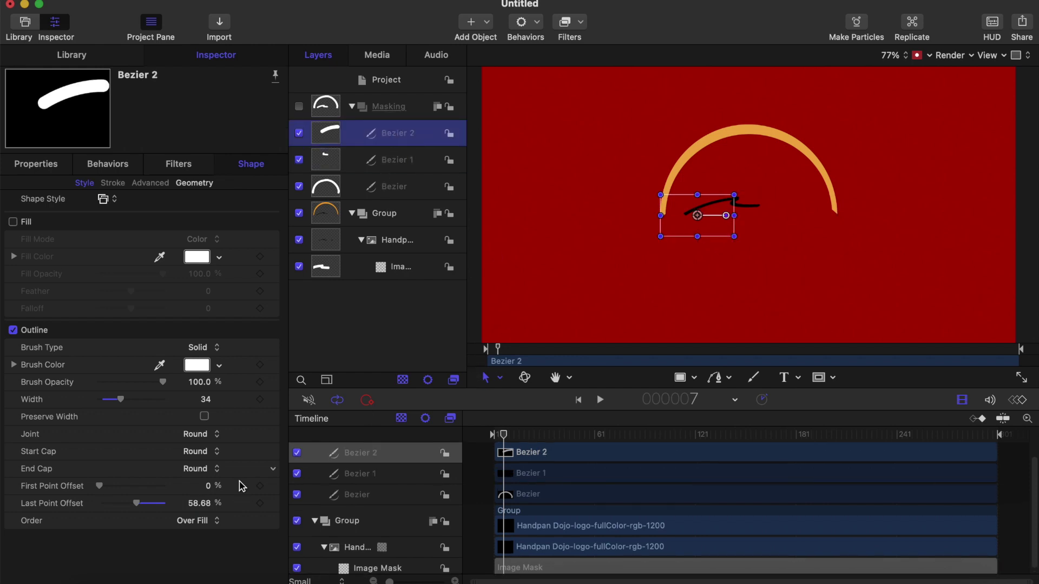
{"action": "left_click_drag", "start_coordinate": [139, 503], "coordinate": [84, 510]}
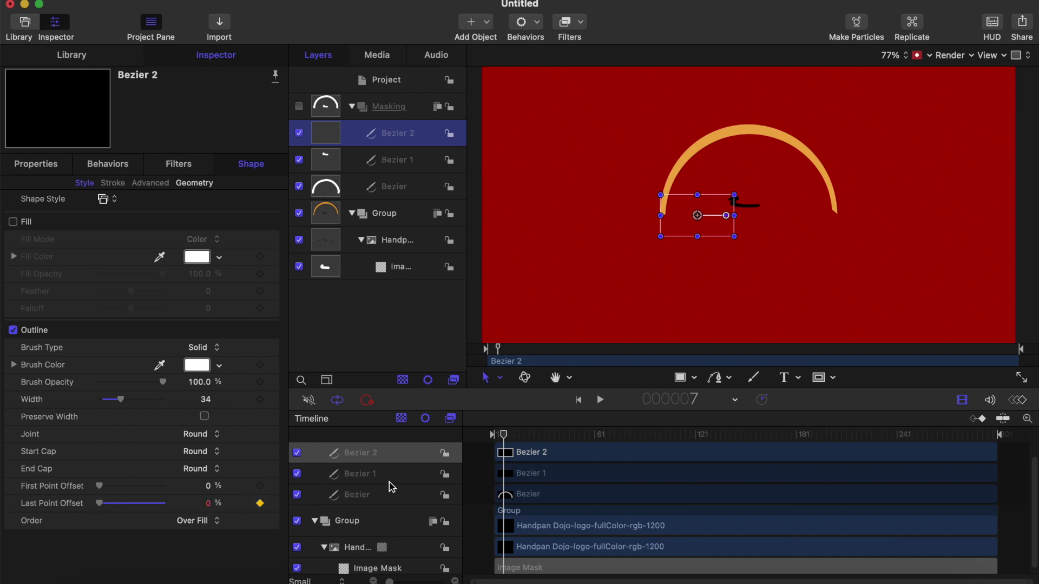
{"action": "left_click_drag", "start_coordinate": [507, 441], "coordinate": [594, 453]}
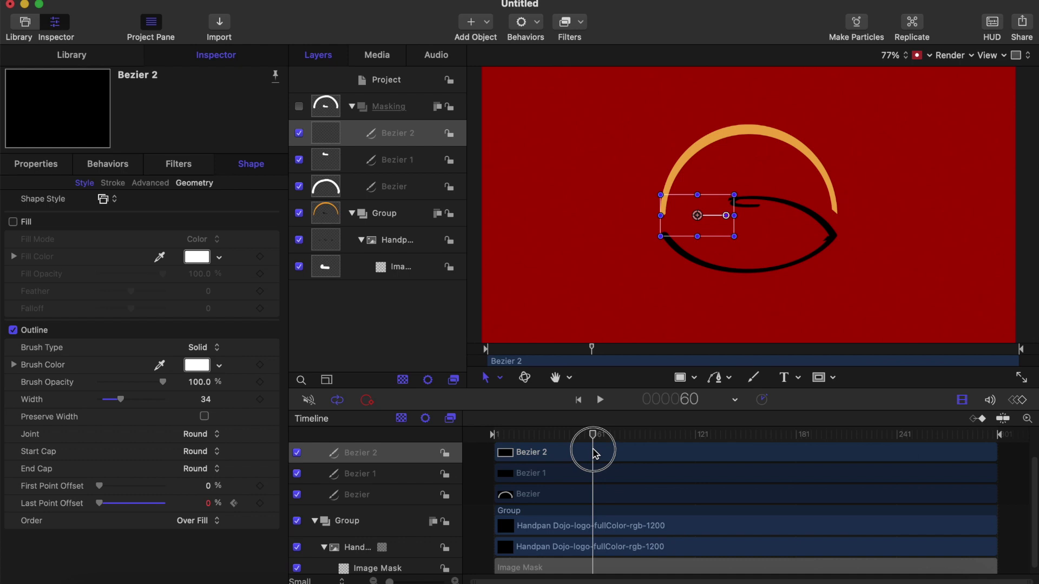
{"action": "left_click_drag", "start_coordinate": [99, 503], "coordinate": [169, 507]}
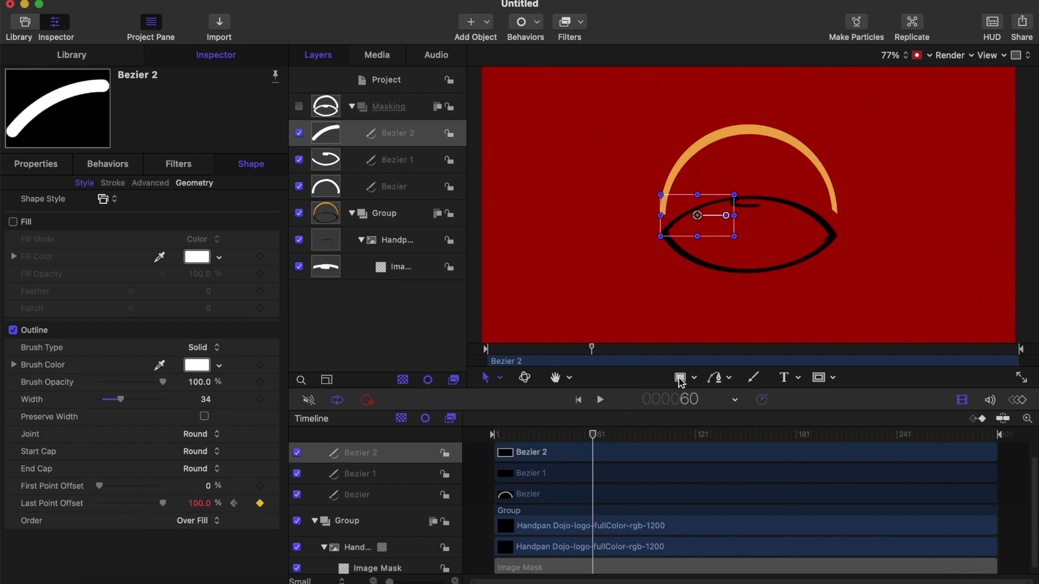
Step: Play the animation from the beginning to review both strokes, then reselect Bezier 1
{"action": "key", "text": "Home"}
{"action": "key", "text": "space"}
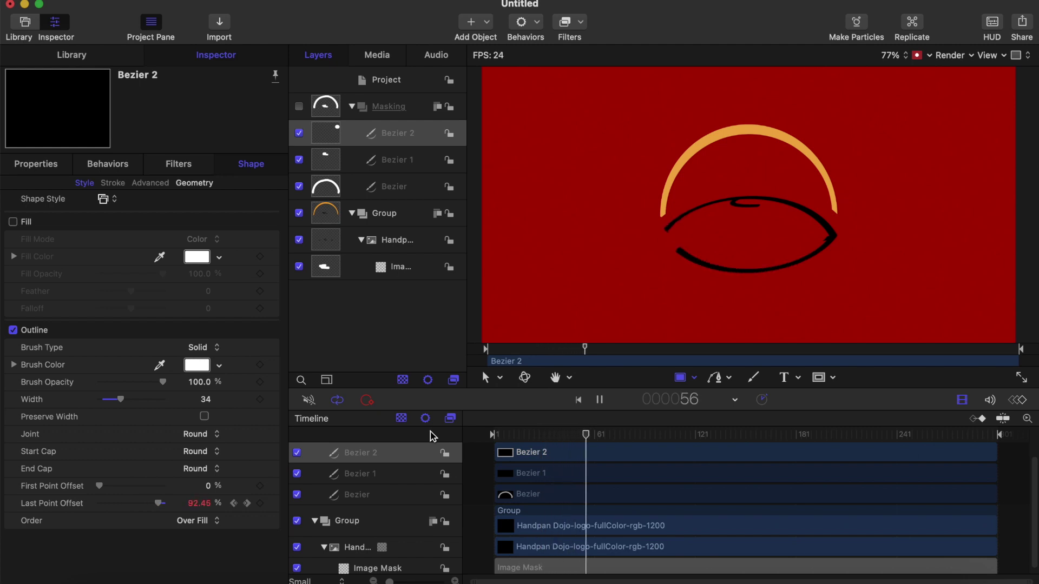
{"action": "key", "text": "space"}
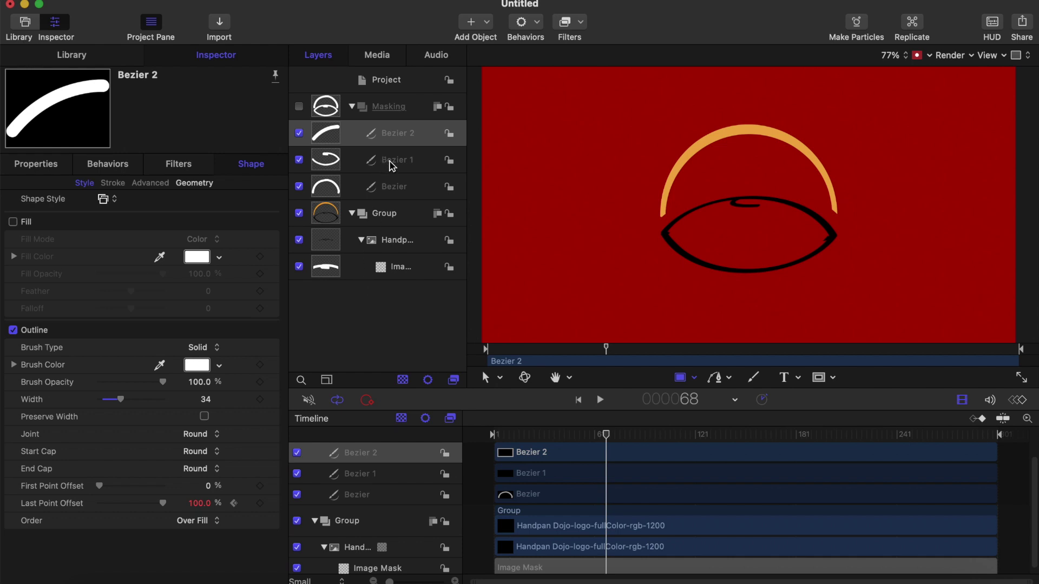
{"action": "left_click", "coordinate": [391, 160]}
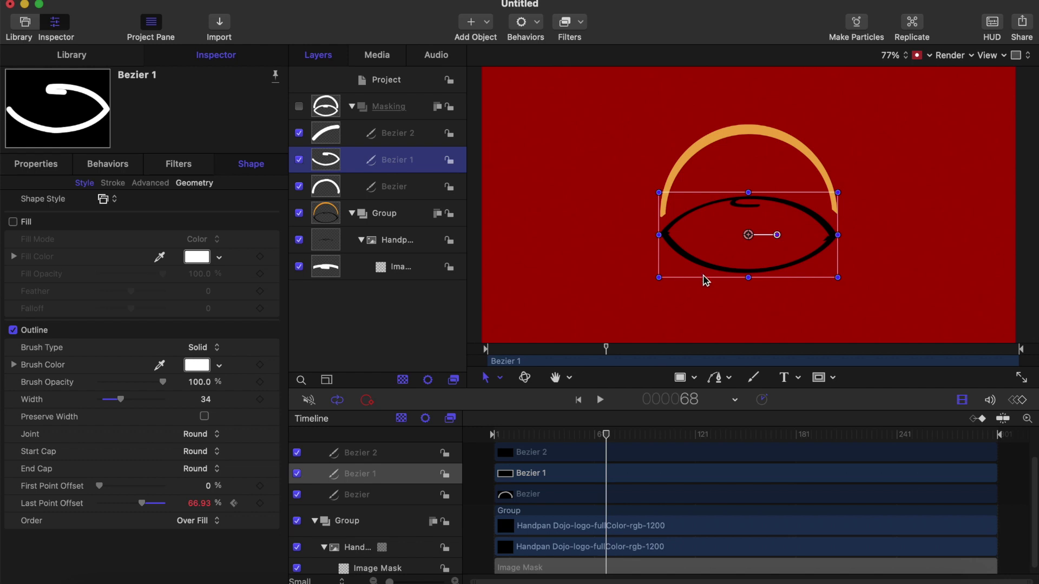
Step: Move Bezier 1's Point 4 X from 304.6 to 318.6 in Geometry, then preview from the start
{"action": "left_click", "coordinate": [193, 183]}
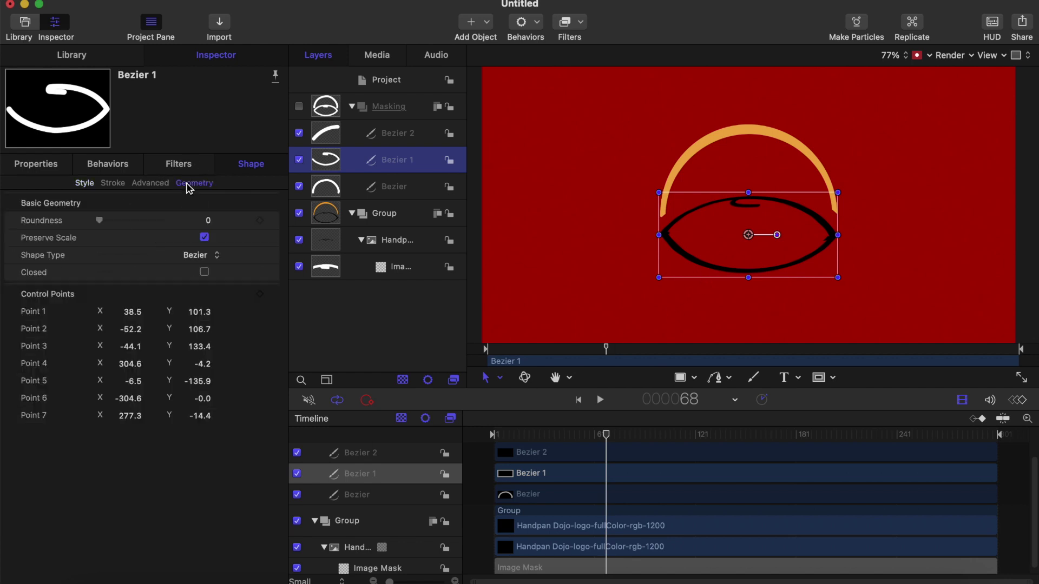
{"action": "left_click", "coordinate": [130, 365]}
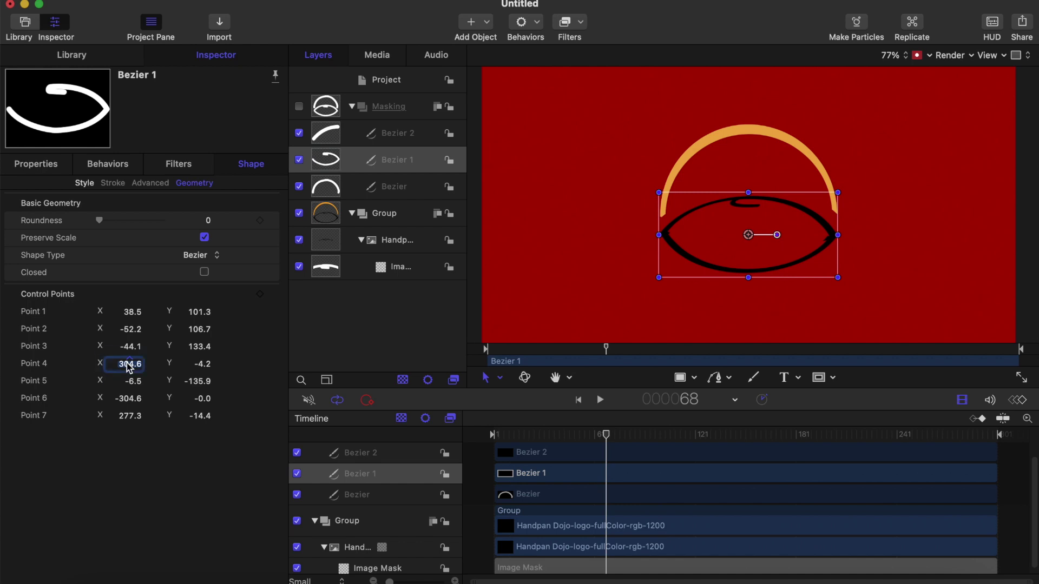
{"action": "left_click_drag", "start_coordinate": [129, 366], "coordinate": [130, 364]}
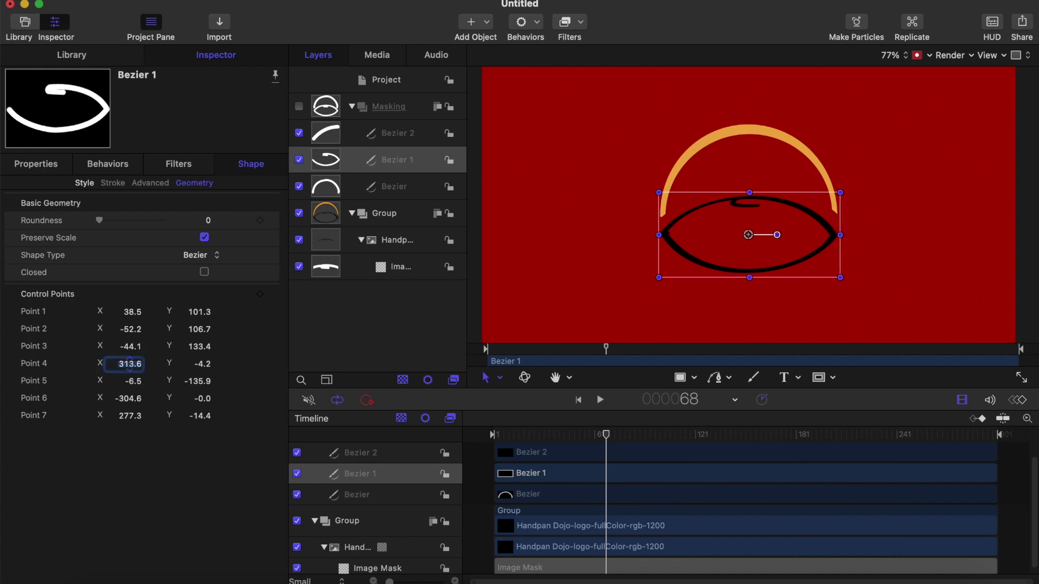
{"action": "left_click_drag", "start_coordinate": [130, 364], "coordinate": [130, 363]}
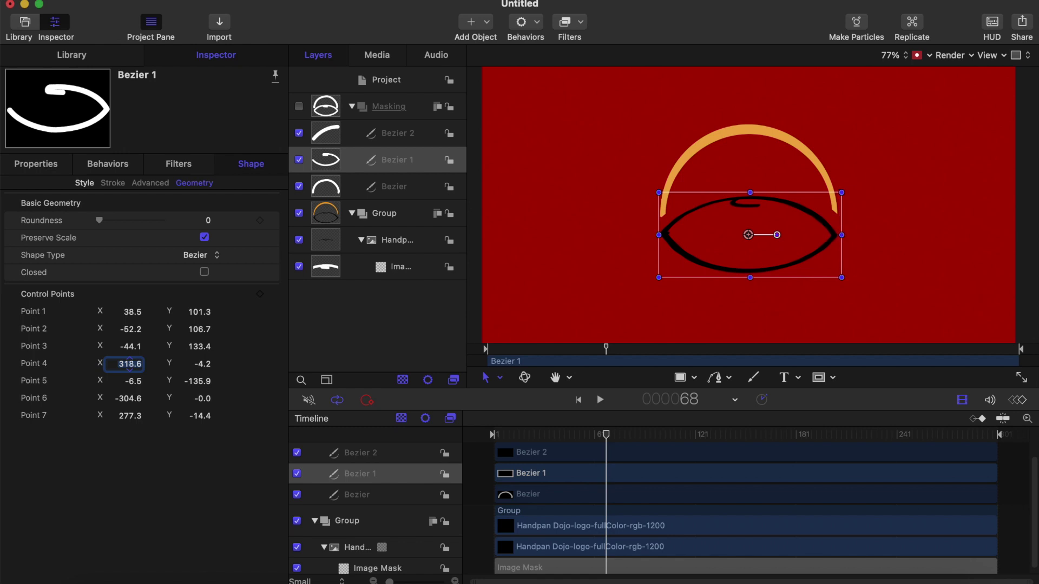
{"action": "left_click_drag", "start_coordinate": [605, 435], "coordinate": [487, 435]}
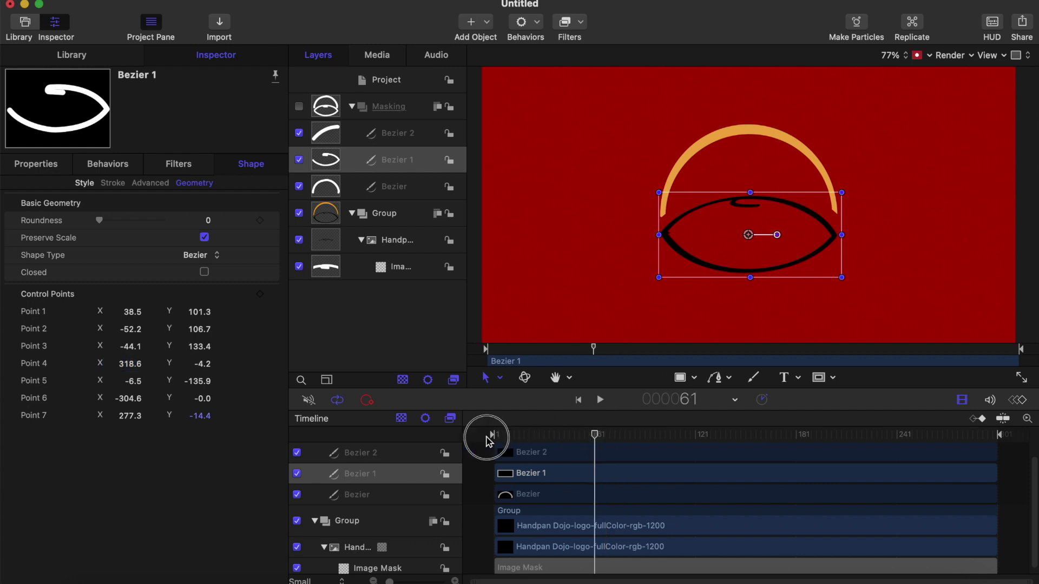
{"action": "key", "text": "space"}
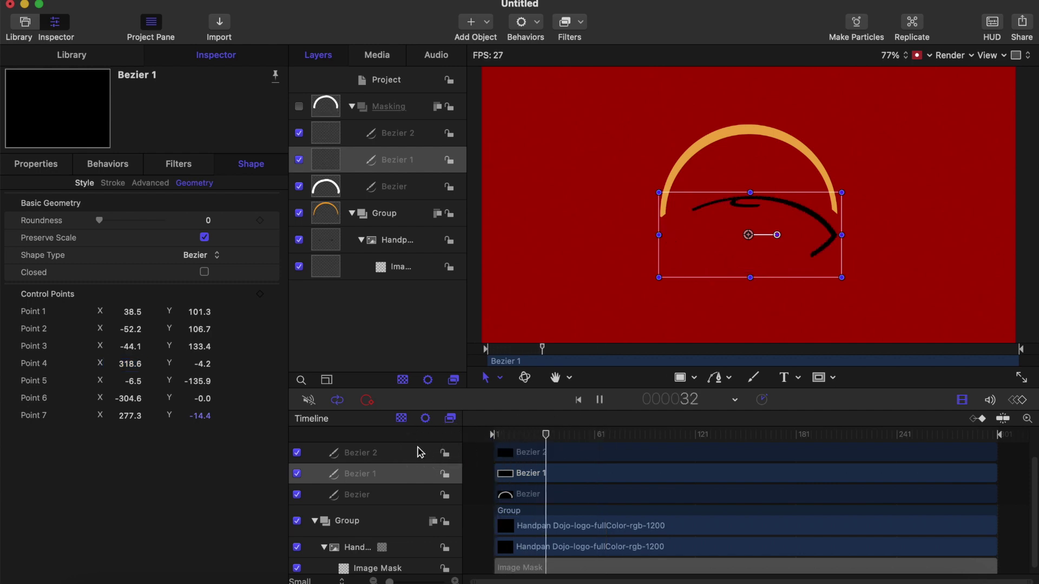
Step: Play and scrub the animation to frame 60, then hide Bezier 1's handles with the Rectangle tool
{"action": "left_click", "coordinate": [506, 437]}
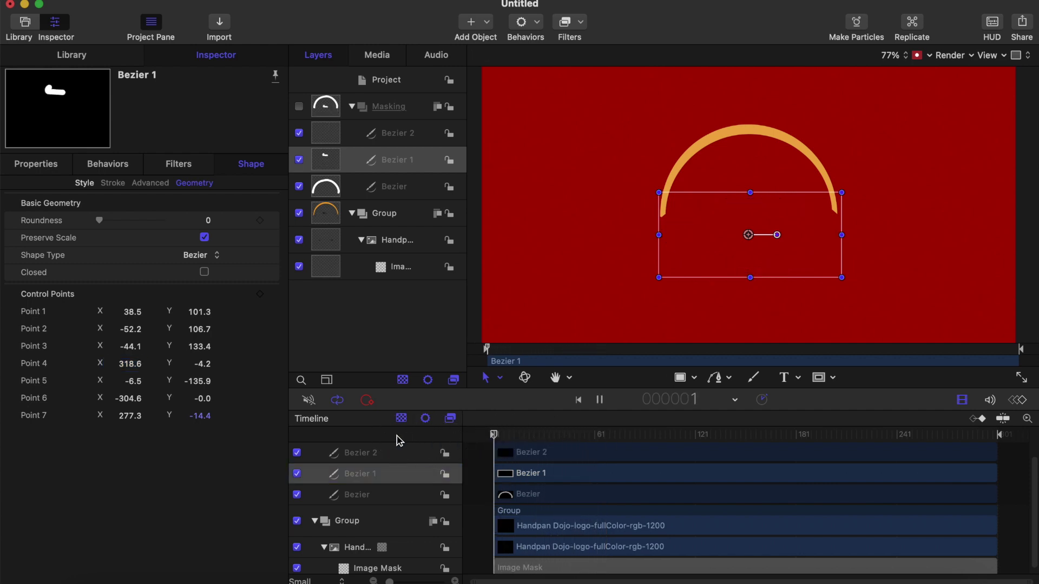
{"action": "key", "text": "space"}
{"action": "key", "text": "space"}
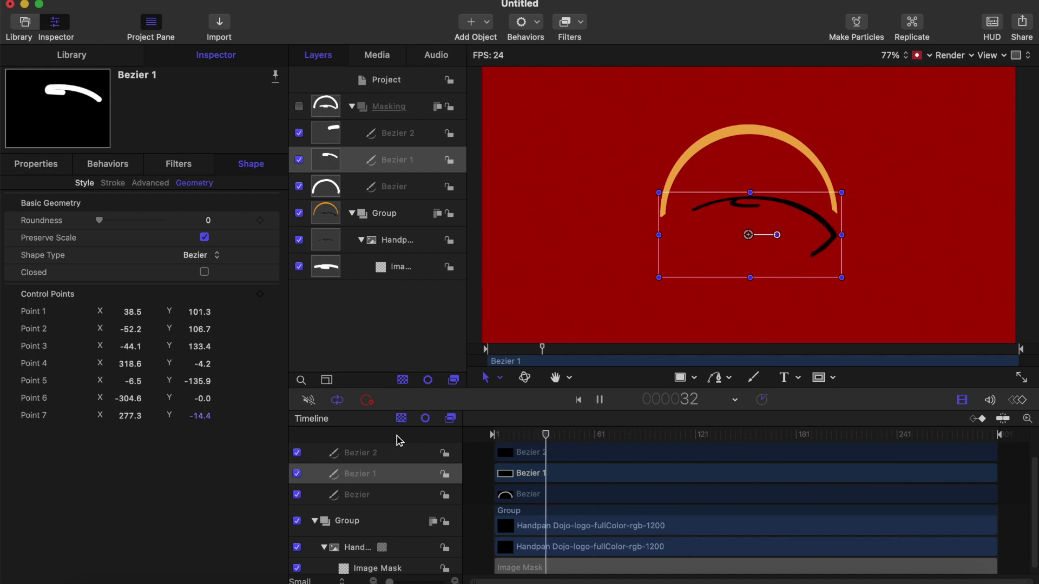
{"action": "key", "text": "space"}
{"action": "key", "text": "space"}
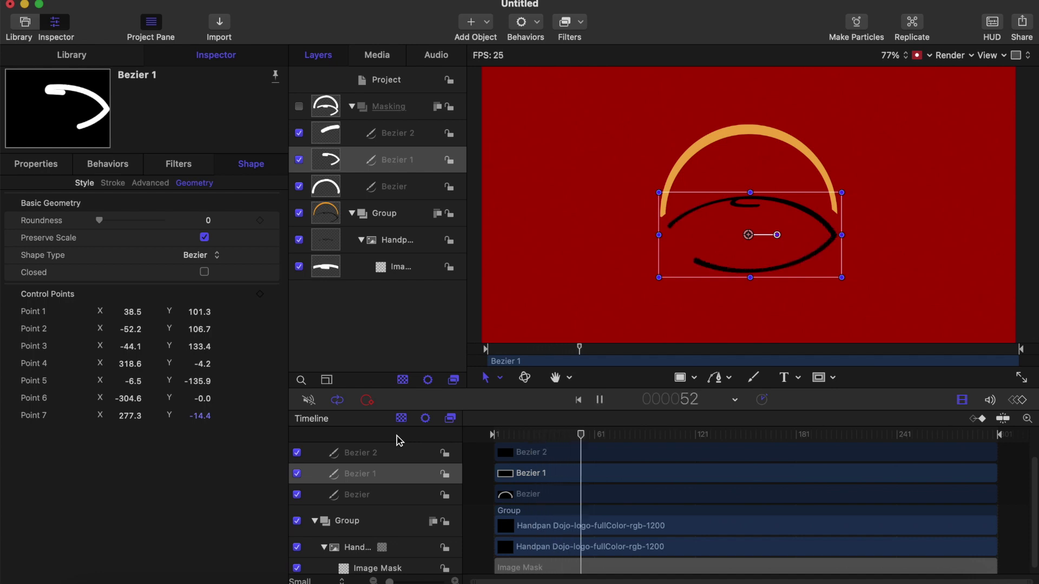
{"action": "key", "text": "space"}
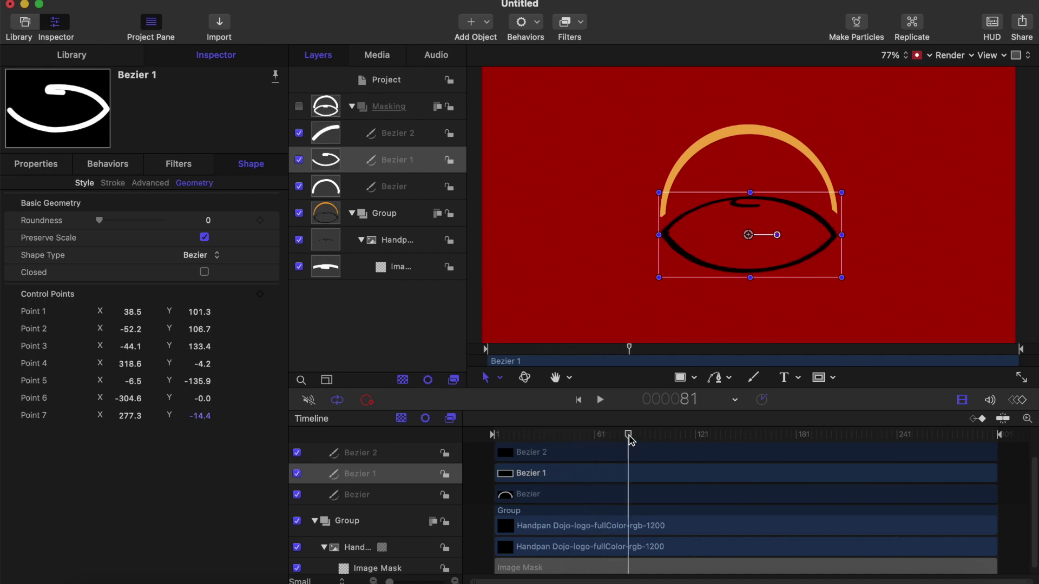
{"action": "left_click_drag", "start_coordinate": [630, 440], "coordinate": [499, 436]}
{"action": "key", "text": "space"}
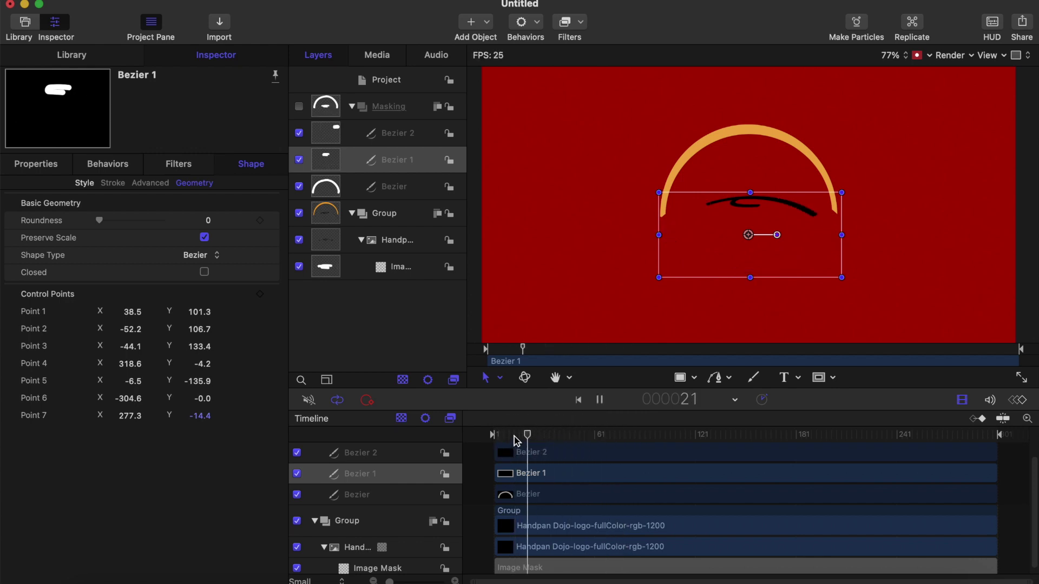
{"action": "key", "text": "space"}
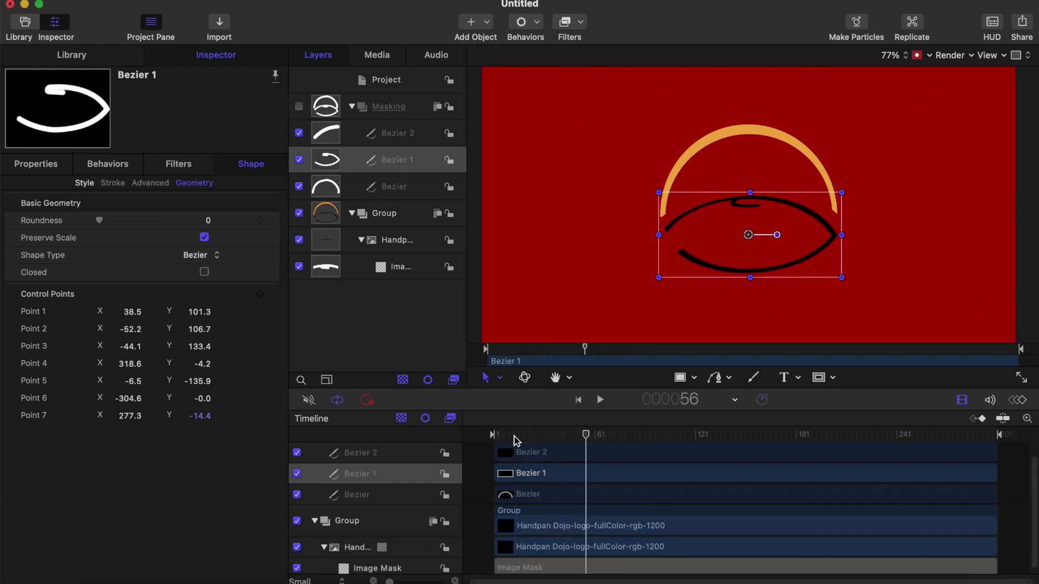
{"action": "left_click_drag", "start_coordinate": [587, 436], "coordinate": [579, 433]}
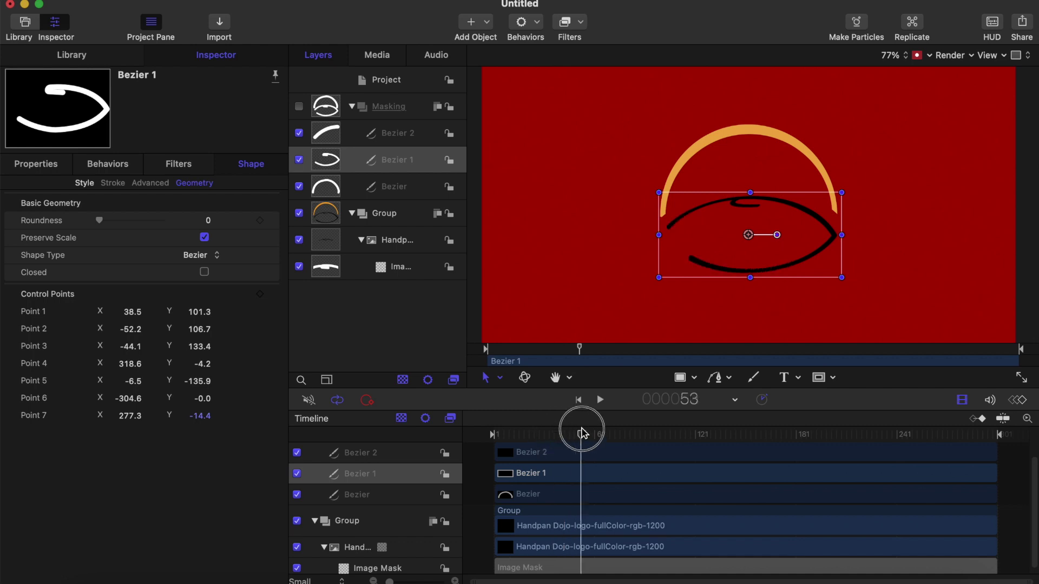
{"action": "key", "text": "Right"}
{"action": "key", "text": "Right"}
{"action": "key", "text": "Right"}
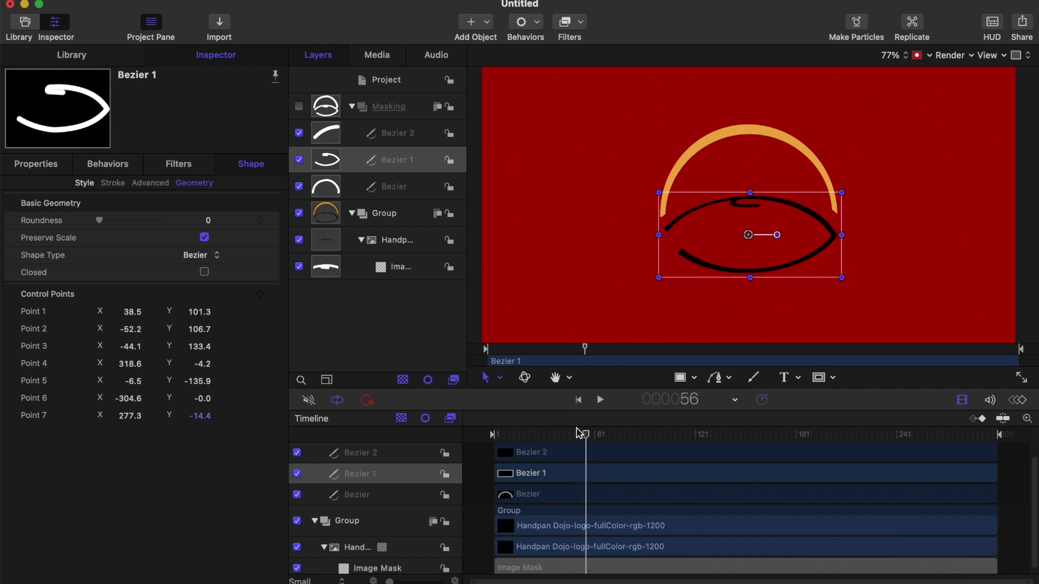
{"action": "key", "text": "Right"}
{"action": "key", "text": "Right"}
{"action": "key", "text": "Right"}
{"action": "key", "text": "Right"}
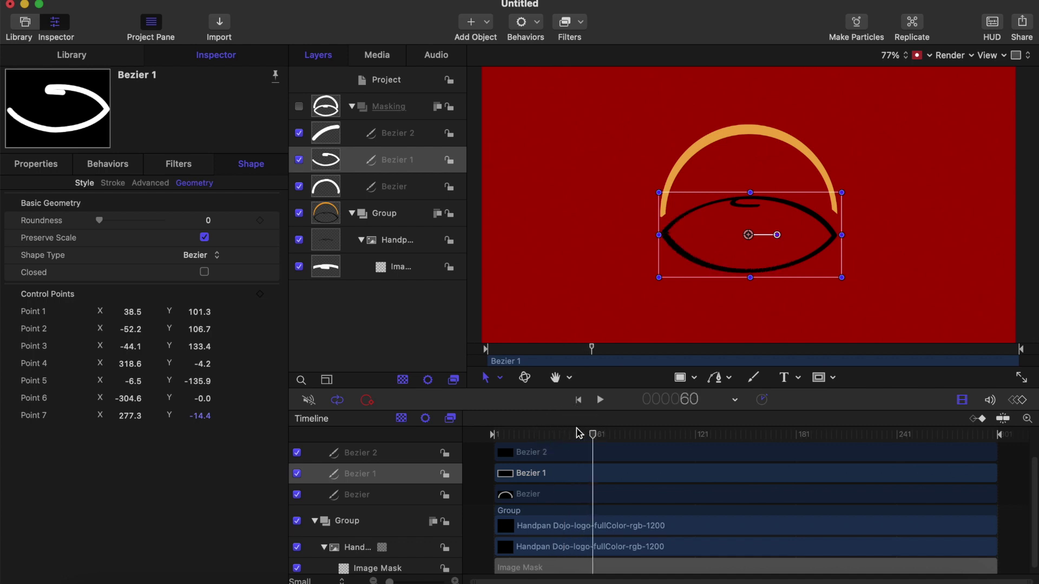
{"action": "left_click", "coordinate": [679, 378]}
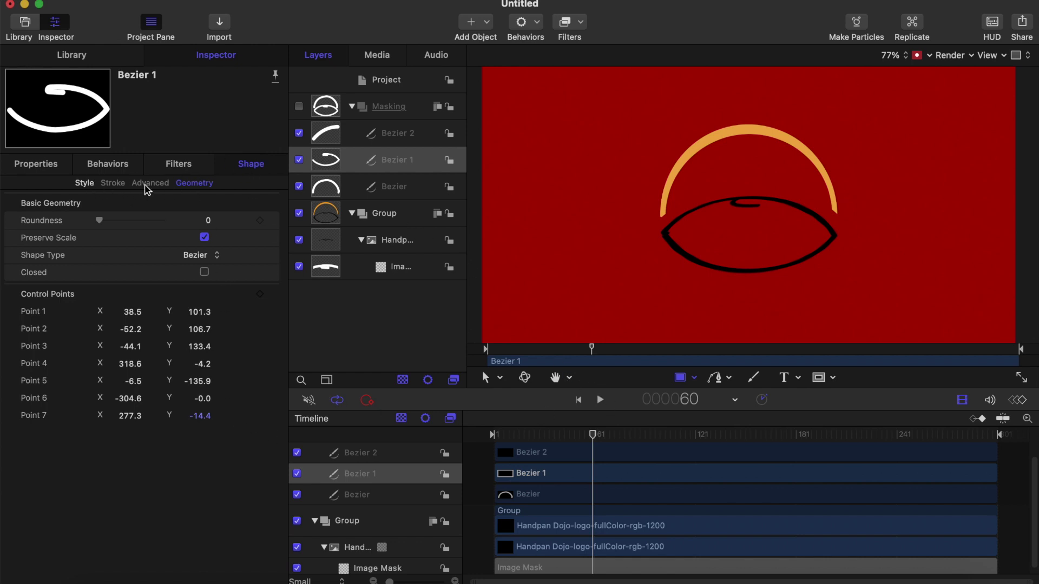
Step: Show Bezier 1's outline settings and advance the playhead past the first offset keyframe
{"action": "left_click", "coordinate": [85, 183]}
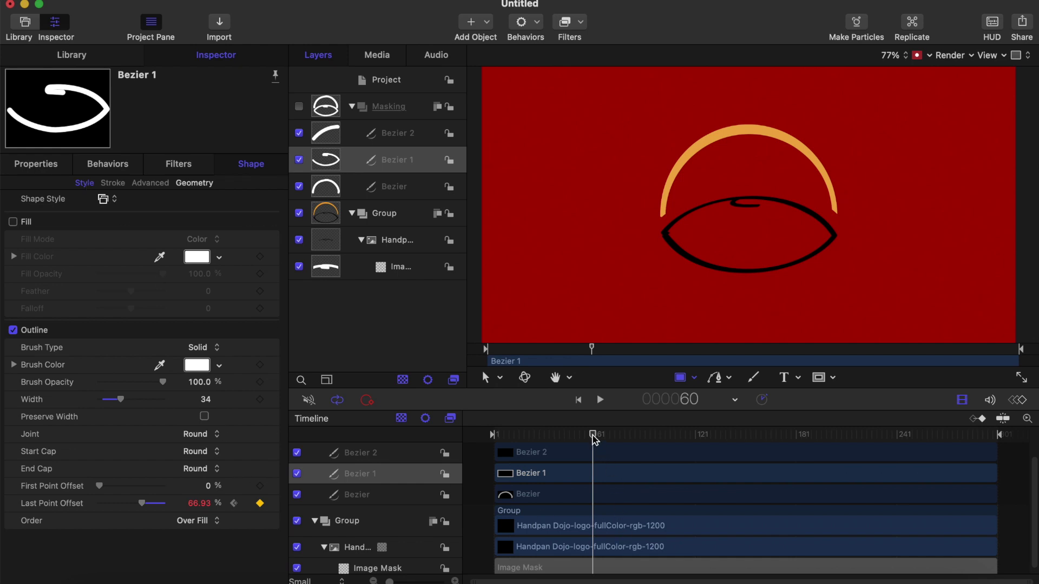
{"action": "key", "text": "Right"}
{"action": "key", "text": "Right"}
{"action": "key", "text": "Right"}
{"action": "key", "text": "Right"}
{"action": "key", "text": "Right"}
{"action": "key", "text": "Right"}
{"action": "key", "text": "Right"}
{"action": "key", "text": "Right"}
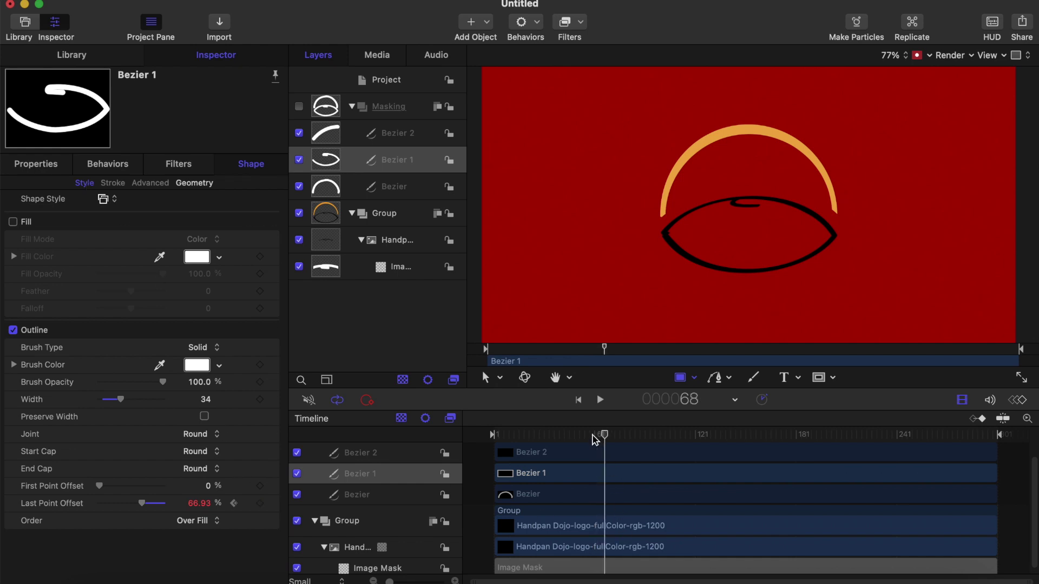
{"action": "key", "text": "Right"}
{"action": "key", "text": "Right"}
{"action": "key", "text": "Right"}
{"action": "key", "text": "Right"}
{"action": "key", "text": "Right"}
{"action": "key", "text": "Right"}
{"action": "key", "text": "Right"}
{"action": "key", "text": "Right"}
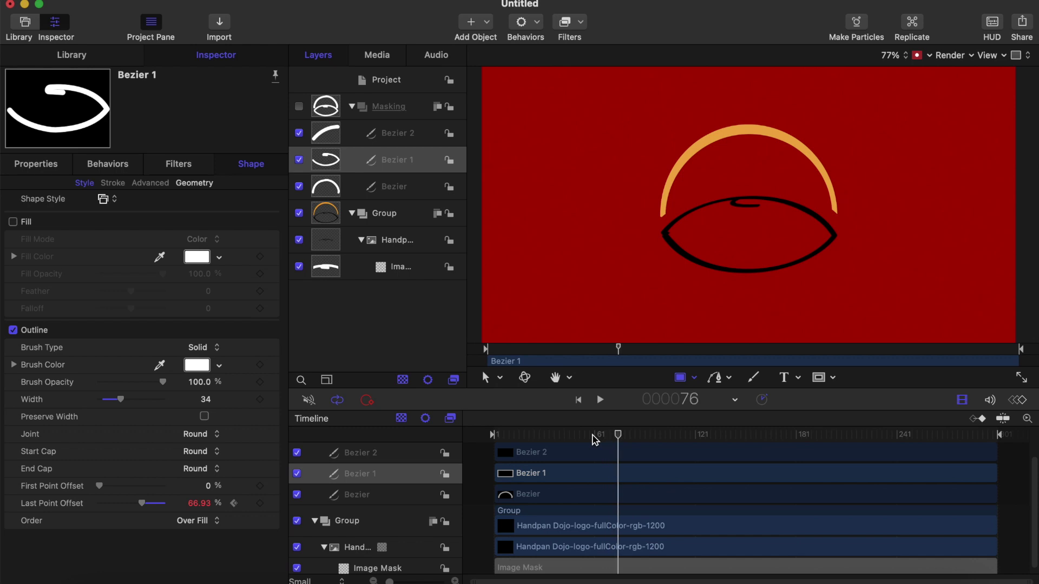
{"action": "key", "text": "Right"}
{"action": "key", "text": "Right"}
{"action": "key", "text": "Right"}
{"action": "key", "text": "Right"}
{"action": "key", "text": "Right"}
{"action": "key", "text": "Right"}
{"action": "key", "text": "Right"}
{"action": "key", "text": "Right"}
{"action": "key", "text": "Right"}
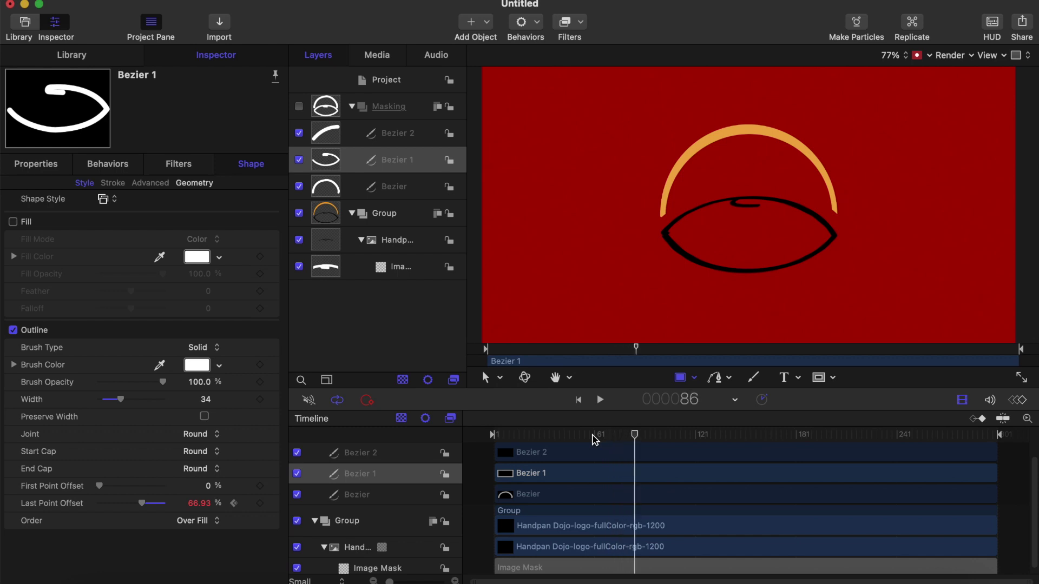
{"action": "key", "text": "Right"}
{"action": "key", "text": "Right"}
{"action": "key", "text": "Right"}
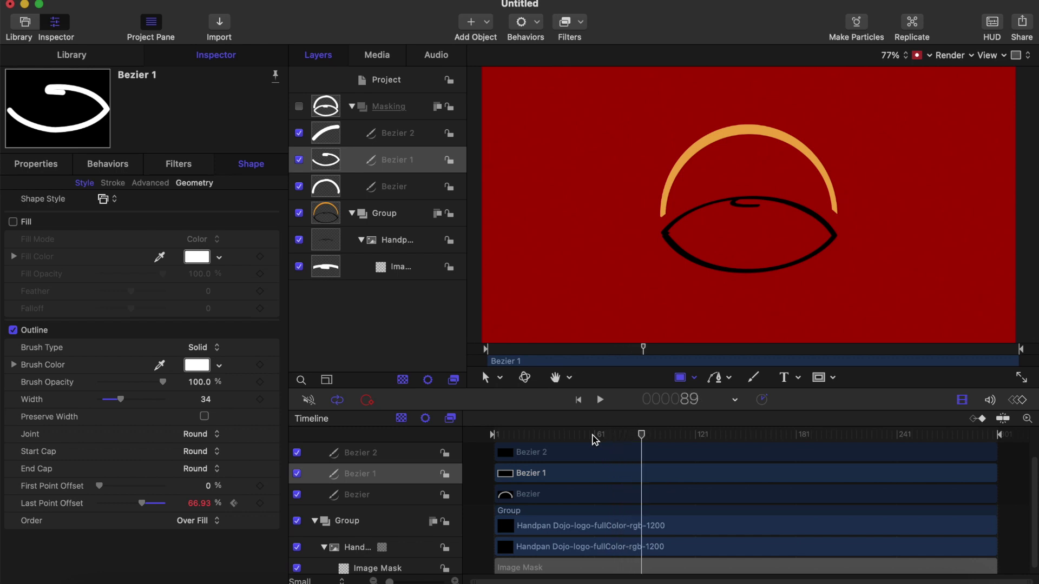
{"action": "key", "text": "Right"}
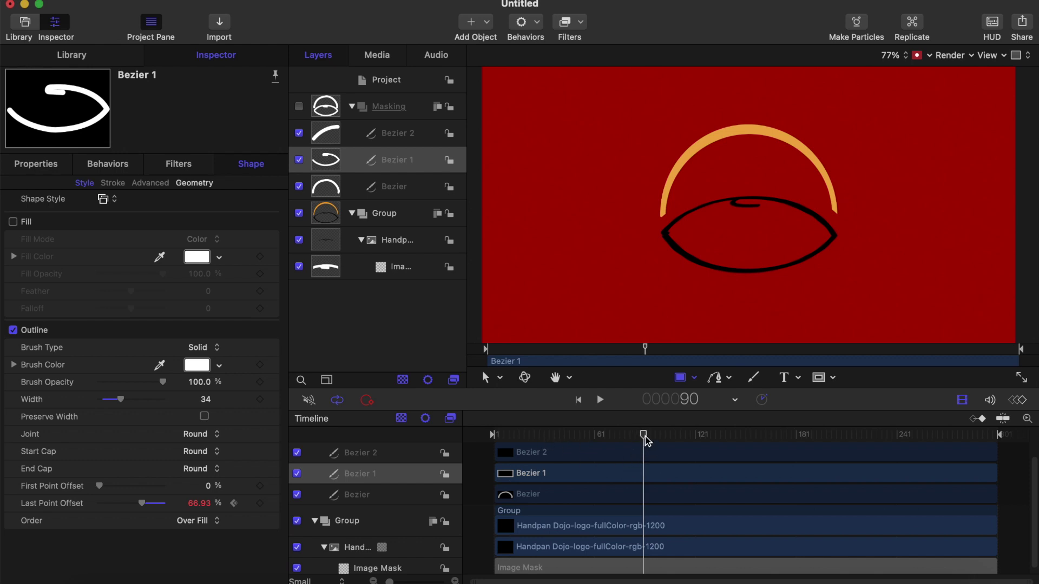
Step: Settle the playhead on frame 85 and preview the stroke at 66.93% across earlier frames
{"action": "key", "text": "Left"}
{"action": "key", "text": "Left"}
{"action": "key", "text": "Left"}
{"action": "key", "text": "Left"}
{"action": "key", "text": "Left"}
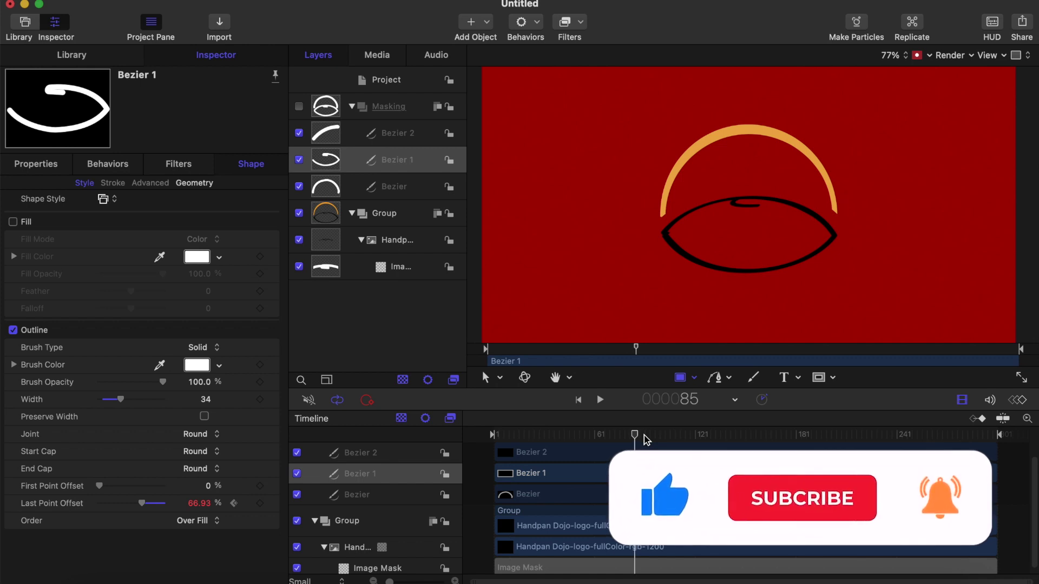
{"action": "key", "text": "Left"}
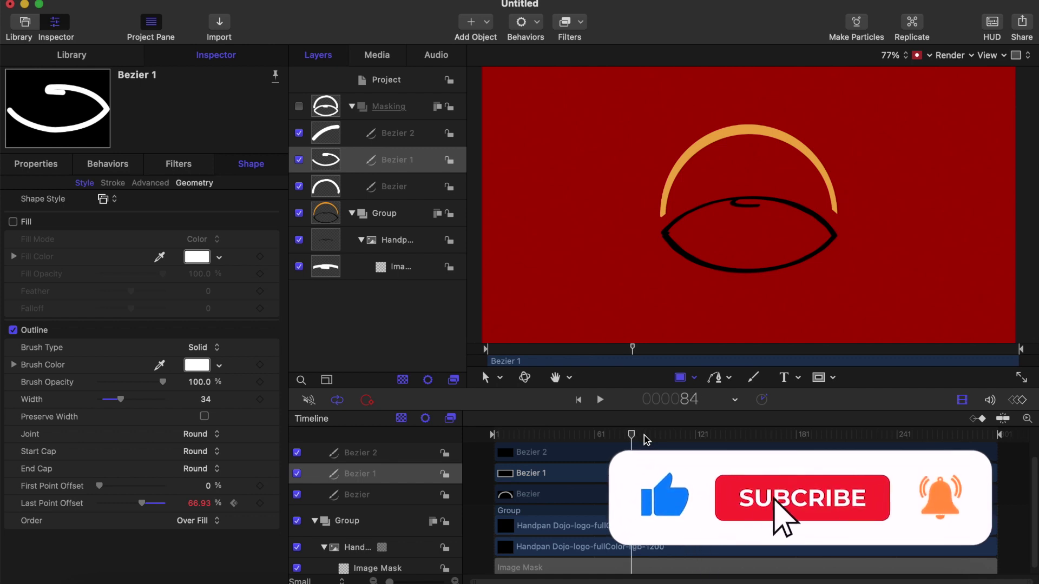
{"action": "key", "text": "Right"}
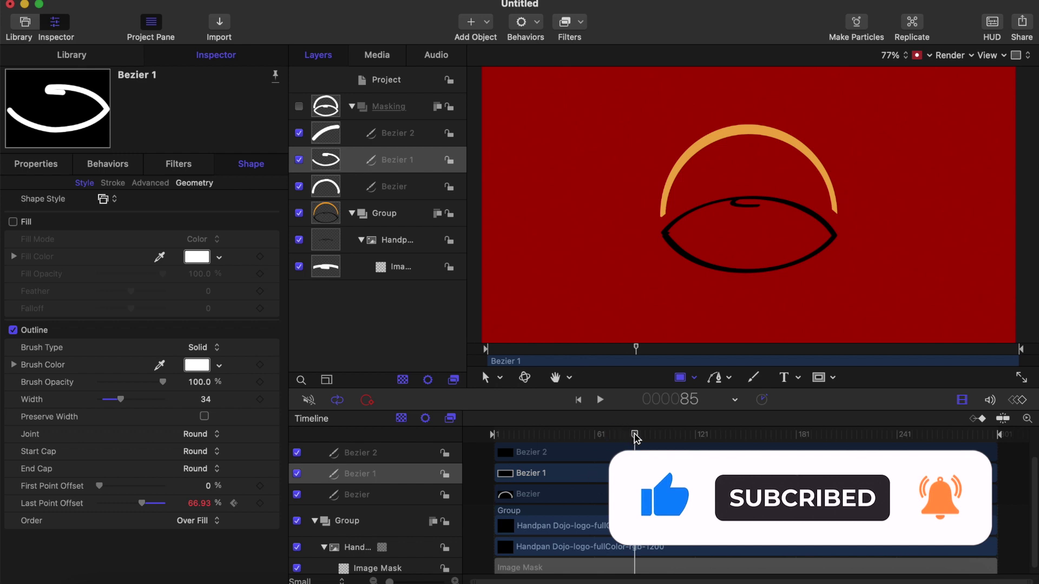
{"action": "mouse_move", "coordinate": [635, 437]}
{"action": "left_mouse_down"}
{"action": "mouse_move", "coordinate": [615, 442]}
{"action": "mouse_move", "coordinate": [635, 443]}
{"action": "left_mouse_up"}
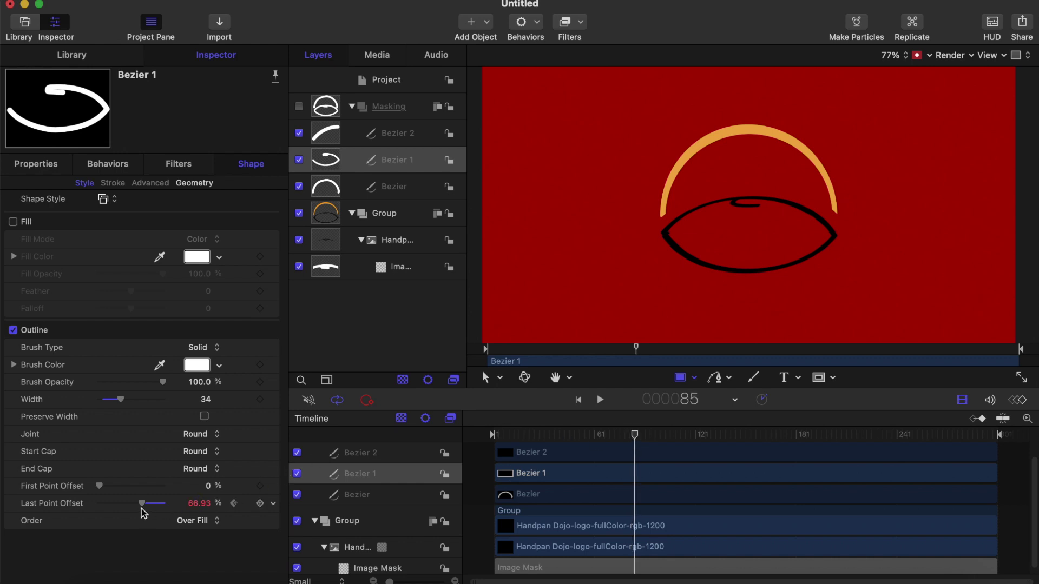
Step: Keyframe Bezier 1's Last Point Offset to 100% at frame 85, return to frame 60, then select the arc layer Bezier
{"action": "left_click_drag", "start_coordinate": [141, 508], "coordinate": [170, 511]}
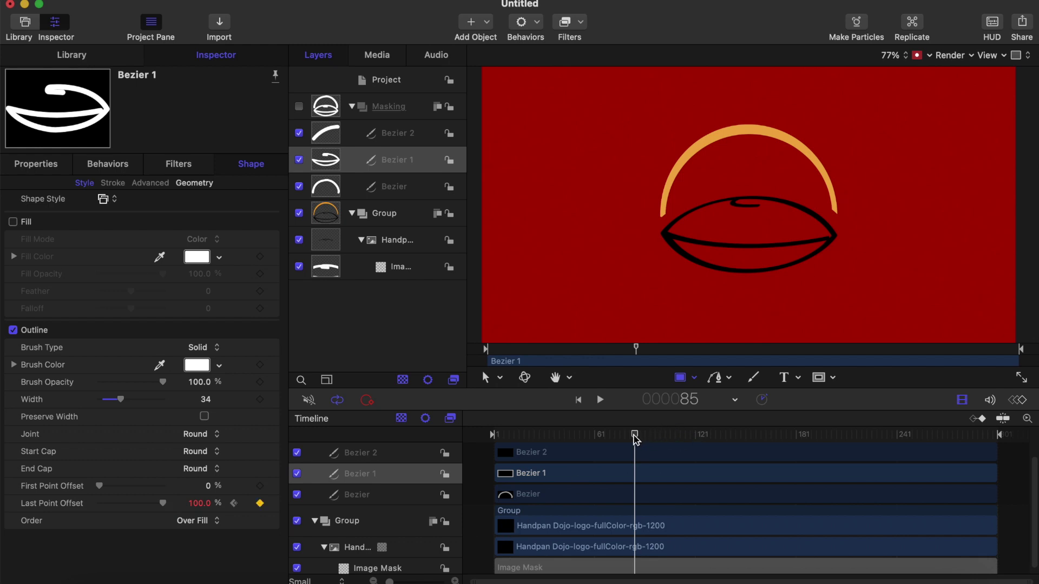
{"action": "left_click_drag", "start_coordinate": [635, 439], "coordinate": [597, 439]}
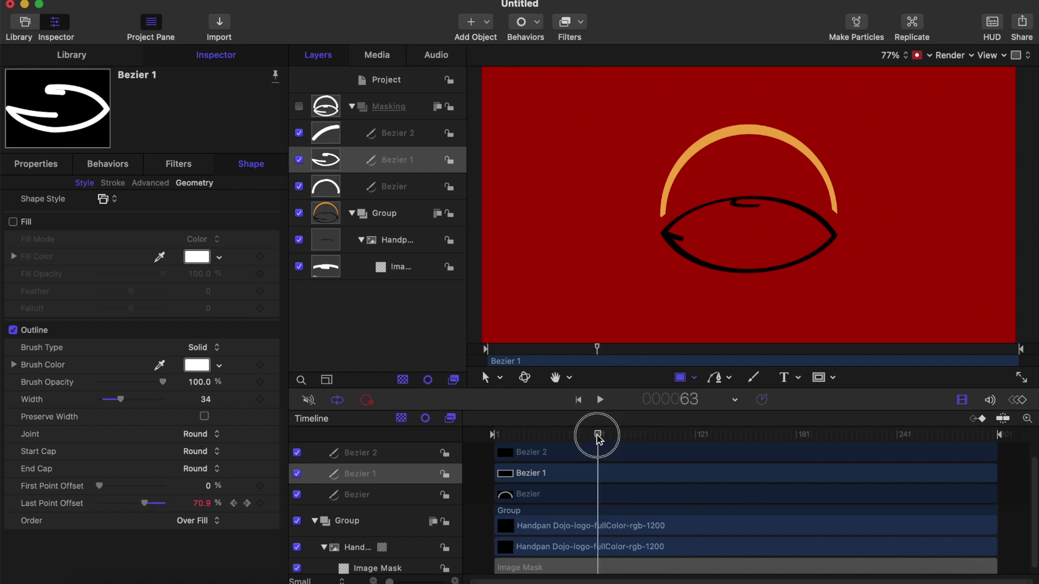
{"action": "left_click_drag", "start_coordinate": [597, 439], "coordinate": [598, 438]}
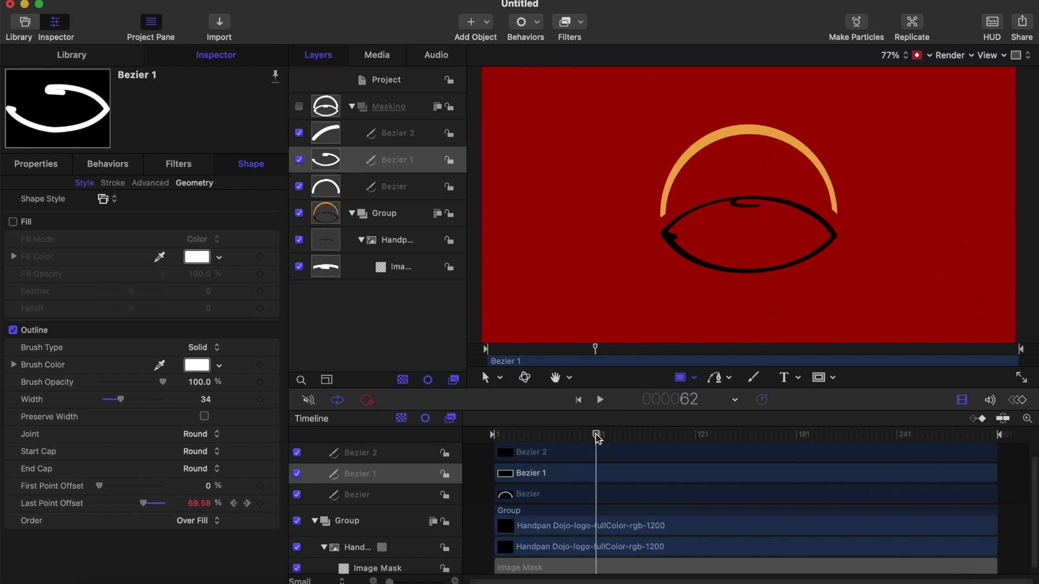
{"action": "key", "text": "Left"}
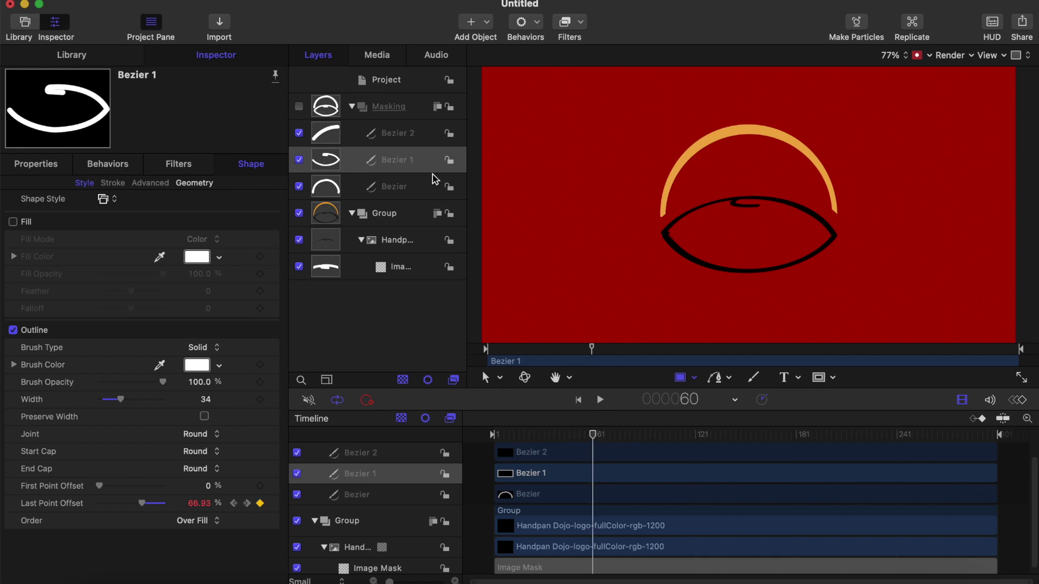
{"action": "left_click", "coordinate": [397, 193]}
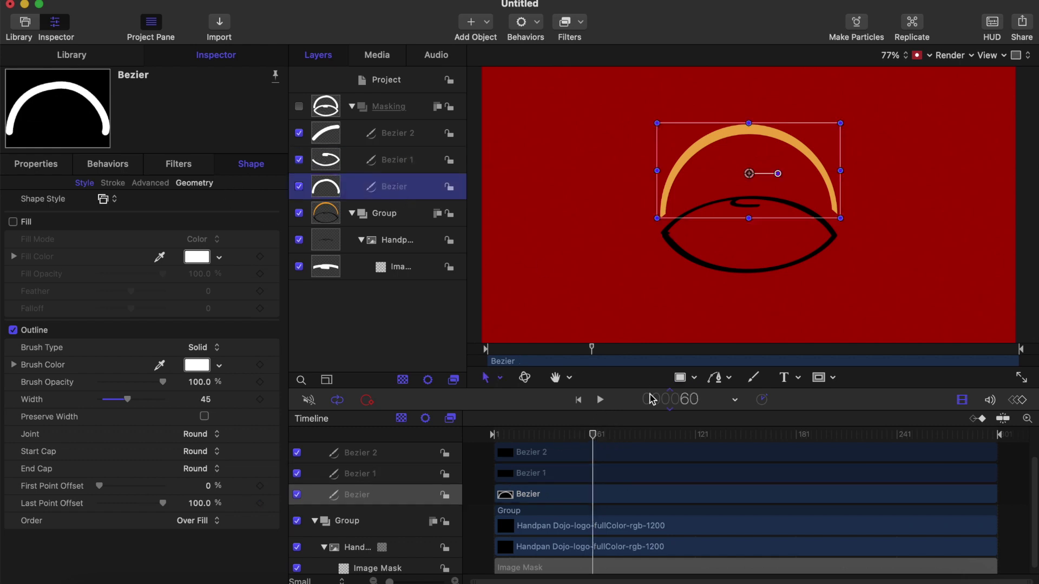
Step: Keyframe the arc's Last Point Offset at 0% on frame 60, then raise it at frame 85
{"action": "left_click_drag", "start_coordinate": [162, 503], "coordinate": [52, 518]}
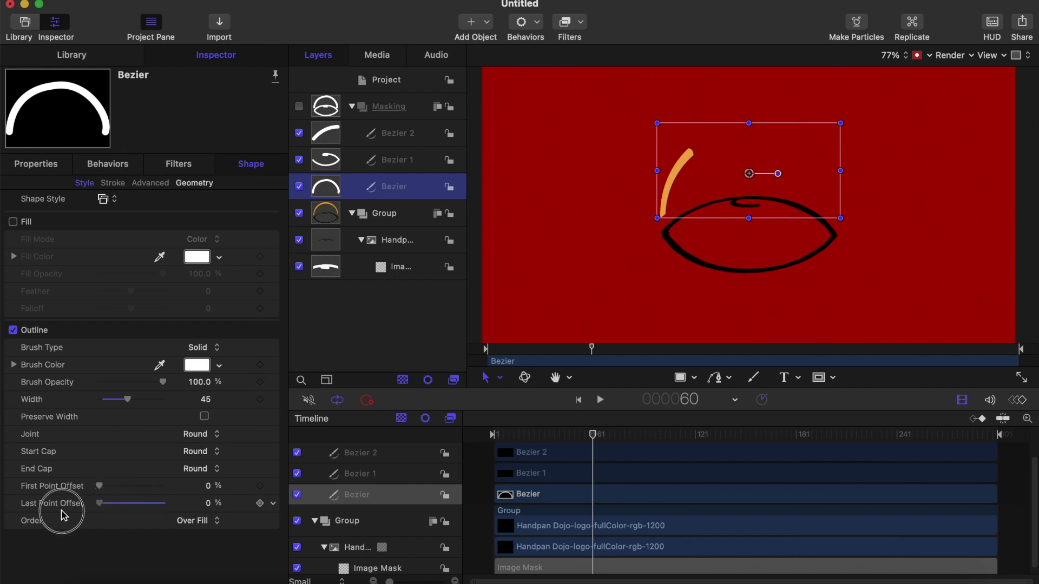
{"action": "left_click", "coordinate": [260, 503]}
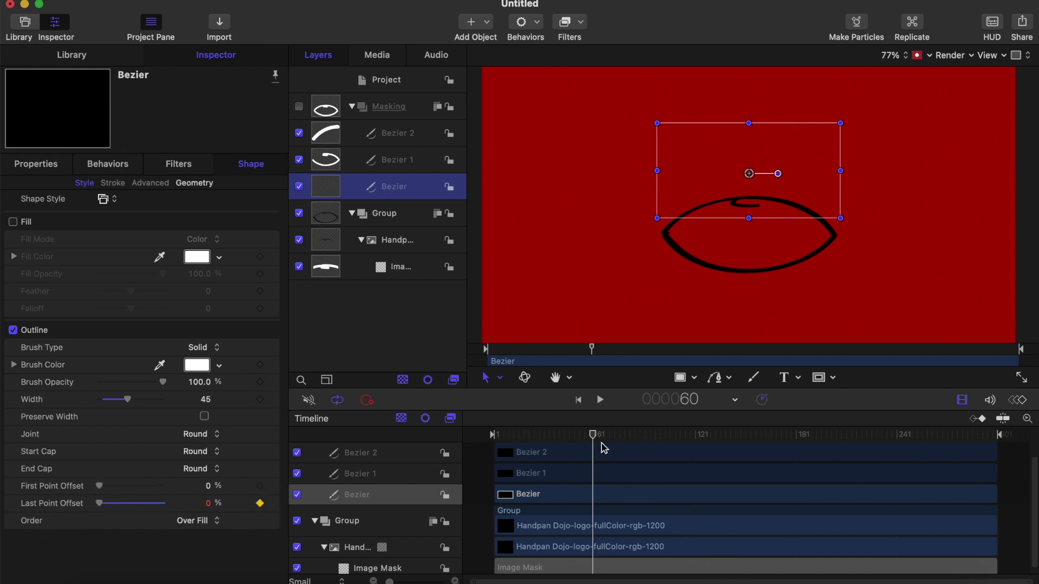
{"action": "left_click_drag", "start_coordinate": [593, 434], "coordinate": [634, 443]}
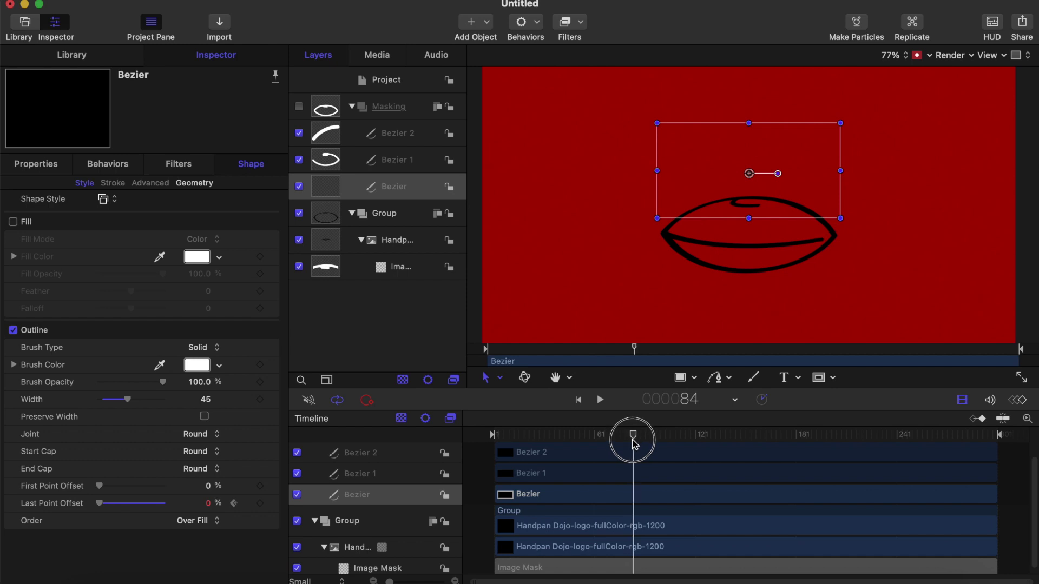
{"action": "left_click_drag", "start_coordinate": [635, 443], "coordinate": [635, 443]}
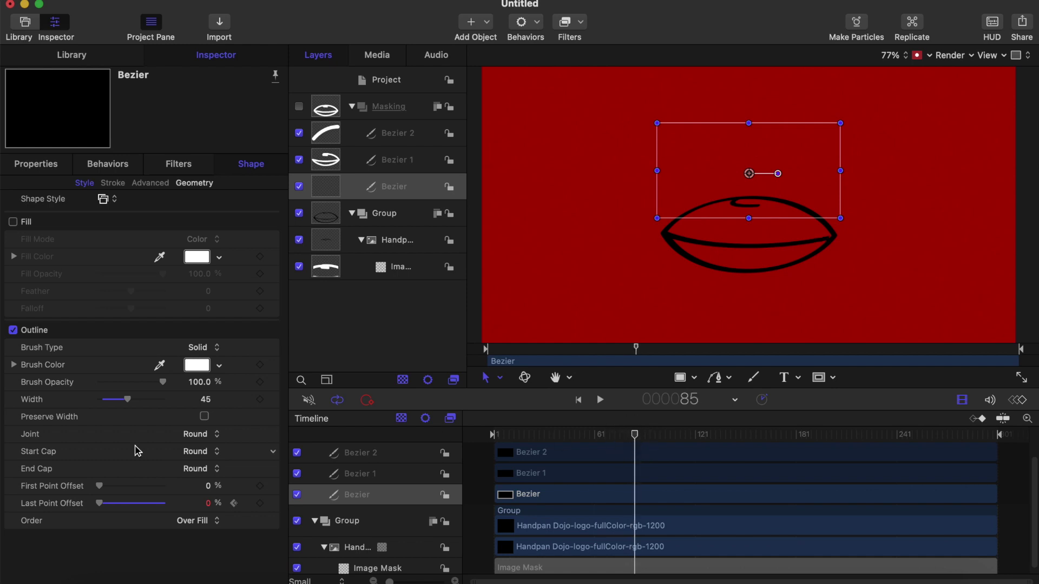
{"action": "mouse_move", "coordinate": [99, 503]}
{"action": "left_mouse_down"}
{"action": "mouse_move", "coordinate": [180, 514]}
{"action": "mouse_move", "coordinate": [233, 538]}
{"action": "left_mouse_up"}
{"action": "left_click_drag", "start_coordinate": [533, 436], "coordinate": [413, 433]}
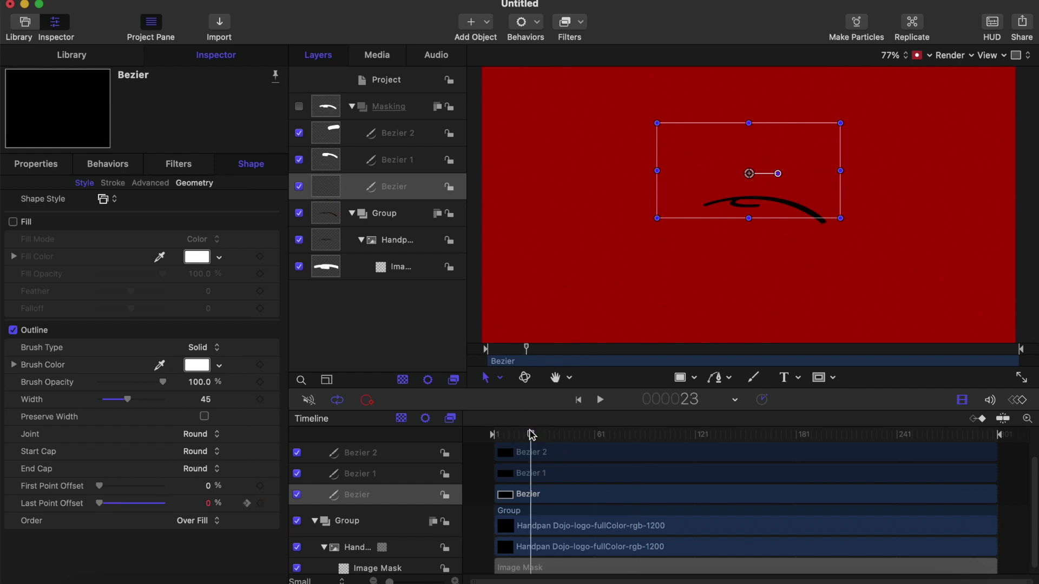
{"action": "key", "text": "space"}
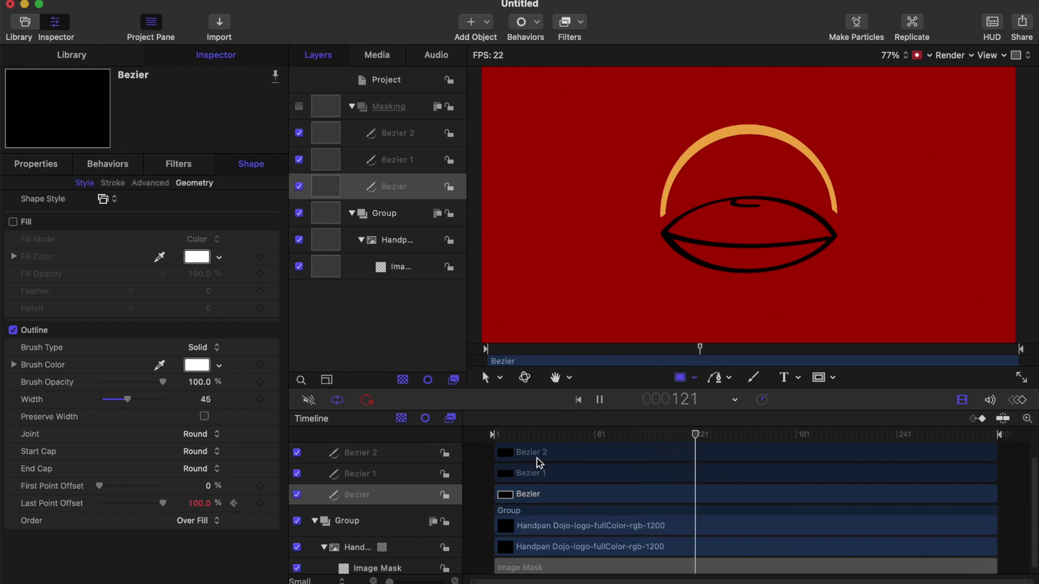
{"action": "key", "text": "Home"}
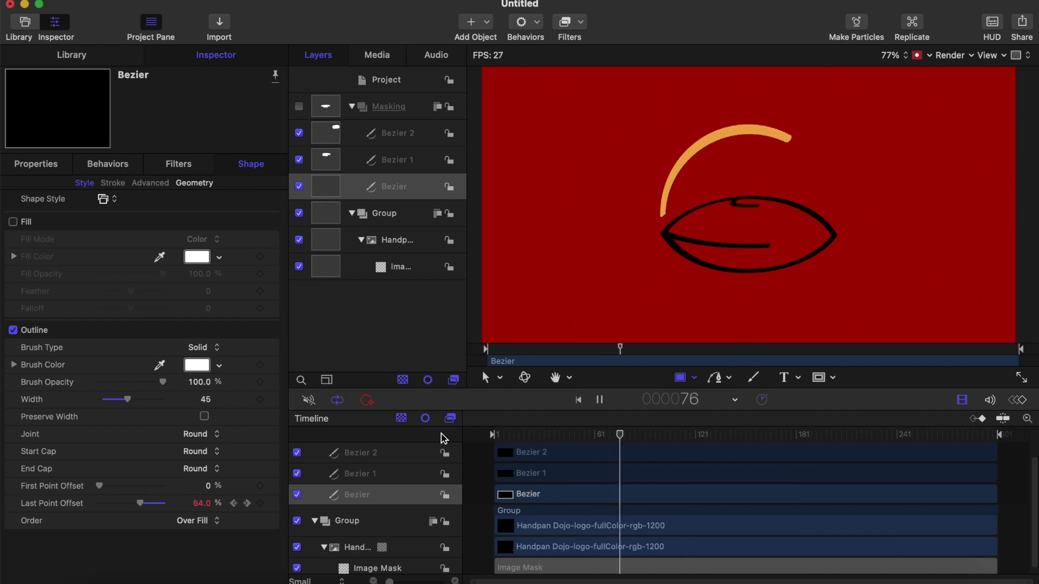
{"action": "key", "text": "Home"}
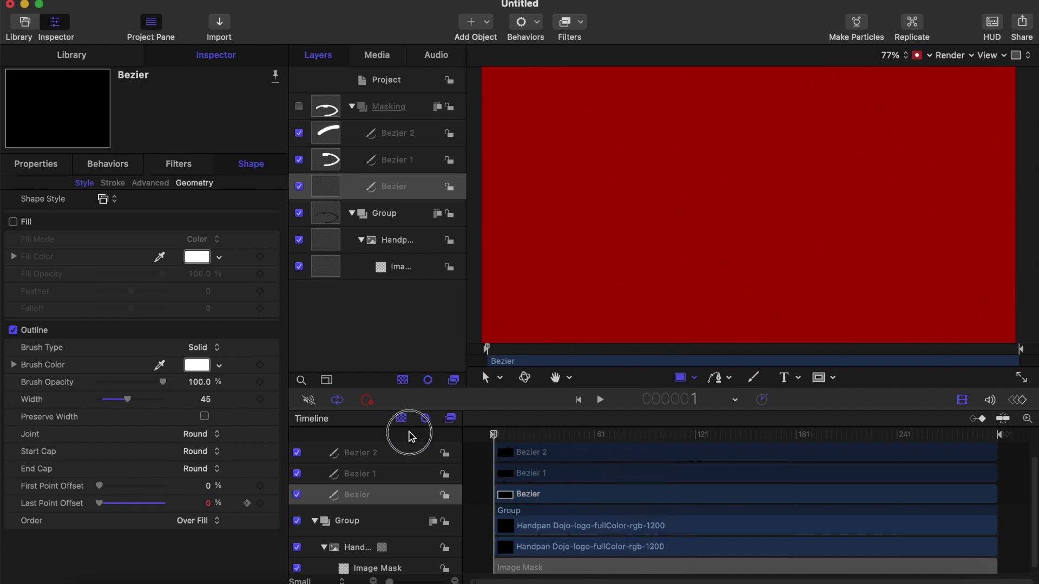